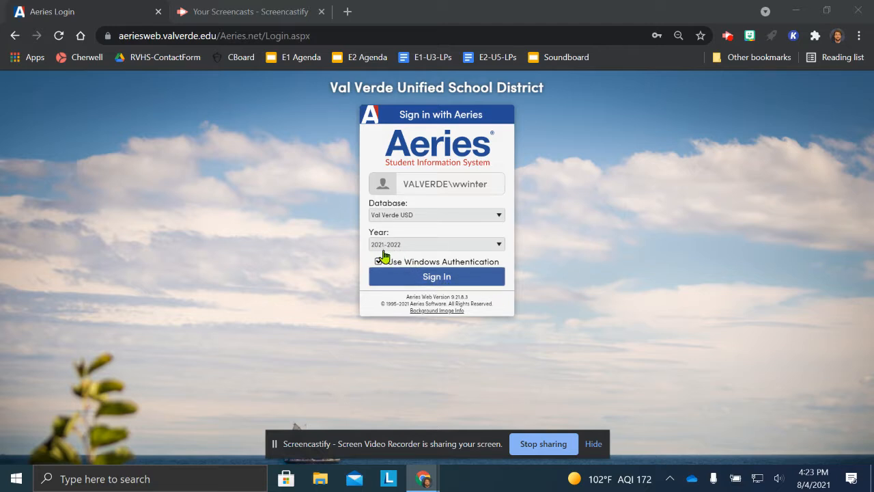
Step: Sign in to the Val Verde USD database for 2021-2022 and open the Gradebook page
{"action": "left_click", "coordinate": [431, 278]}
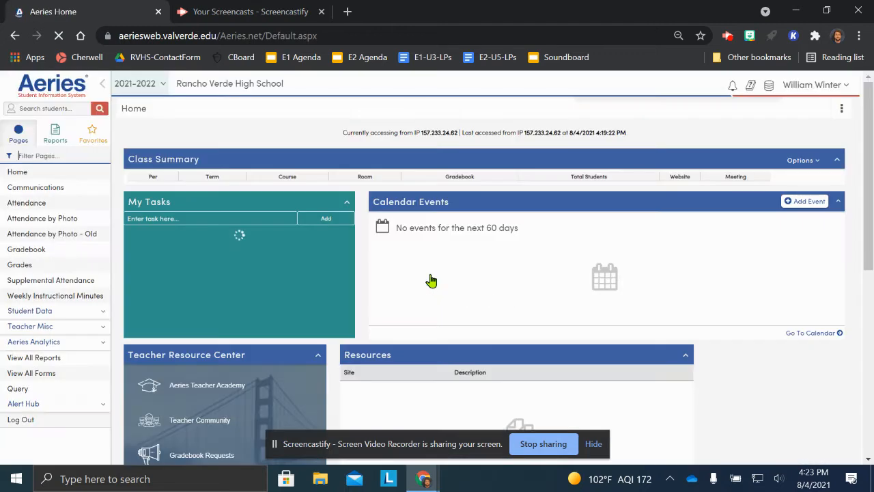
{"action": "left_click", "coordinate": [162, 90]}
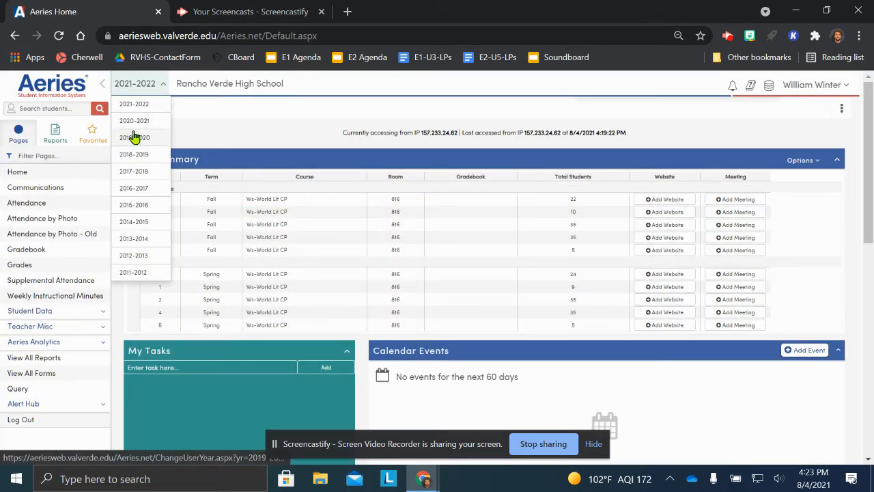
{"action": "left_click", "coordinate": [202, 108]}
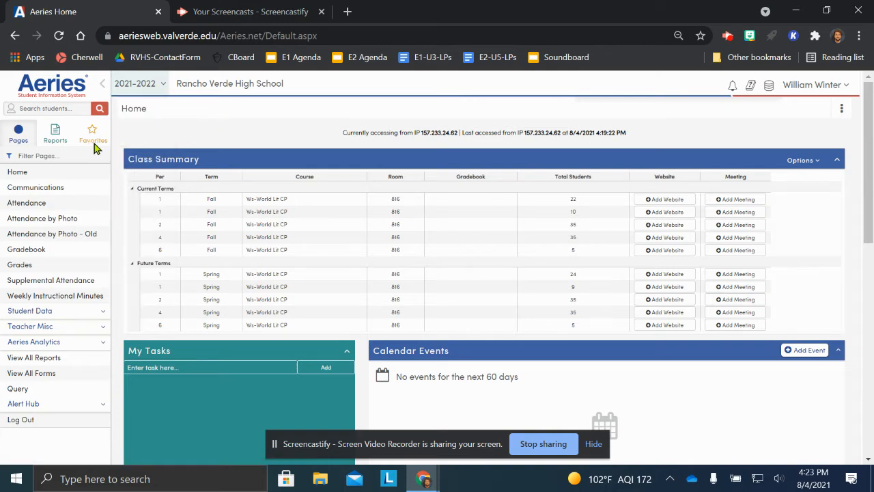
{"action": "left_click", "coordinate": [29, 250]}
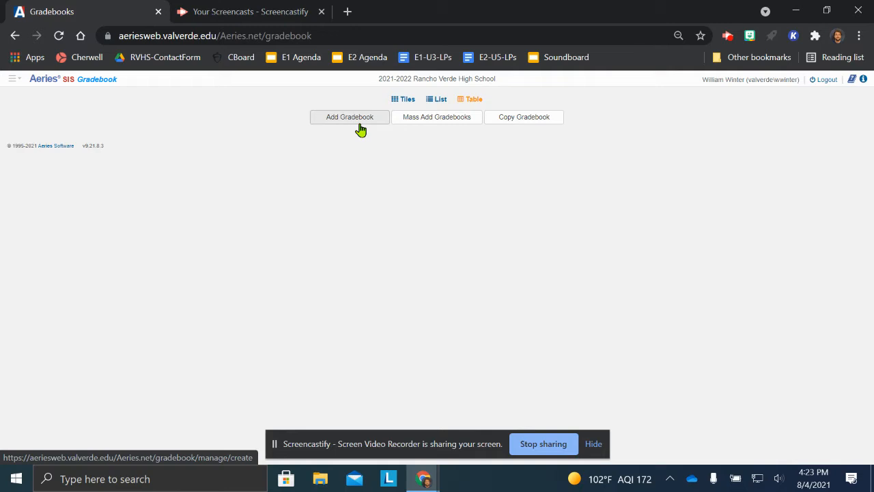
Step: Create and save a Fall gradebook for period 1 that combines Ws-World Lit CP sections 1006 and 1150
{"action": "left_click", "coordinate": [347, 125]}
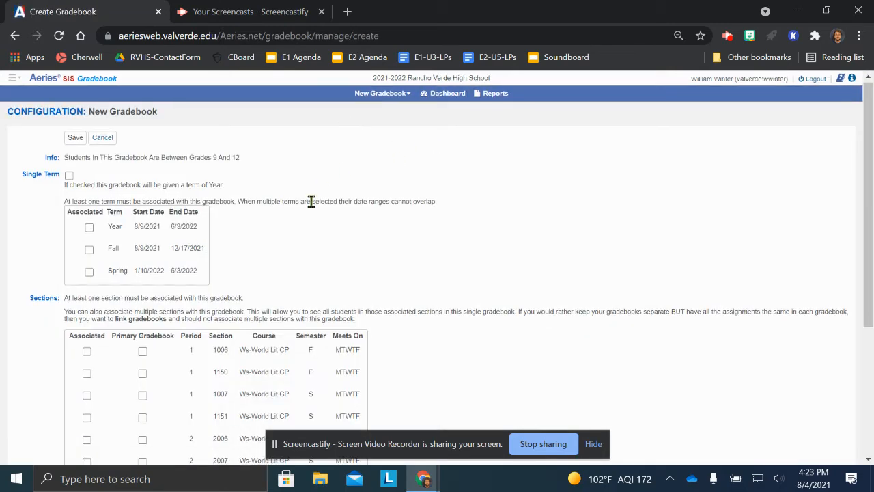
{"action": "scroll", "coordinate": [149, 181], "scroll_direction": "down", "scroll_amount": 1}
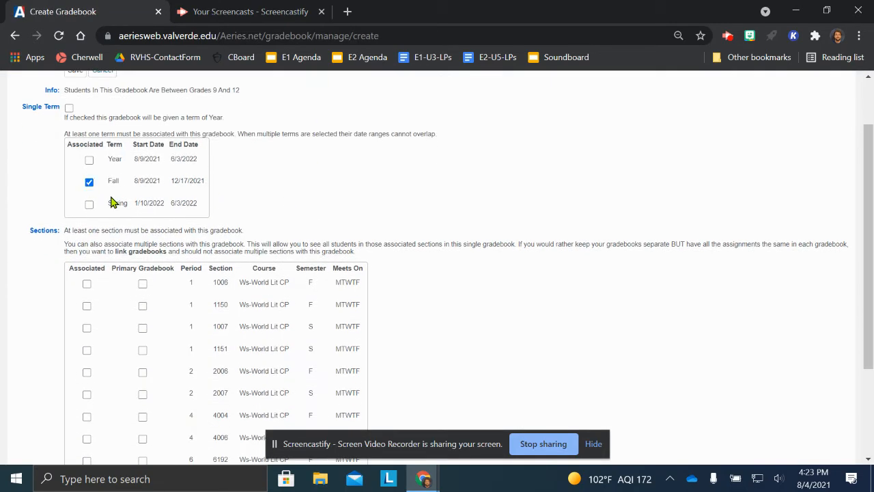
{"action": "scroll", "coordinate": [190, 203], "scroll_direction": "down", "scroll_amount": 1}
{"action": "left_click", "coordinate": [87, 216]}
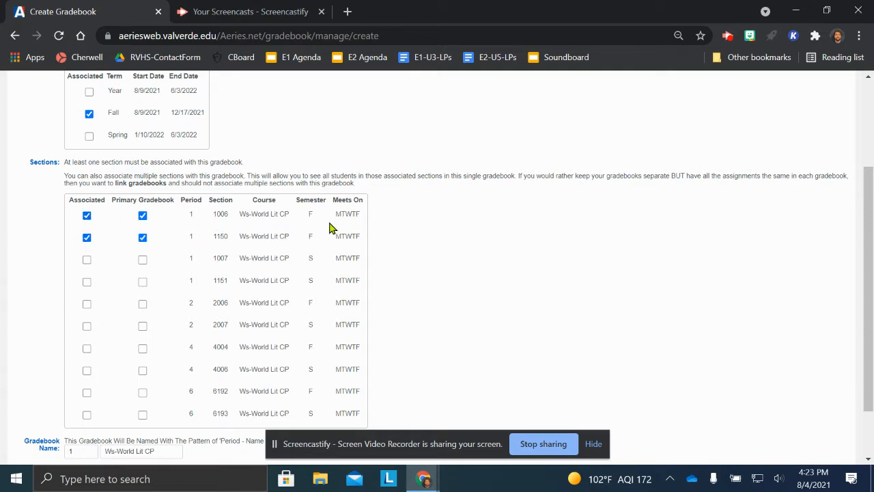
{"action": "scroll", "coordinate": [334, 225], "scroll_direction": "up", "scroll_amount": 1}
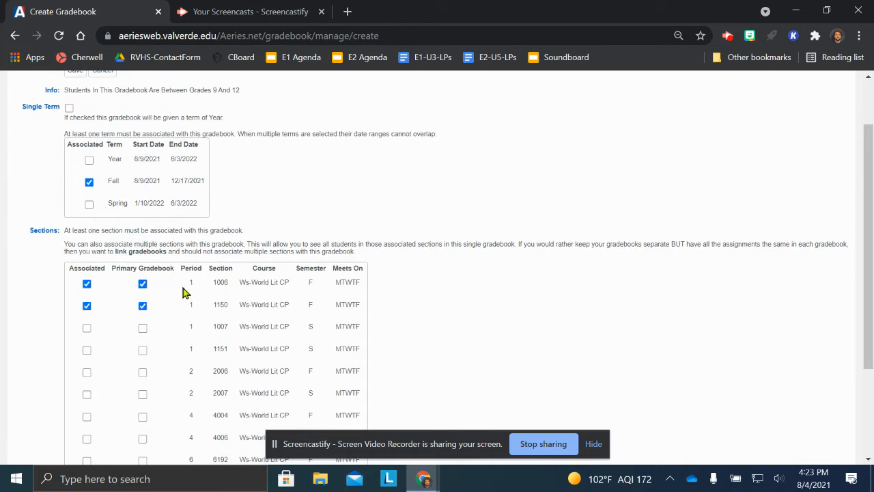
{"action": "scroll", "coordinate": [277, 277], "scroll_direction": "down", "scroll_amount": 2}
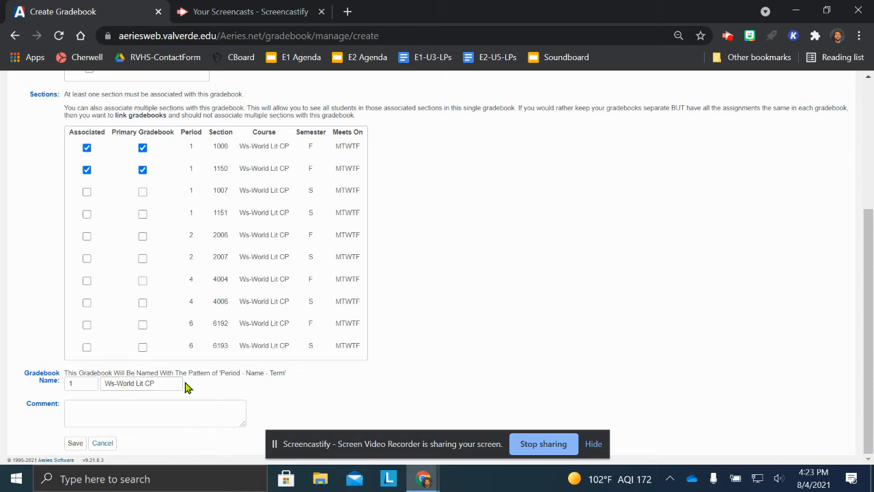
{"action": "left_click", "coordinate": [74, 444]}
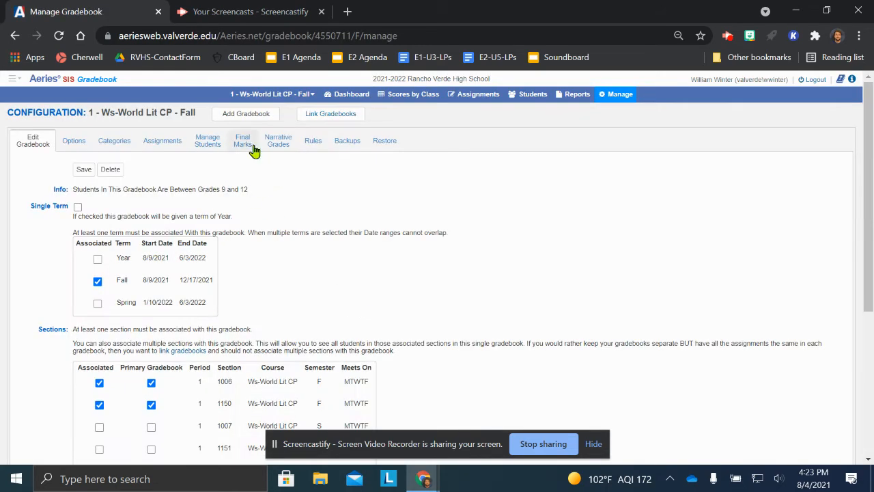
Step: Add and save a Fall gradebook for period 2 with Ws-World Lit CP section 2006
{"action": "left_click", "coordinate": [256, 116]}
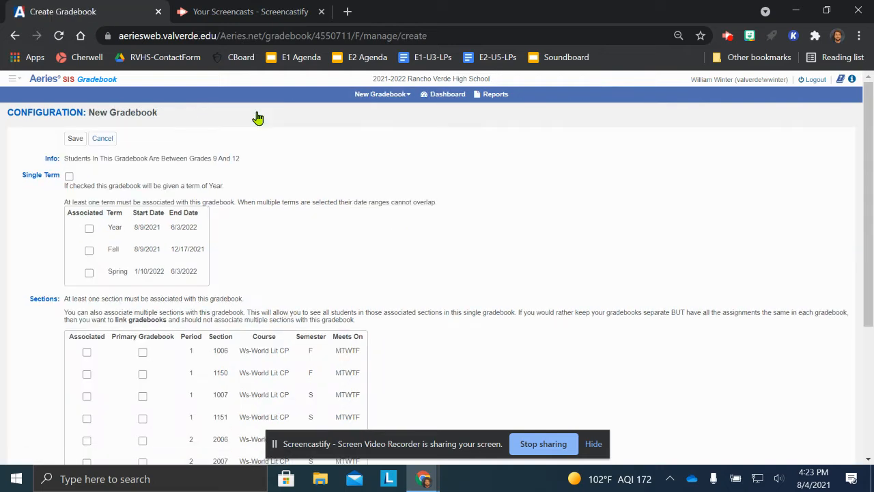
{"action": "left_click", "coordinate": [89, 250]}
{"action": "scroll", "coordinate": [279, 256], "scroll_direction": "down", "scroll_amount": 1}
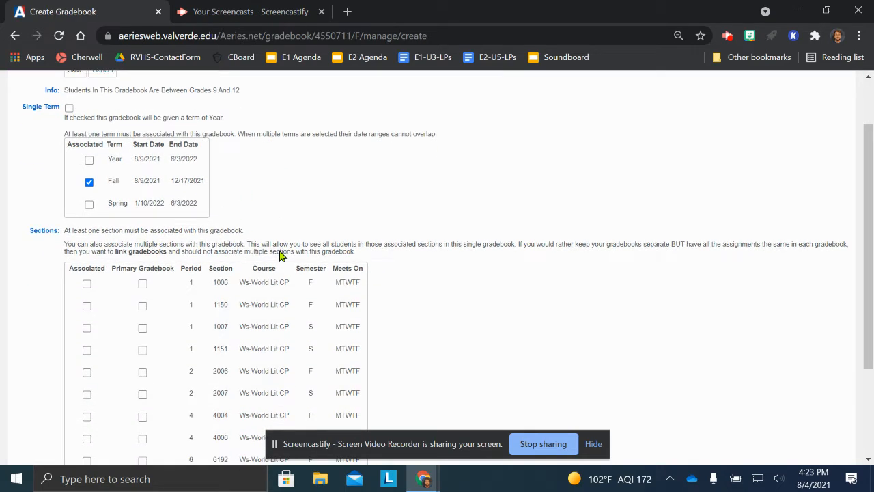
{"action": "scroll", "coordinate": [280, 256], "scroll_direction": "down", "scroll_amount": 1}
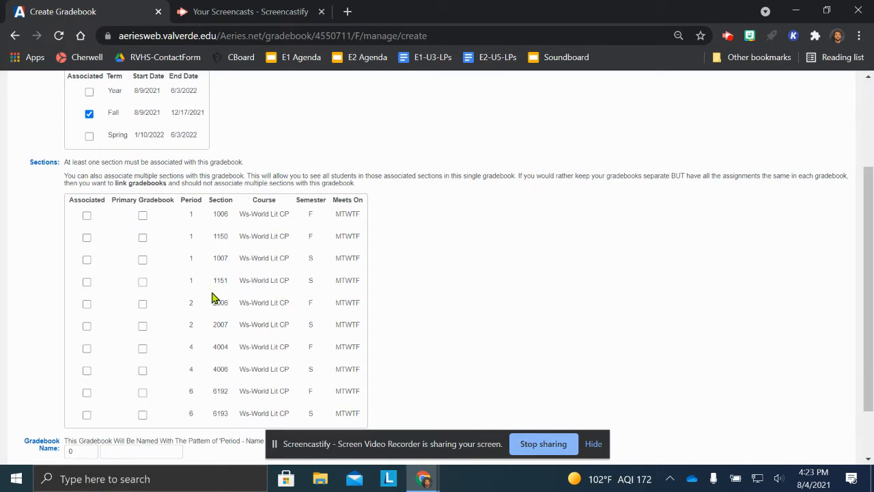
{"action": "left_click", "coordinate": [87, 304]}
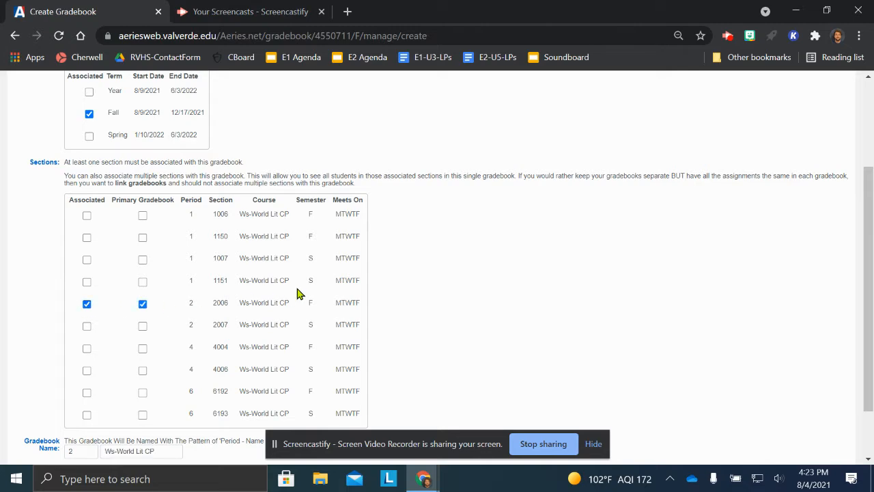
{"action": "scroll", "coordinate": [299, 294], "scroll_direction": "down", "scroll_amount": 1}
{"action": "scroll", "coordinate": [298, 294], "scroll_direction": "down", "scroll_amount": 1}
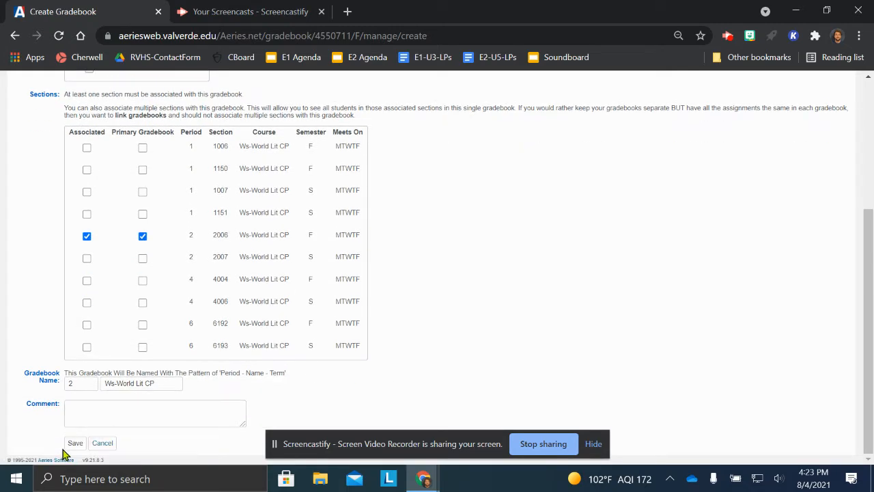
{"action": "left_click", "coordinate": [74, 444]}
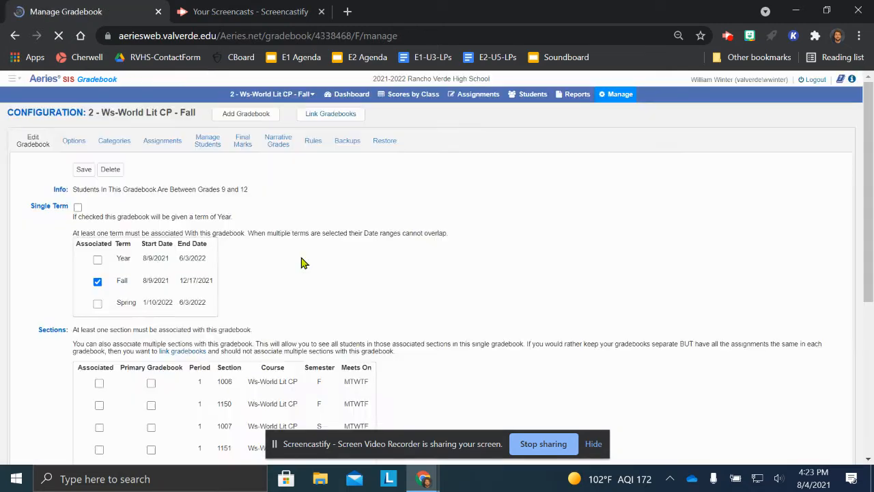
Step: Add and save a Fall gradebook for period 4 with Ws-World Lit CP section 4004
{"action": "left_click", "coordinate": [252, 116]}
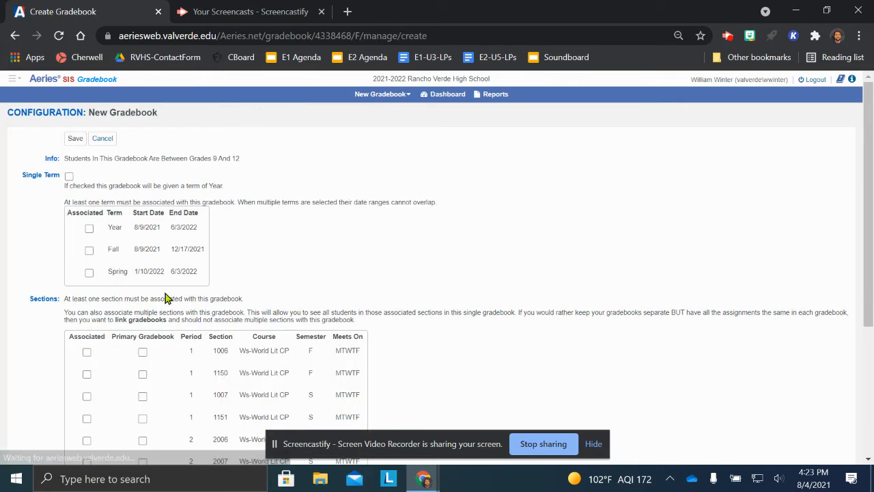
{"action": "scroll", "coordinate": [166, 304], "scroll_direction": "down", "scroll_amount": 3}
{"action": "left_click", "coordinate": [87, 347]}
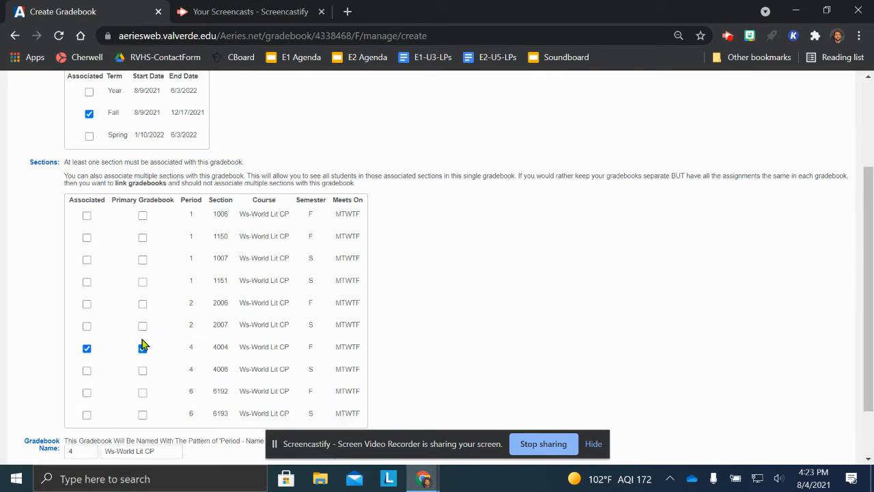
{"action": "left_click", "coordinate": [143, 348]}
{"action": "scroll", "coordinate": [102, 388], "scroll_direction": "down", "scroll_amount": 1}
{"action": "left_click", "coordinate": [77, 444]}
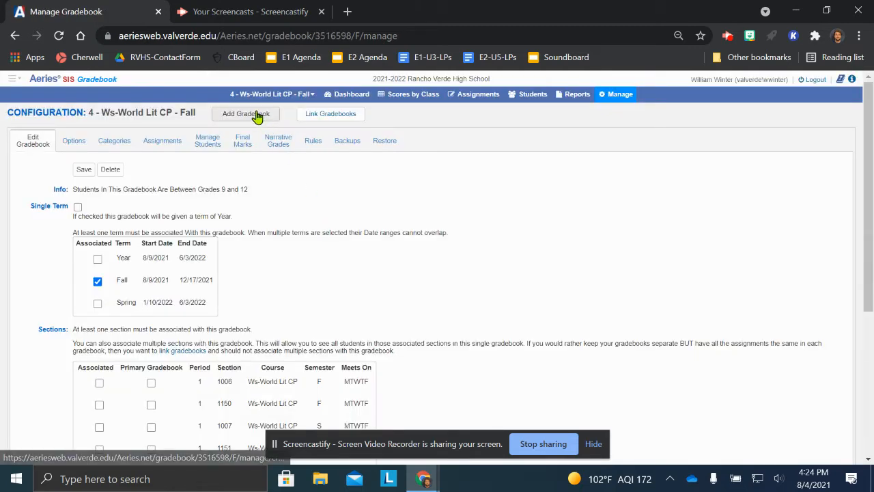
Step: Add and save a Fall gradebook for period 6 with Ws-World Lit CP section 6192
{"action": "left_click", "coordinate": [253, 115]}
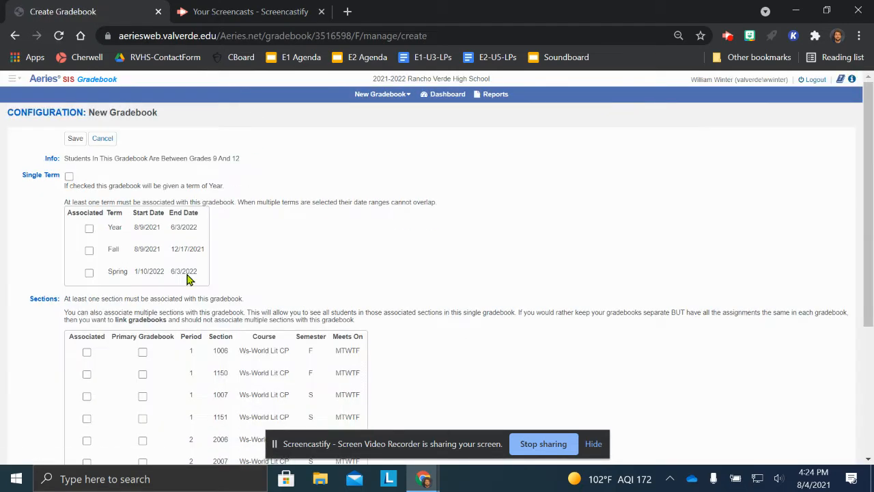
{"action": "scroll", "coordinate": [147, 338], "scroll_direction": "down", "scroll_amount": 4}
{"action": "left_click", "coordinate": [86, 325]}
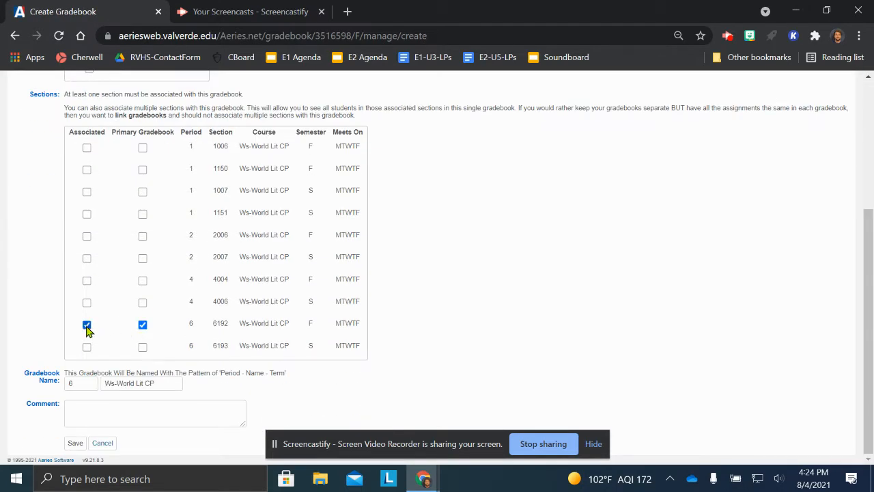
{"action": "left_click", "coordinate": [77, 443]}
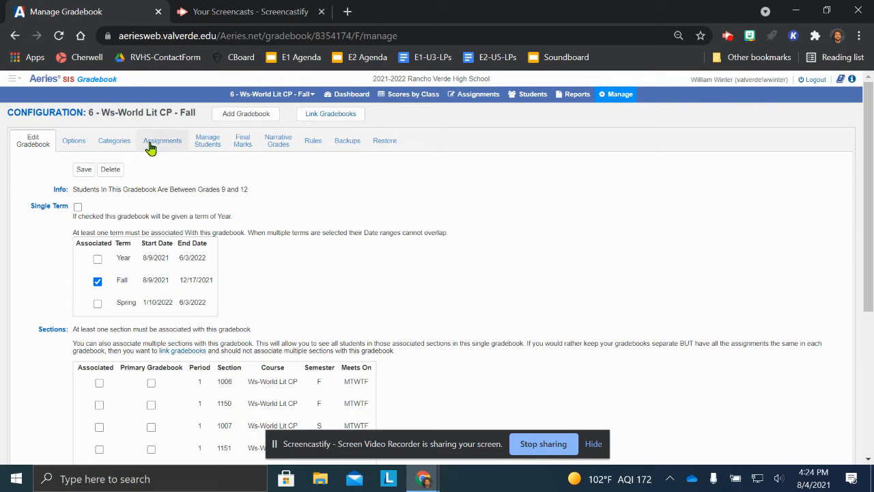
Step: Open the category settings of the period 6 Fall gradebook and hide the screen-sharing notice
{"action": "left_click", "coordinate": [117, 145]}
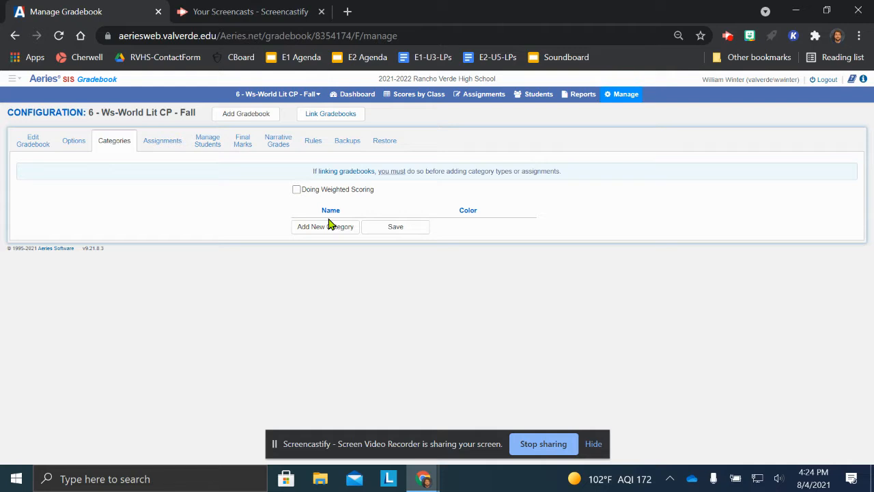
{"action": "left_click", "coordinate": [277, 445]}
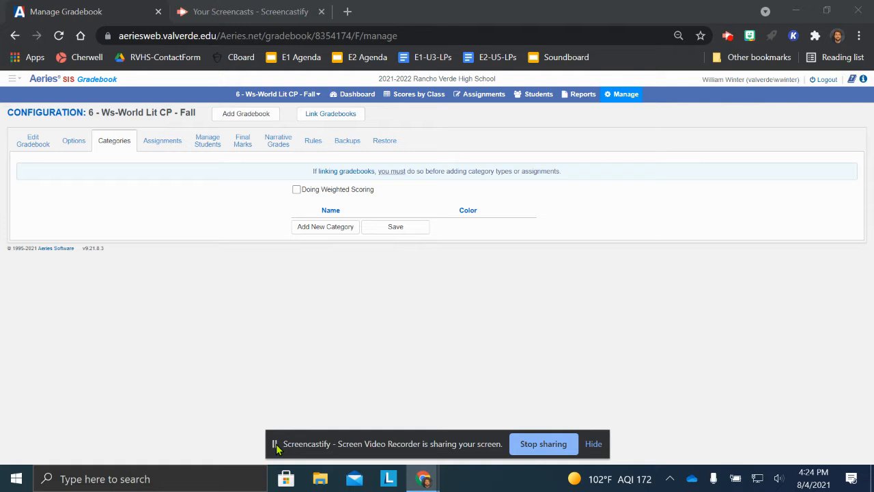
{"action": "left_click", "coordinate": [592, 445]}
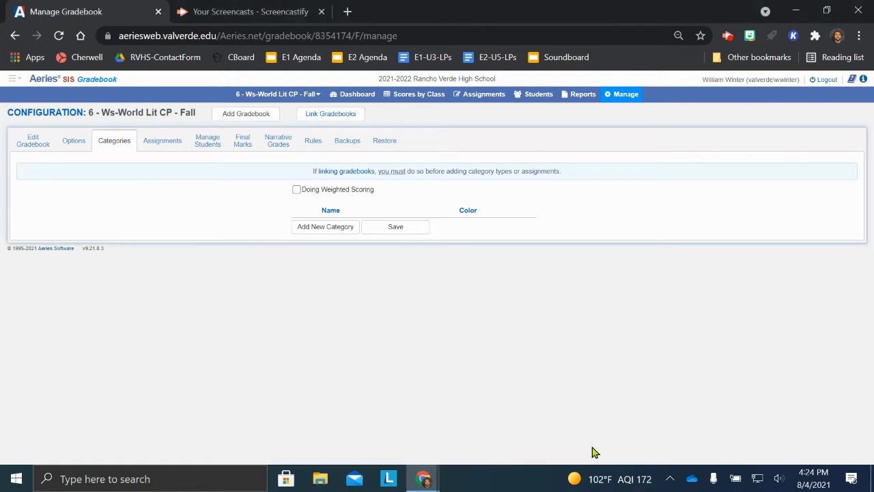
{"action": "left_click", "coordinate": [727, 37]}
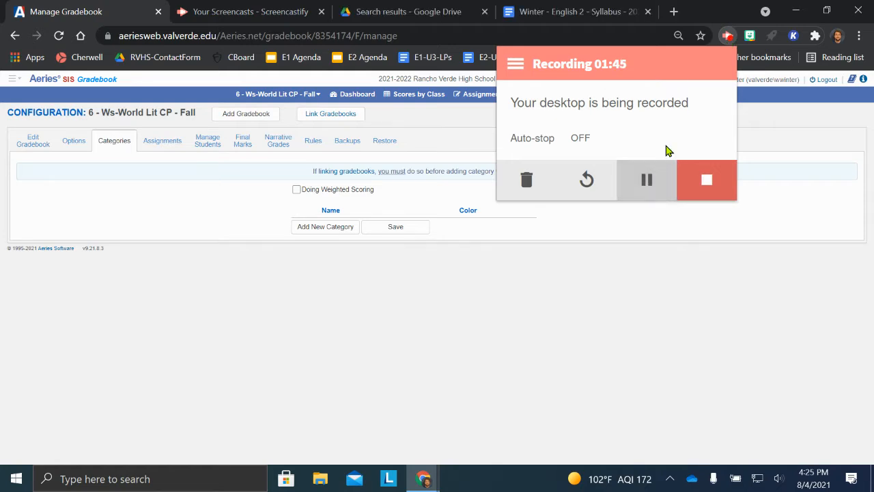
Step: Check the assignment categories and their percentages in the English 2 syllabus, and return to the gradebook
{"action": "left_click", "coordinate": [570, 12]}
{"action": "scroll", "coordinate": [353, 296], "scroll_direction": "down", "scroll_amount": 10}
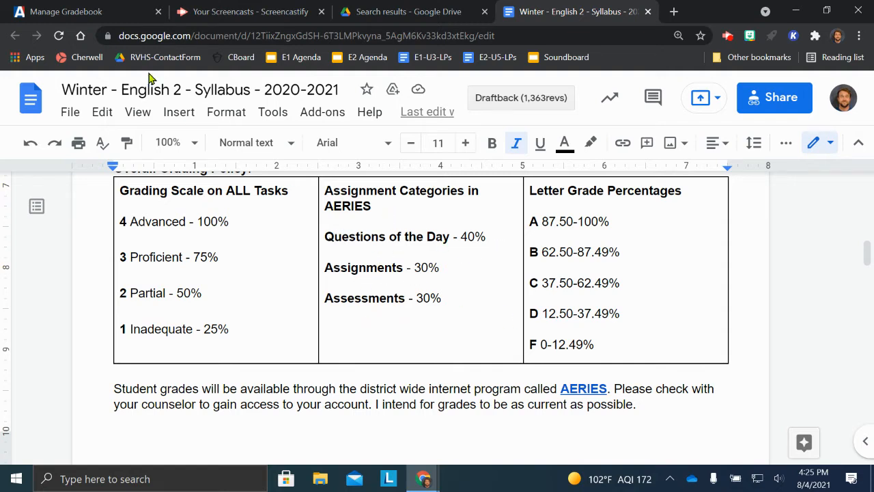
{"action": "left_click", "coordinate": [82, 10]}
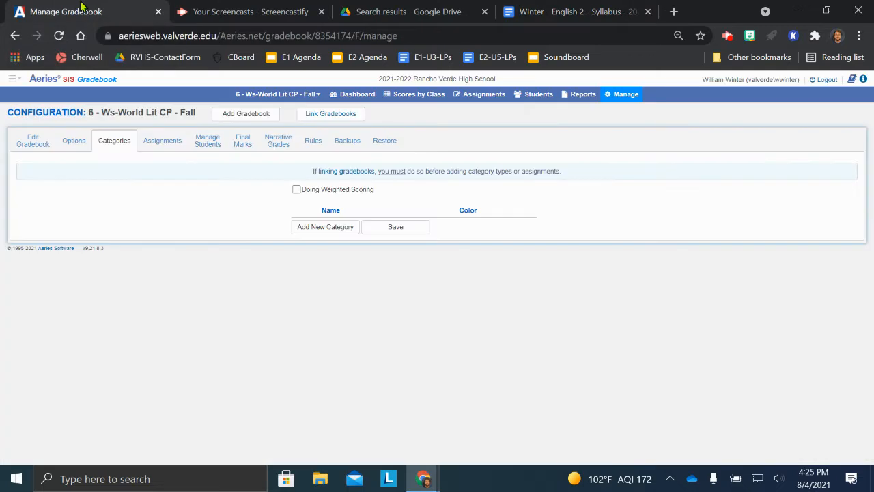
Step: Add a red category named Questions of the Day, enable weighted scoring, and make it 40% of the grade
{"action": "left_click", "coordinate": [312, 227]}
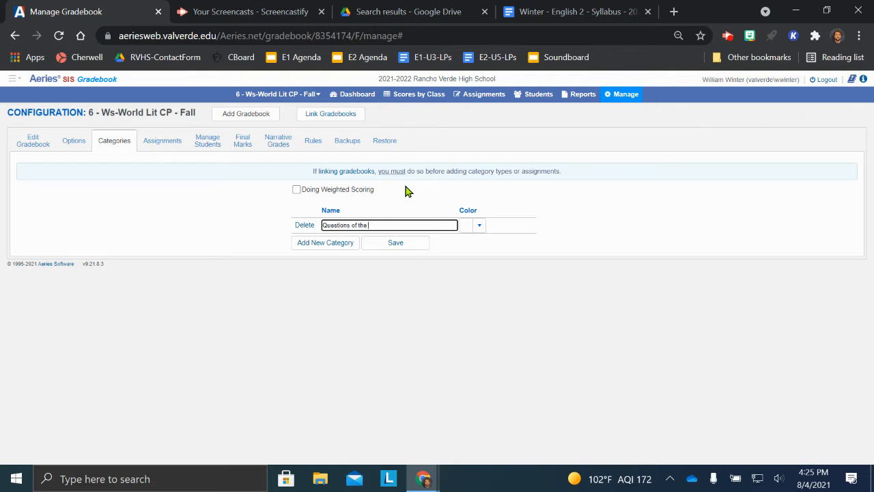
{"action": "left_click", "coordinate": [467, 225]}
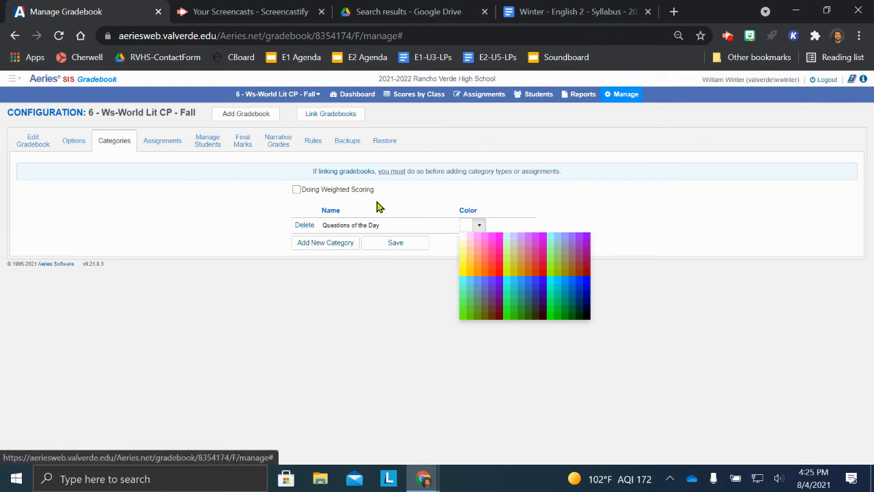
{"action": "left_click", "coordinate": [296, 190]}
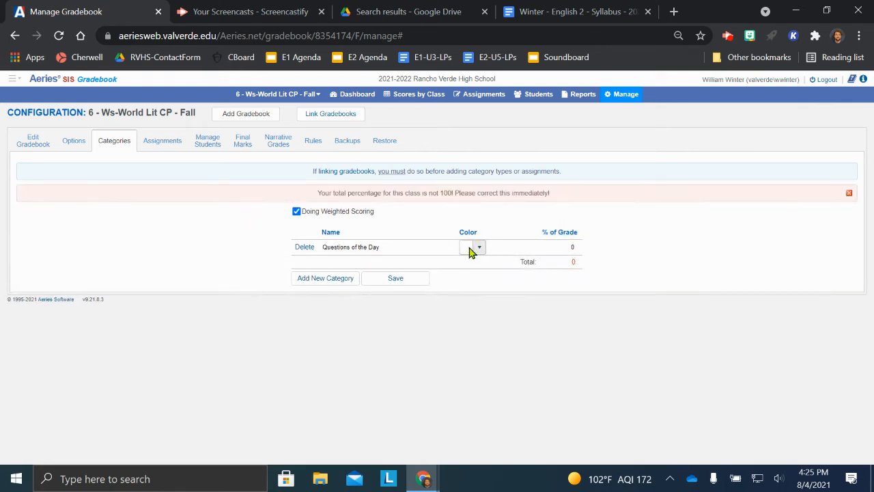
{"action": "left_click", "coordinate": [481, 250]}
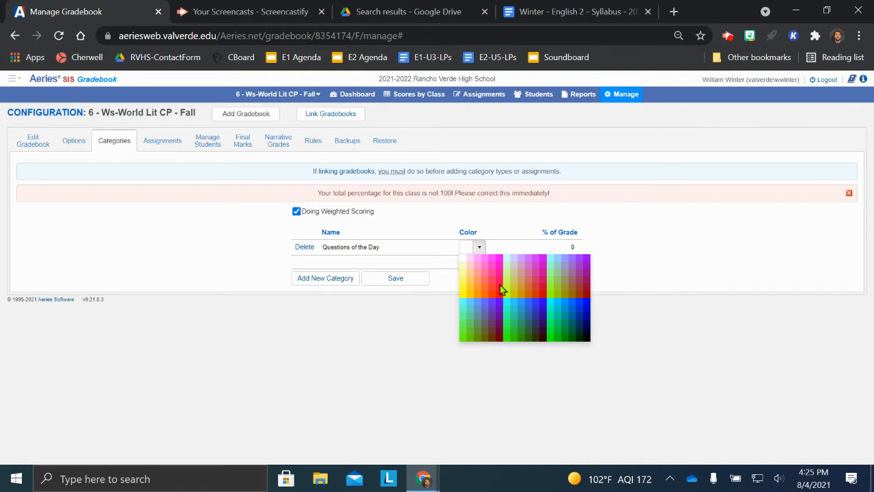
{"action": "left_click", "coordinate": [500, 287]}
{"action": "left_click", "coordinate": [570, 246]}
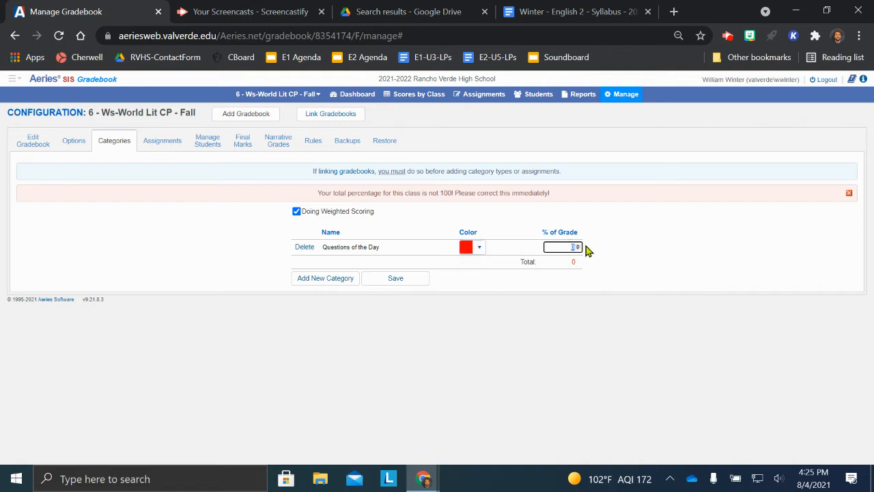
{"action": "type", "text": "40"}
Step: Add a green category named Assignments to the period 6 gradebook and make it 30% of the grade
{"action": "left_click", "coordinate": [326, 278]}
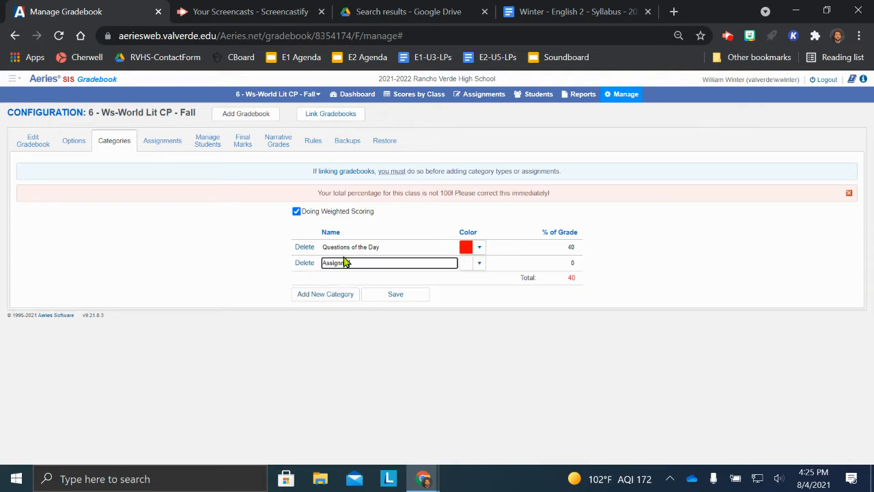
{"action": "left_click", "coordinate": [479, 263]}
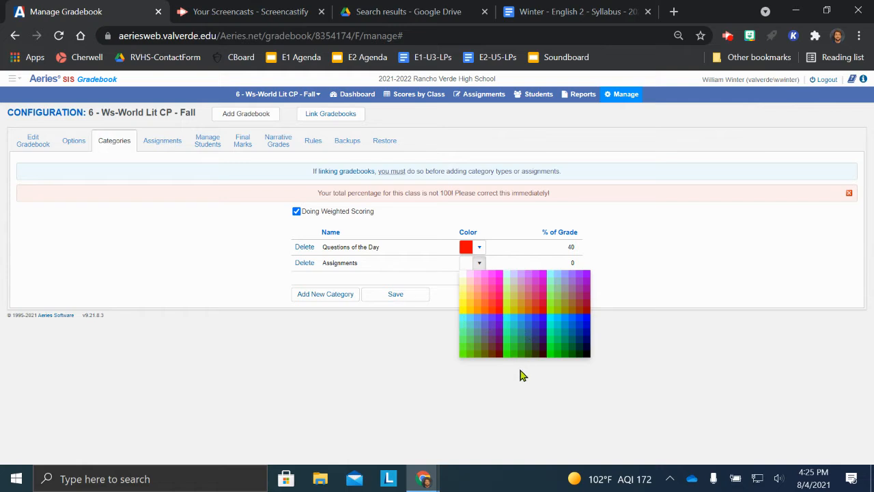
{"action": "left_click", "coordinate": [508, 352]}
{"action": "left_click", "coordinate": [567, 261]}
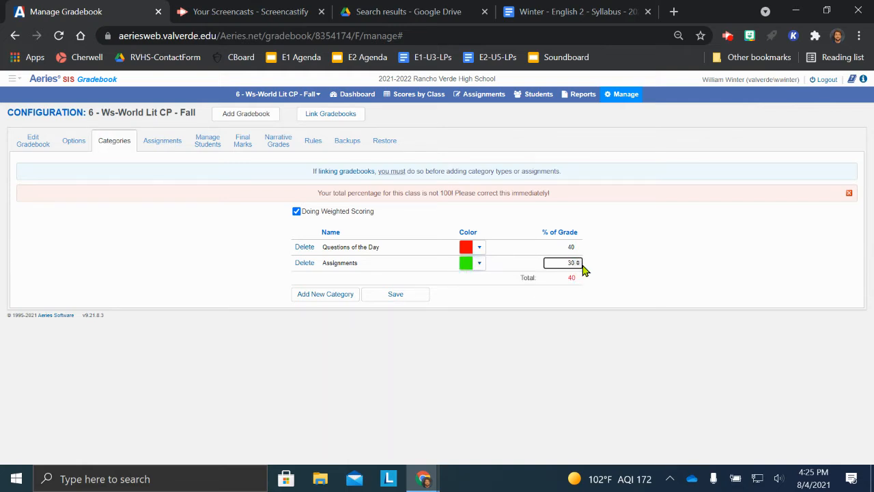
{"action": "type", "text": "30"}
Step: Add a green category named Assessments worth 30% of the grade and save the period 6 categories
{"action": "left_click", "coordinate": [326, 294]}
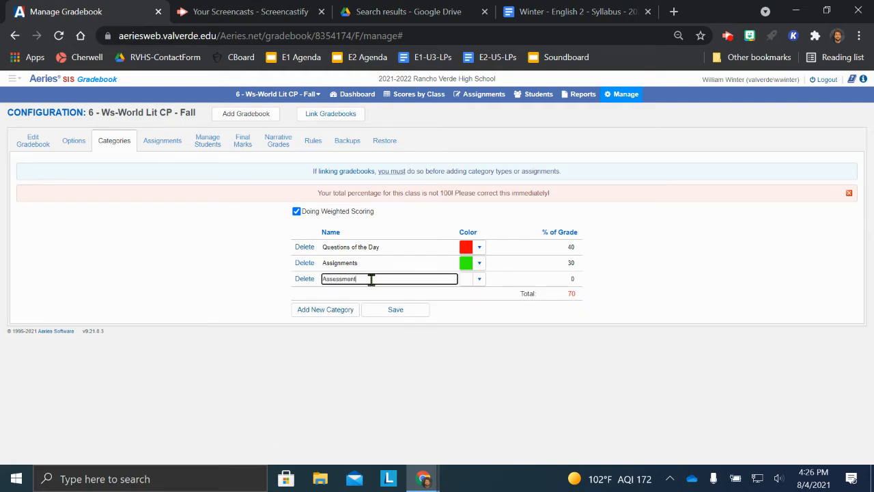
{"action": "left_click", "coordinate": [479, 279]}
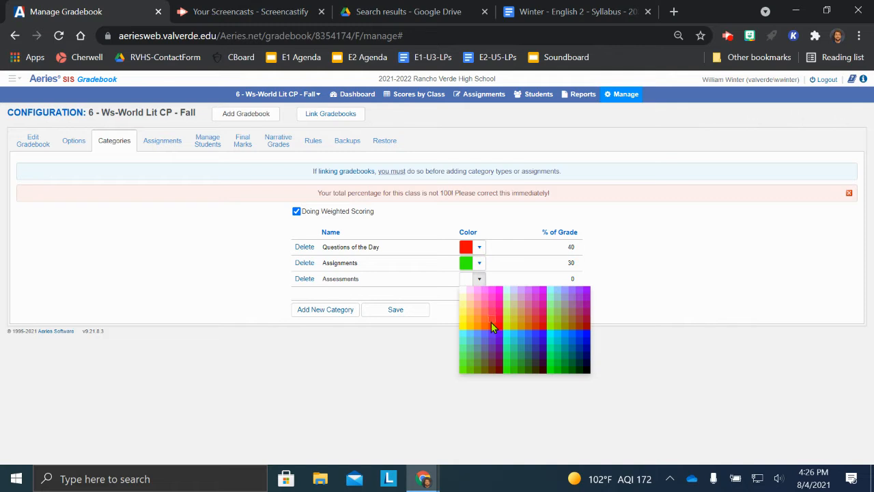
{"action": "left_click", "coordinate": [508, 369]}
{"action": "left_click", "coordinate": [569, 279]}
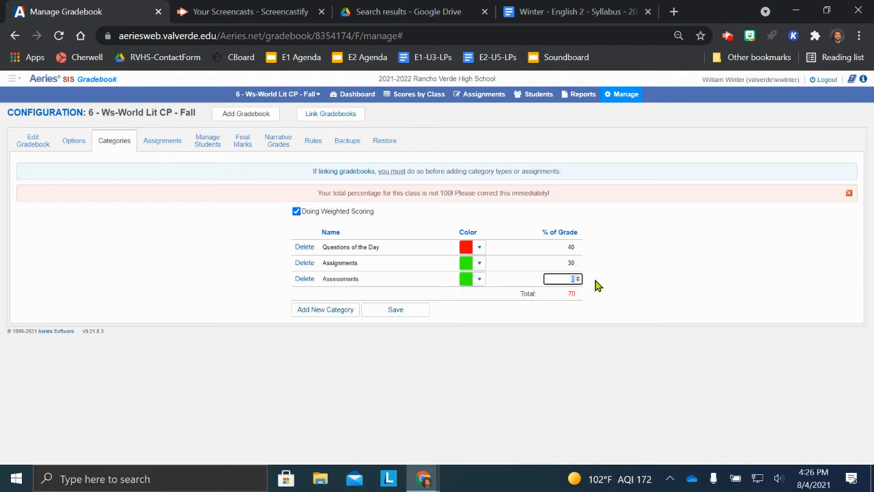
{"action": "type", "text": "30"}
{"action": "left_click", "coordinate": [632, 280]}
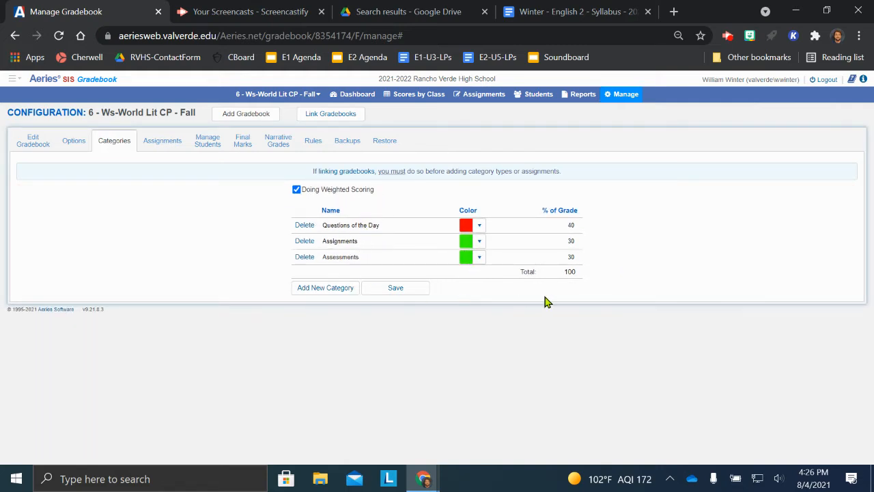
{"action": "left_click", "coordinate": [397, 288]}
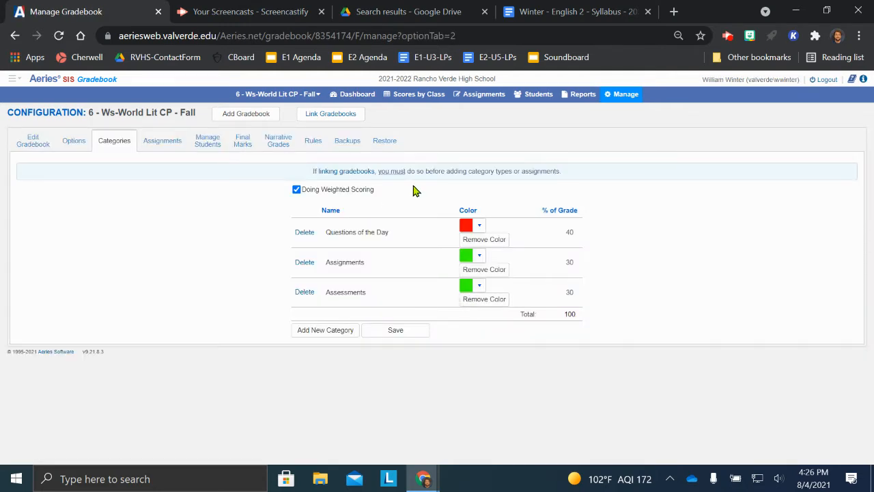
Step: Open the category settings of the period 4 Ws-World Lit CP Fall gradebook and enable weighted scoring
{"action": "left_click", "coordinate": [310, 96]}
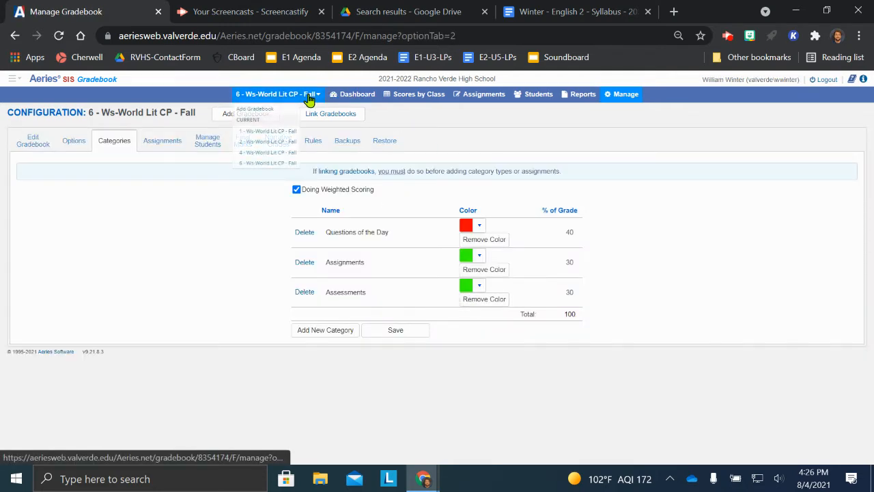
{"action": "left_click", "coordinate": [258, 153]}
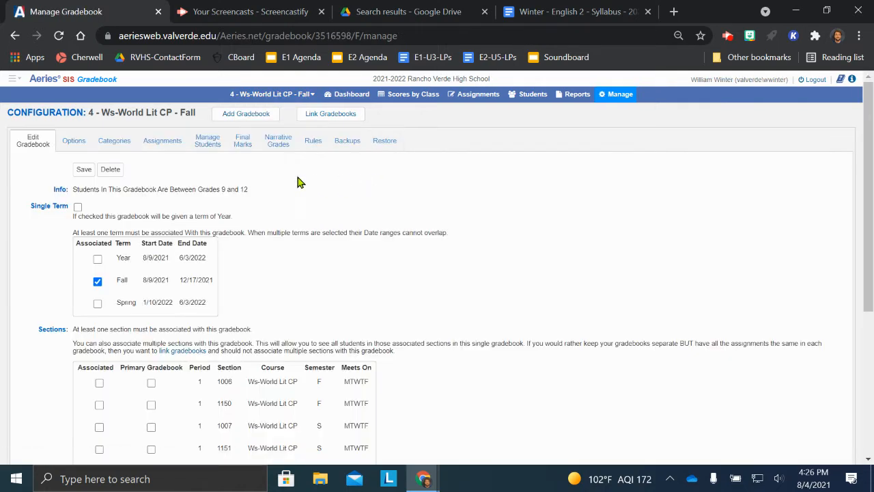
{"action": "left_click", "coordinate": [119, 146]}
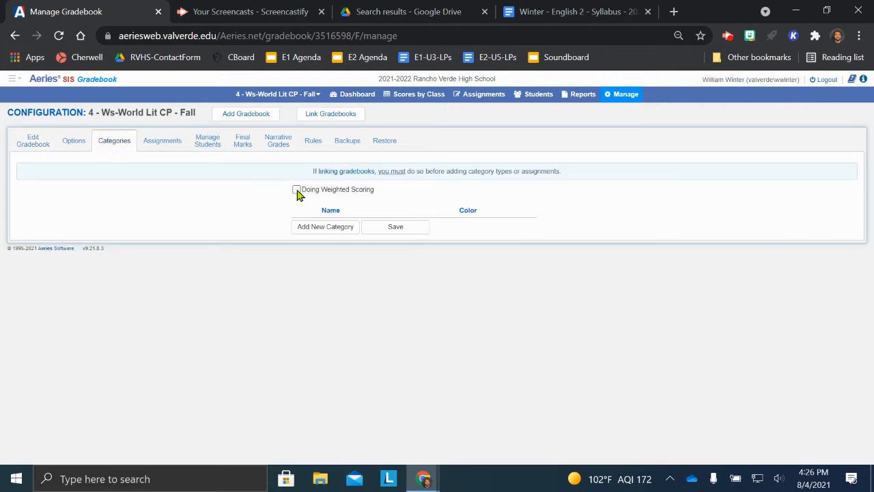
{"action": "left_click", "coordinate": [296, 190]}
Step: Add a red category named Questions of the Day to the period 4 gradebook and make it 40% of the grade
{"action": "left_click", "coordinate": [326, 240]}
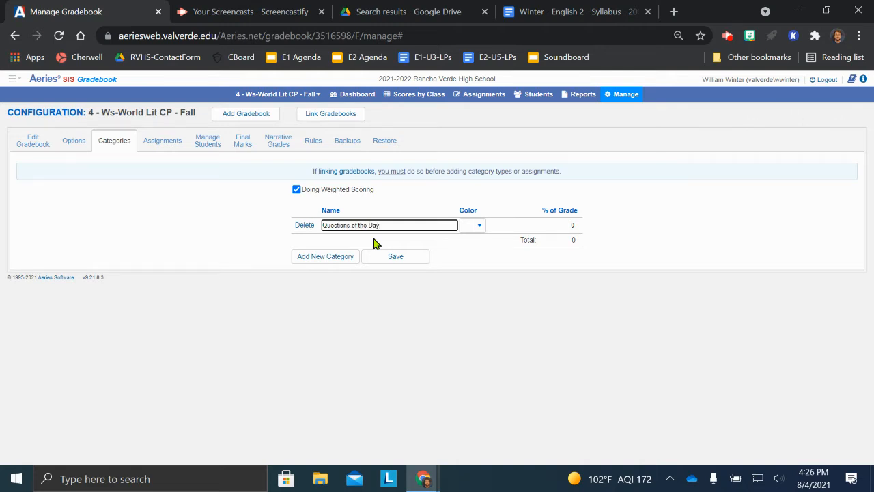
{"action": "left_click", "coordinate": [479, 225]}
{"action": "left_click", "coordinate": [500, 278]}
{"action": "left_click", "coordinate": [573, 225]}
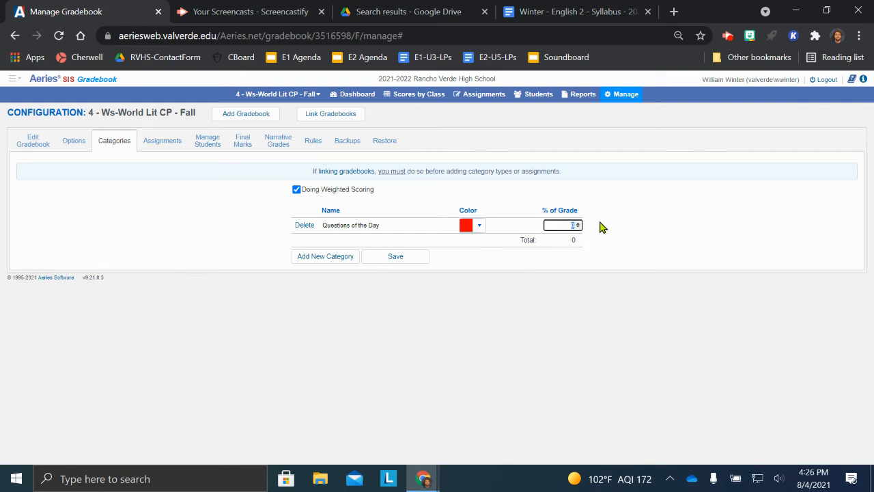
{"action": "type", "text": "40"}
Step: Add a green category named Assignments to the period 4 gradebook and make it 30% of the grade
{"action": "left_click", "coordinate": [326, 255]}
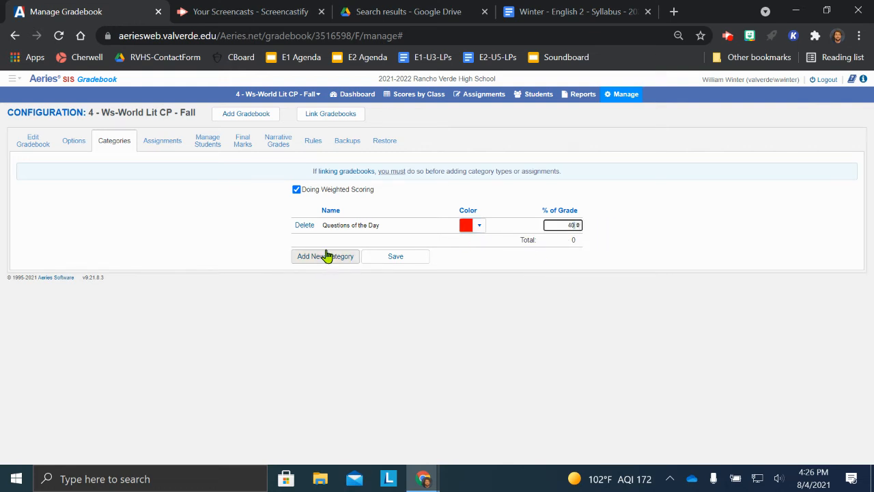
{"action": "left_click", "coordinate": [340, 279]}
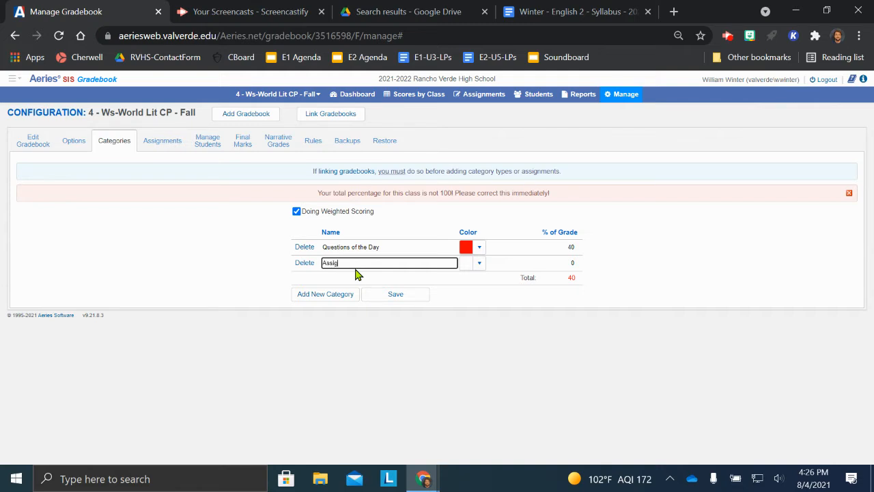
{"action": "left_click", "coordinate": [479, 264]}
{"action": "left_click", "coordinate": [507, 354]}
{"action": "left_click", "coordinate": [574, 263]}
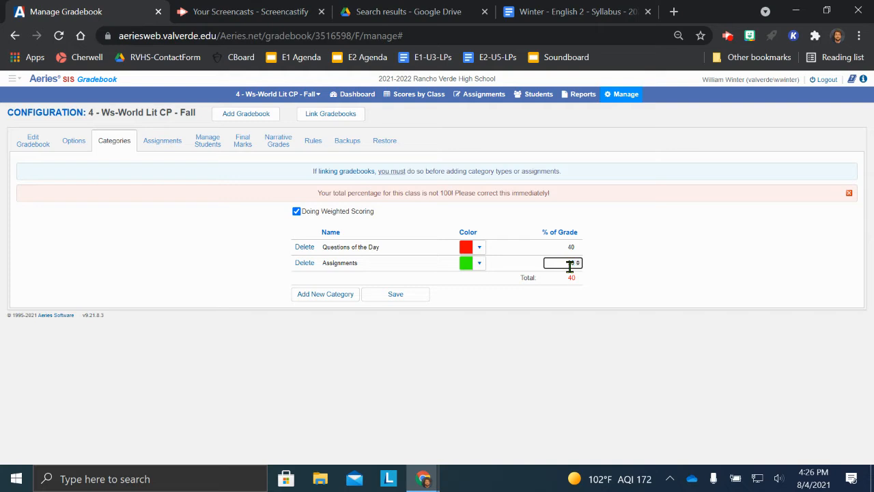
Step: Add a green category named Assessments worth 30% of the grade and save the period 4 categories
{"action": "left_click", "coordinate": [325, 294]}
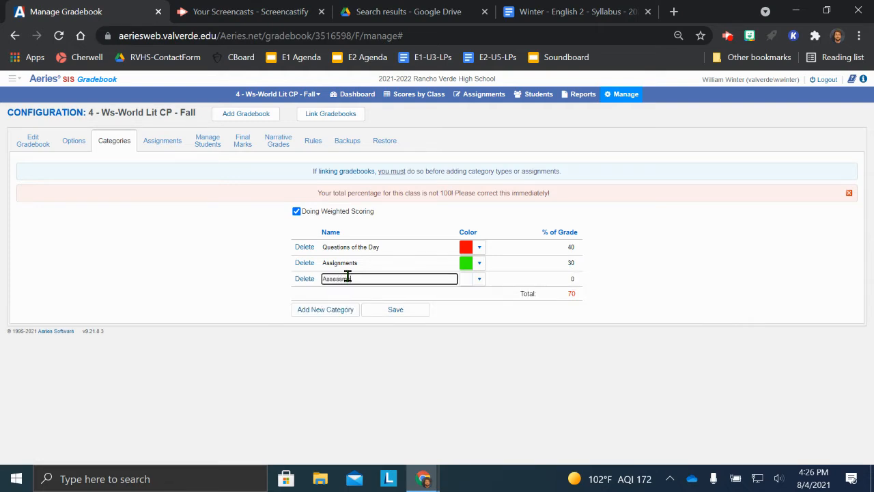
{"action": "left_click", "coordinate": [472, 280]}
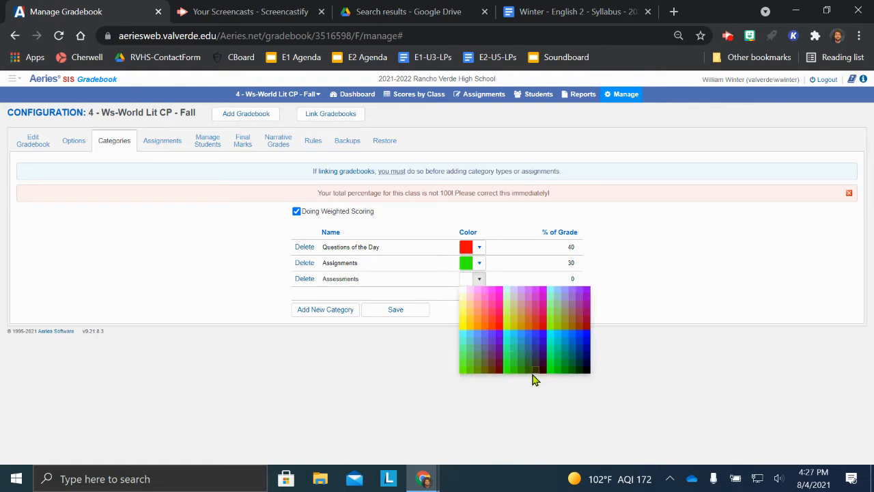
{"action": "left_click", "coordinate": [506, 370]}
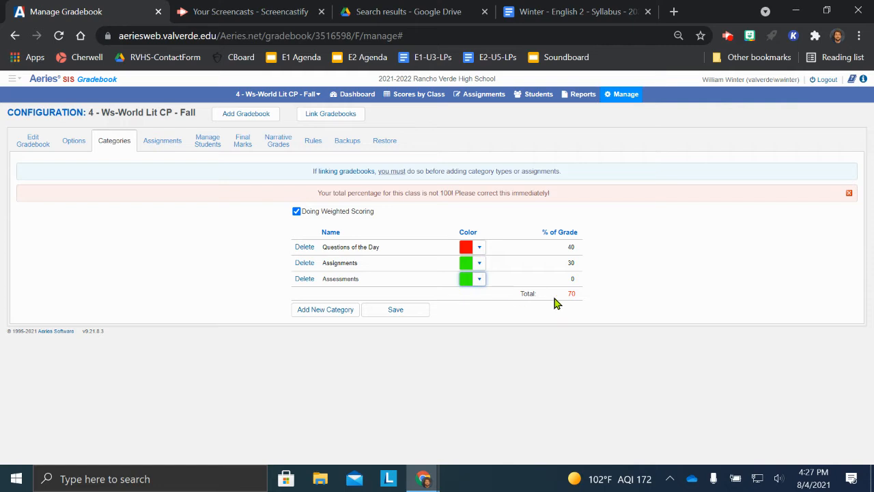
{"action": "left_click", "coordinate": [570, 278]}
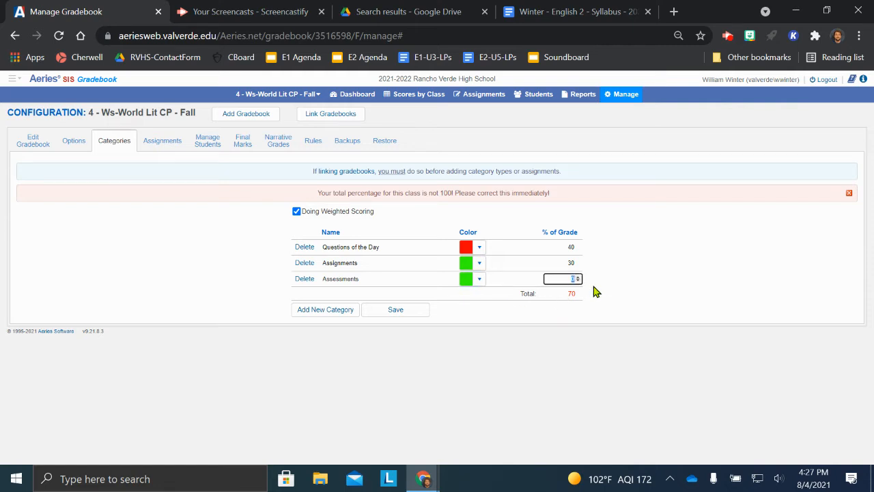
{"action": "type", "text": "30"}
{"action": "key", "text": "Tab"}
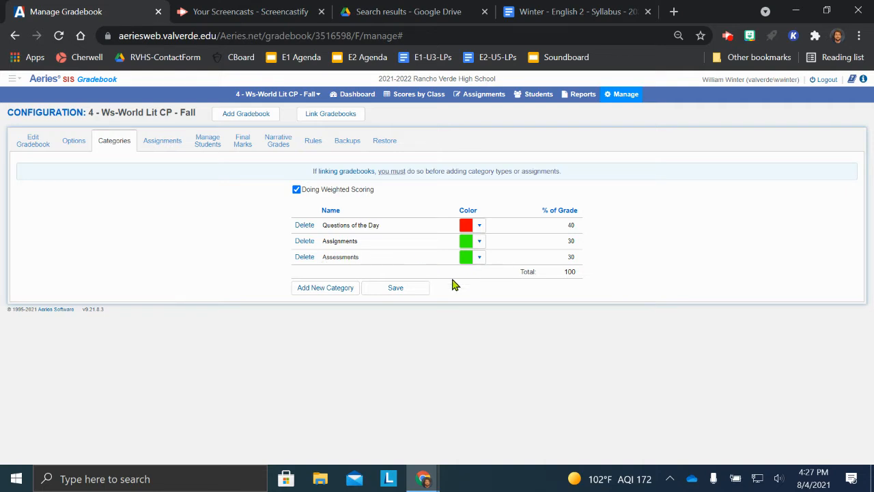
{"action": "left_click", "coordinate": [397, 288]}
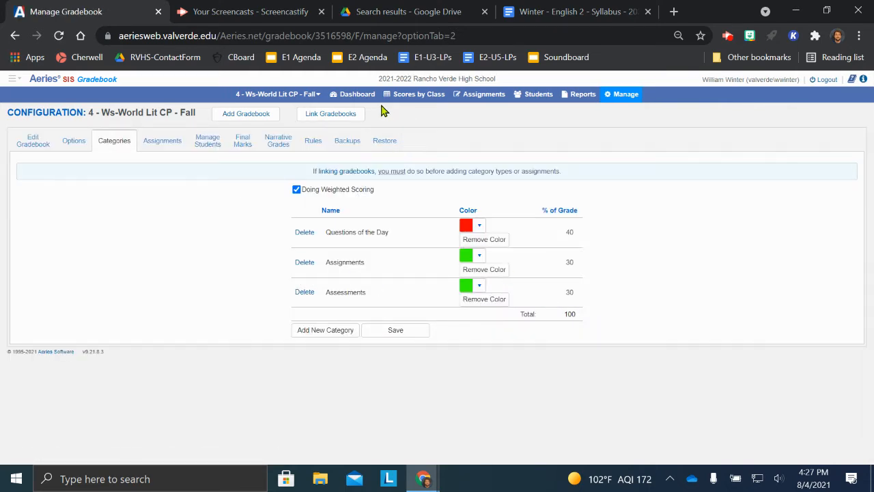
Step: Open the category settings of the period 2 Ws-World Lit CP Fall gradebook and enable weighted scoring
{"action": "left_click", "coordinate": [301, 98]}
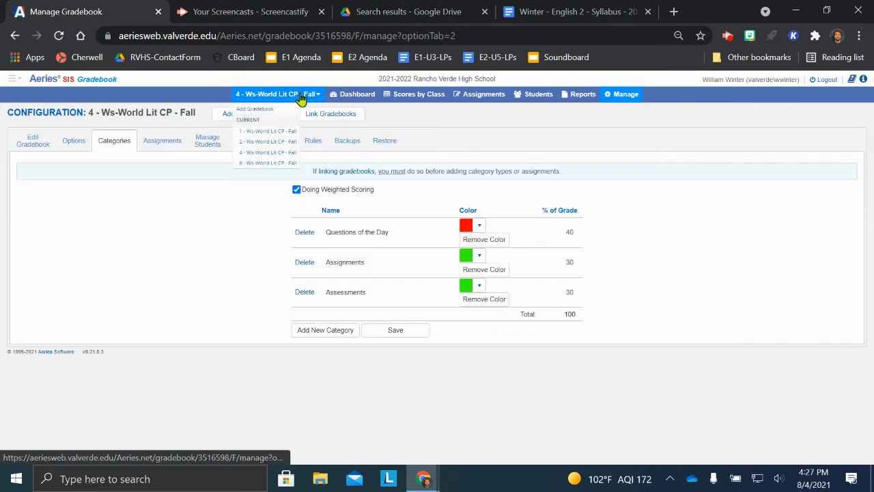
{"action": "left_click", "coordinate": [263, 141]}
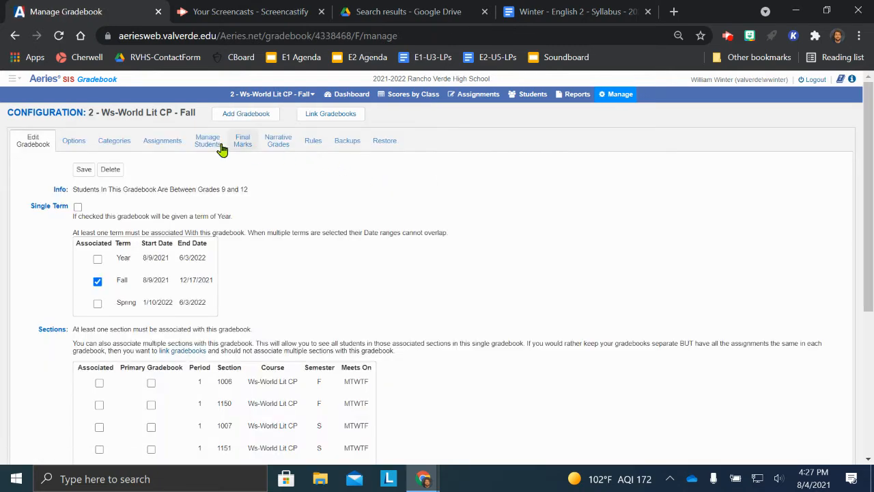
{"action": "left_click", "coordinate": [119, 141]}
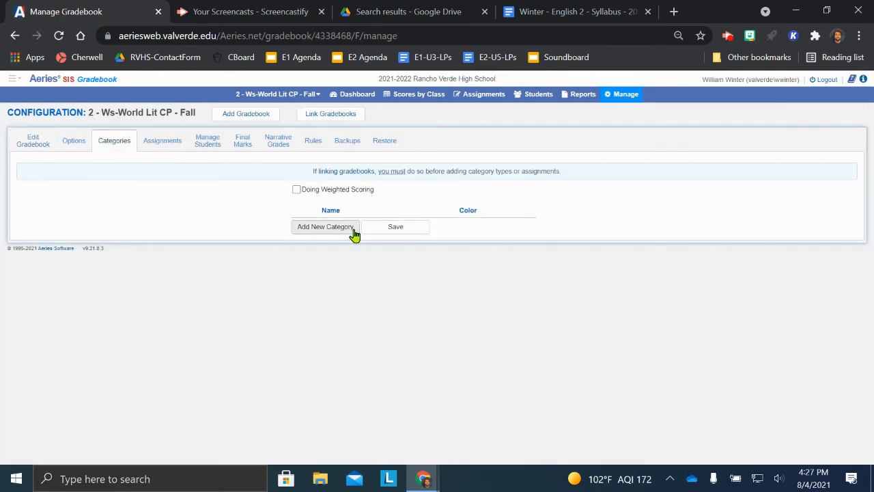
{"action": "left_click", "coordinate": [296, 190]}
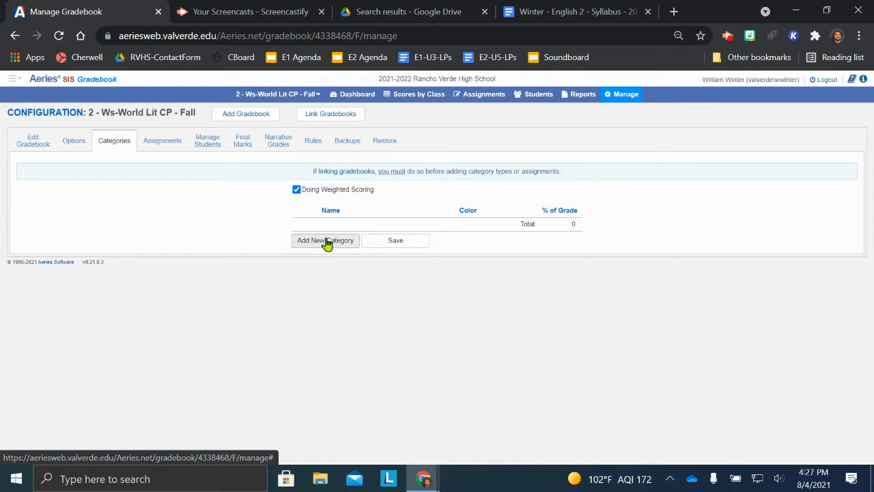
Step: Add a red category named Questions of the Day to the period 2 gradebook and make it 40% of the grade
{"action": "left_click", "coordinate": [326, 243]}
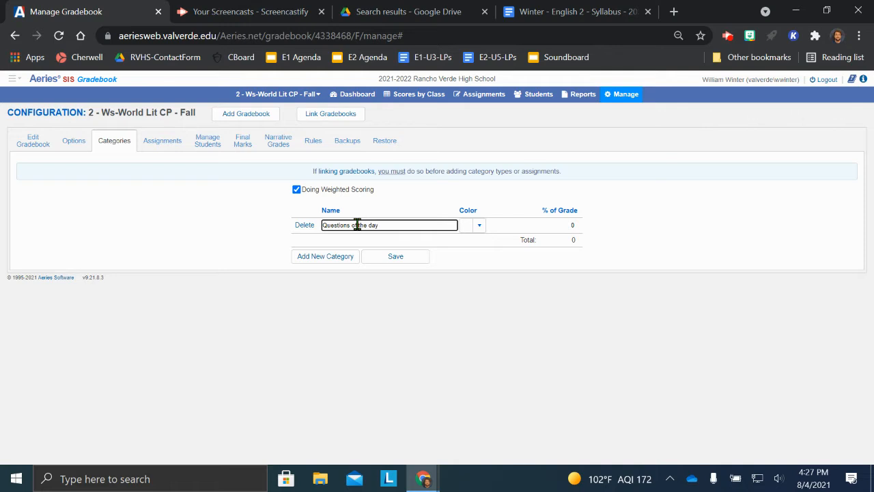
{"action": "left_click_drag", "start_coordinate": [382, 227], "coordinate": [369, 236]}
{"action": "left_click", "coordinate": [381, 227]}
{"action": "double_click", "coordinate": [380, 226]}
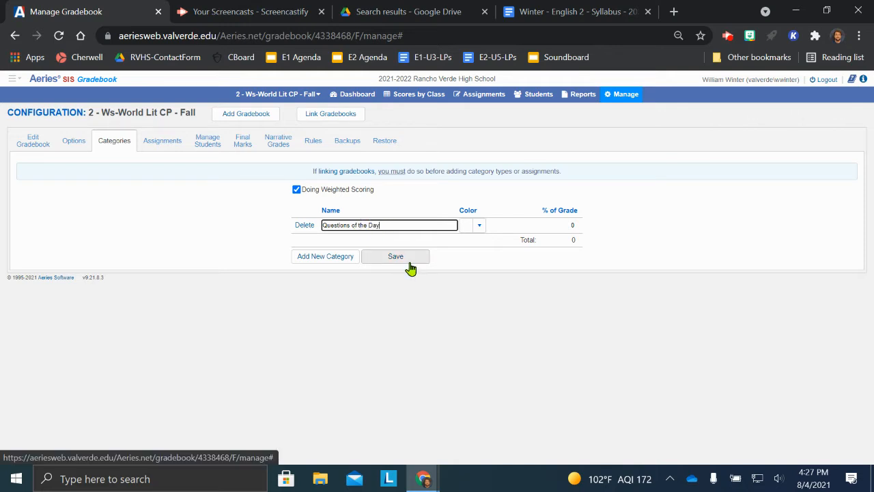
{"action": "left_click", "coordinate": [478, 225]}
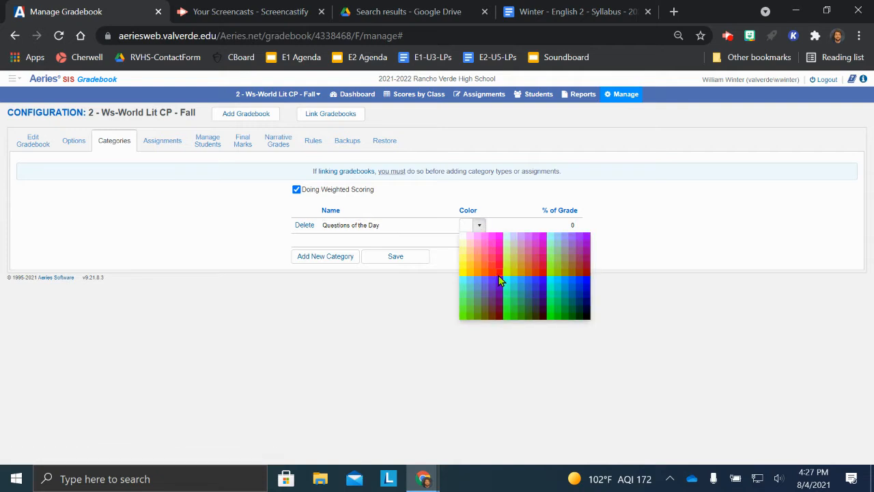
{"action": "left_click", "coordinate": [501, 273]}
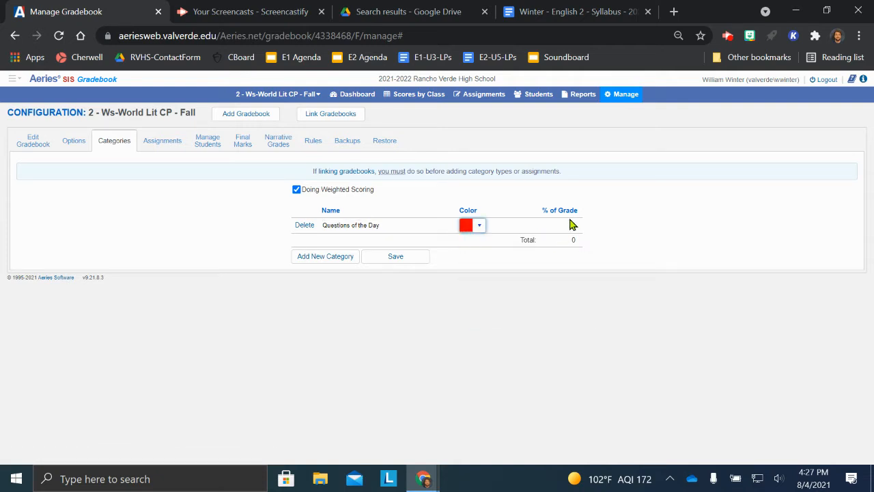
{"action": "left_click", "coordinate": [570, 225]}
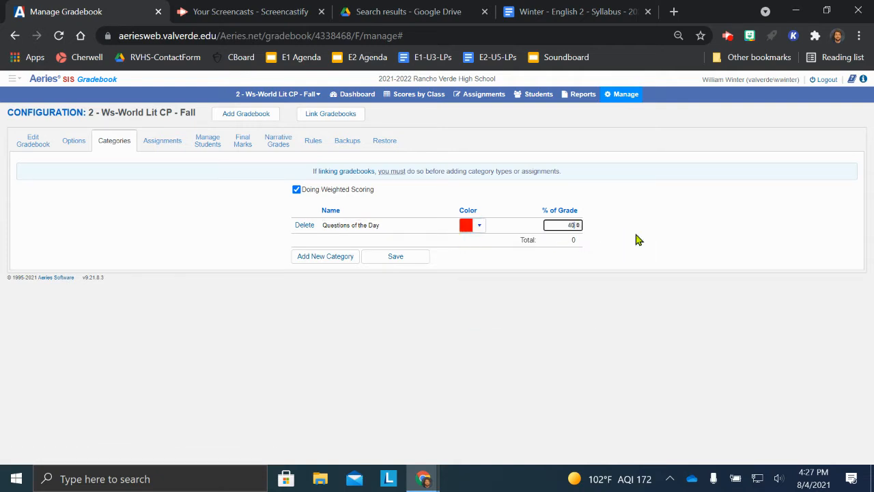
Step: Add a green category named Assignments to the period 2 gradebook and make it 30% of the grade
{"action": "left_click", "coordinate": [322, 258]}
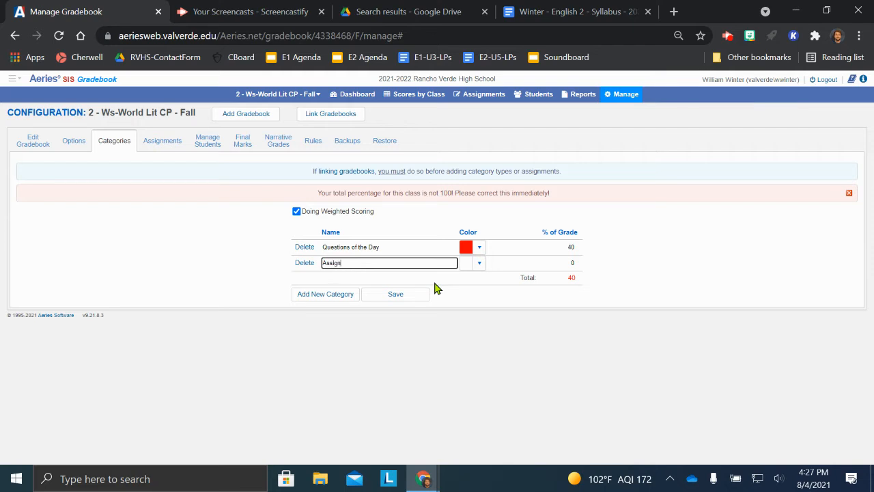
{"action": "left_click", "coordinate": [480, 263]}
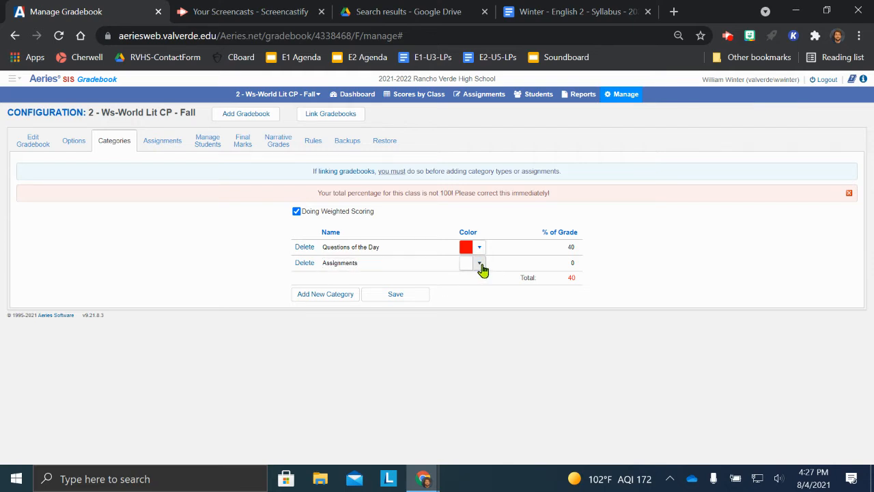
{"action": "left_click", "coordinate": [512, 354]}
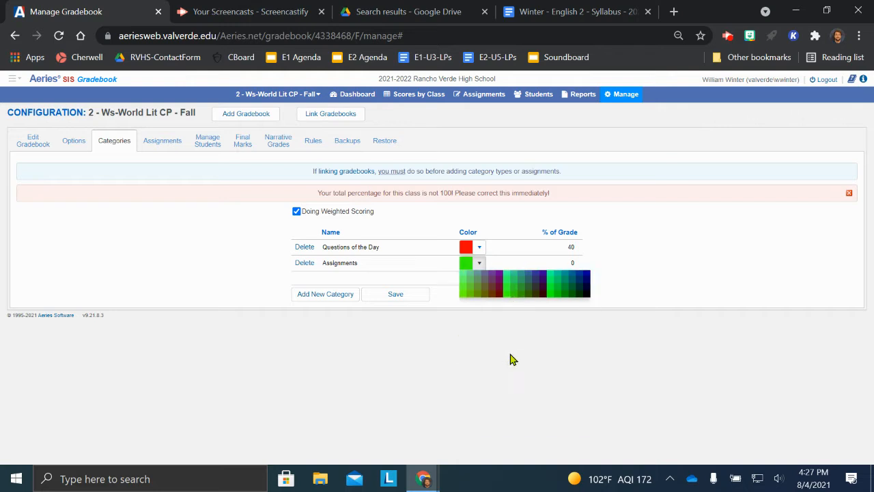
{"action": "left_click", "coordinate": [566, 263]}
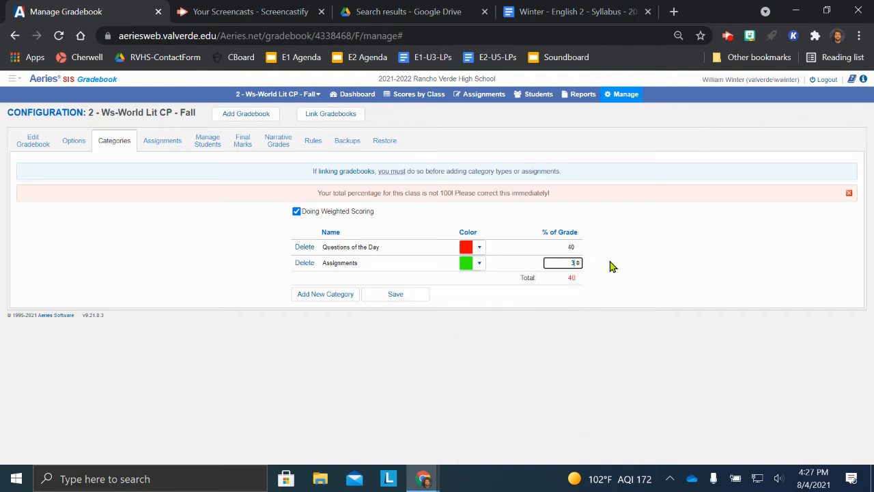
Step: Add a green category named Assessments worth 30% of the grade and save the period 2 categories
{"action": "left_click", "coordinate": [315, 294]}
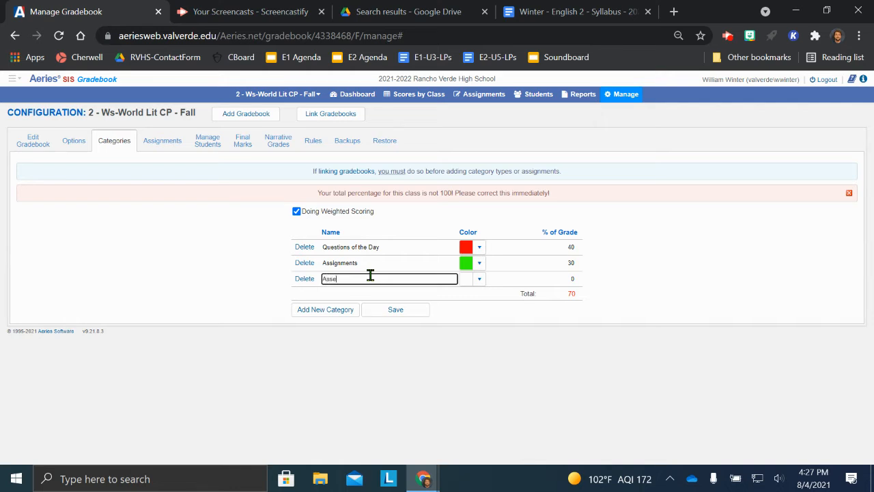
{"action": "type", "text": "Assessments"}
{"action": "left_click", "coordinate": [477, 278]}
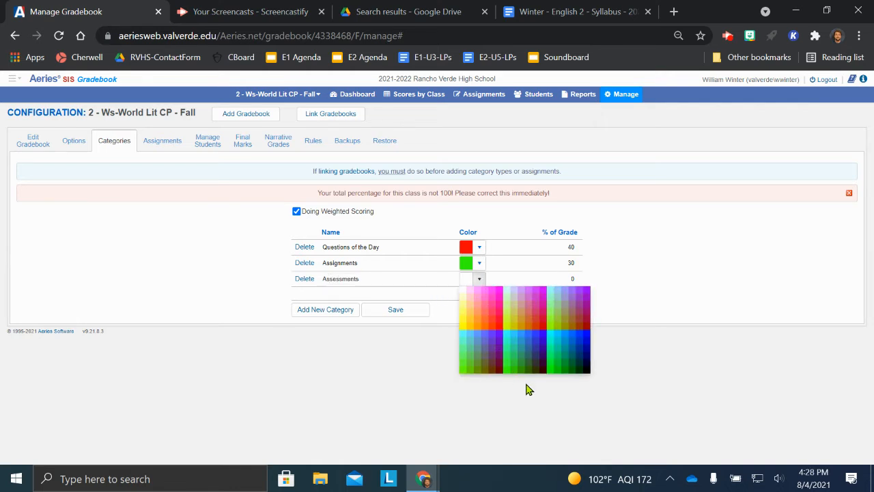
{"action": "left_click", "coordinate": [510, 372]}
{"action": "left_click", "coordinate": [566, 279]}
{"action": "left_click", "coordinate": [613, 283]}
{"action": "left_click", "coordinate": [403, 286]}
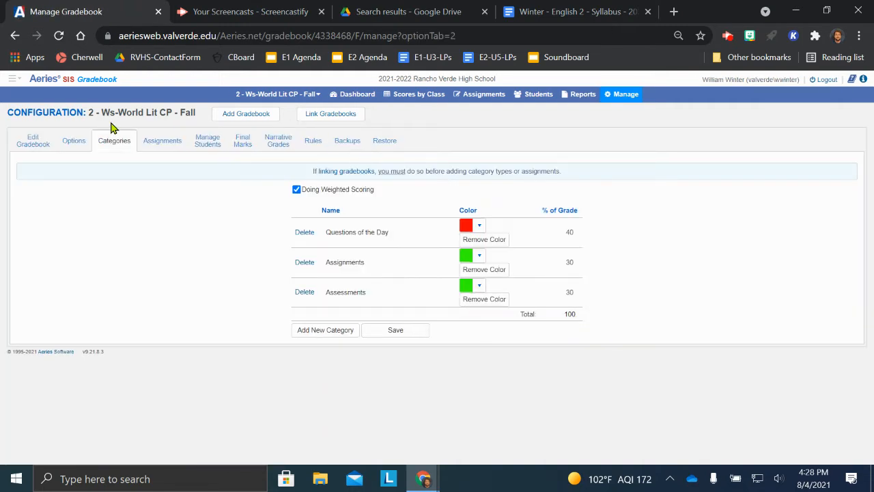
Step: Open the category settings of the period 1 Ws-World Lit CP Fall gradebook and add a red category named Questions of the Day
{"action": "left_click", "coordinate": [243, 97]}
{"action": "left_click", "coordinate": [263, 133]}
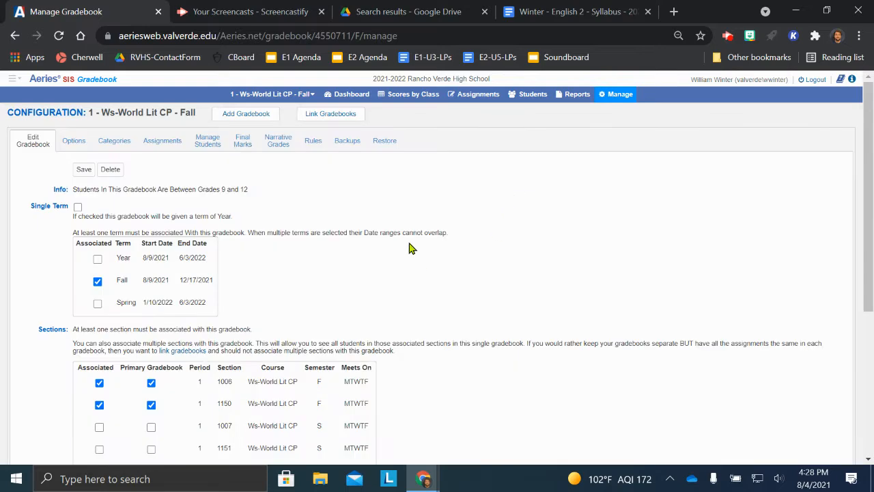
{"action": "left_click", "coordinate": [111, 141]}
{"action": "left_click", "coordinate": [322, 226]}
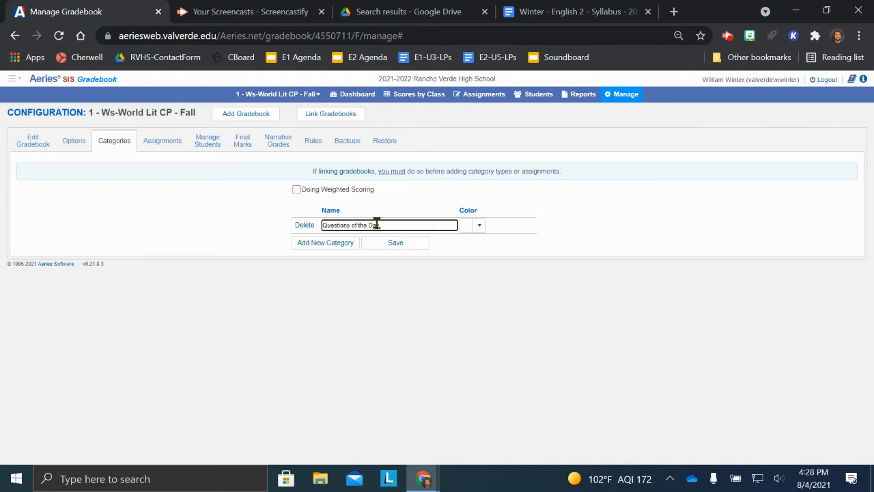
{"action": "left_click", "coordinate": [479, 225]}
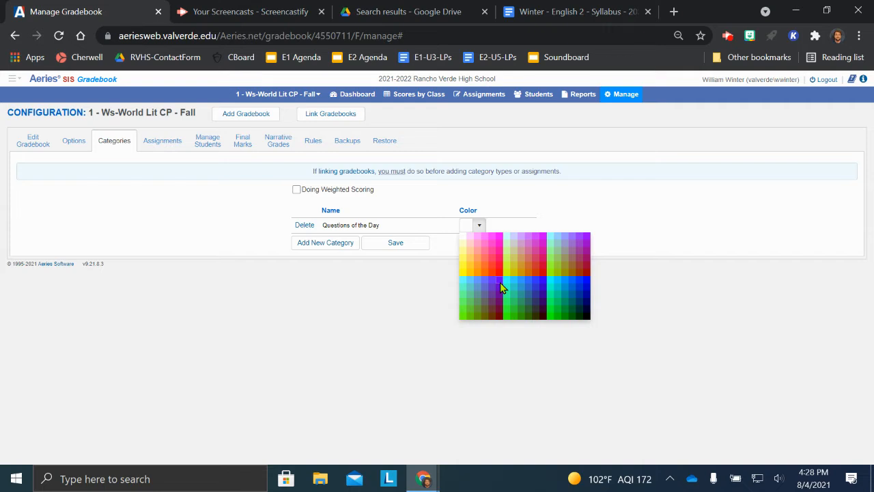
{"action": "left_click", "coordinate": [499, 272]}
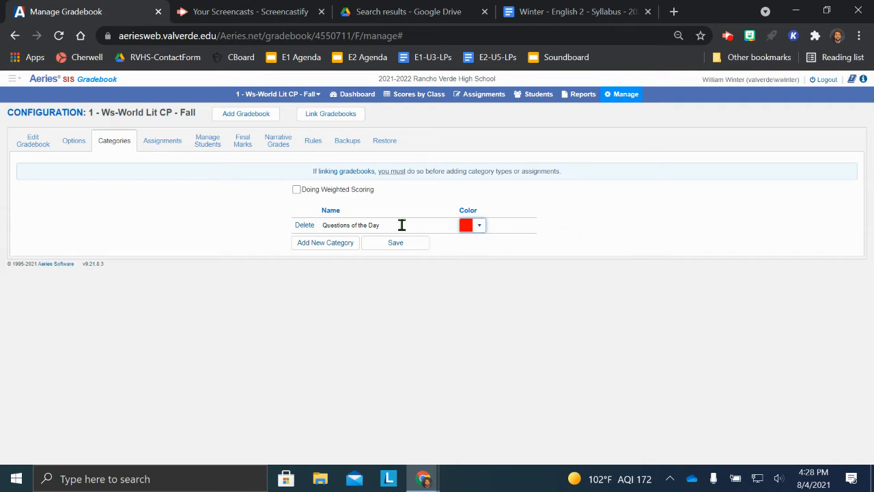
Step: Enable weighted scoring for the period 1 gradebook and make Questions of the Day 40% of the grade
{"action": "left_click", "coordinate": [296, 189]}
{"action": "left_click", "coordinate": [571, 249]}
{"action": "type", "text": "40"}
Step: Add a green category named Assignments to the period 1 gradebook and make it 30% of the grade
{"action": "left_click", "coordinate": [325, 278]}
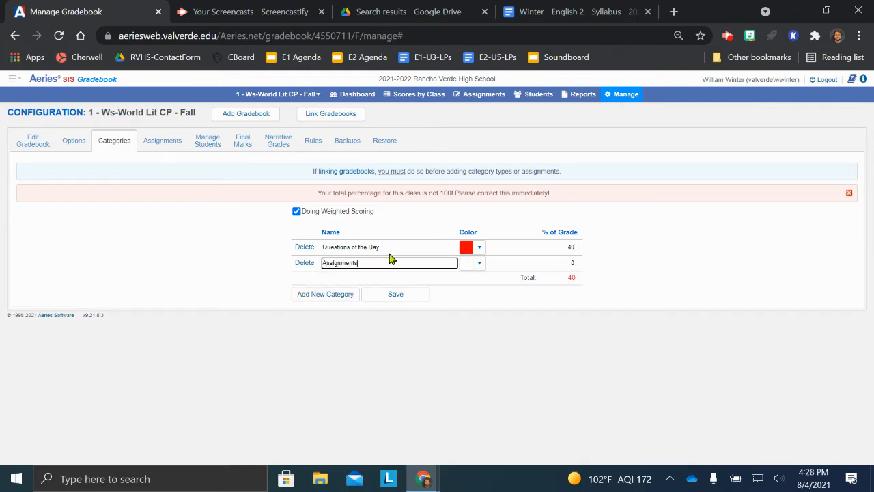
{"action": "left_click", "coordinate": [479, 262]}
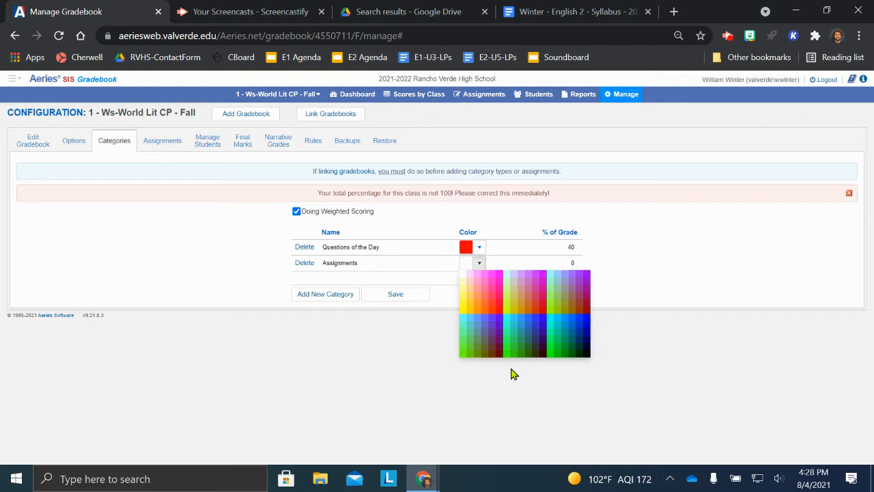
{"action": "left_click", "coordinate": [507, 354]}
{"action": "left_click", "coordinate": [556, 262]}
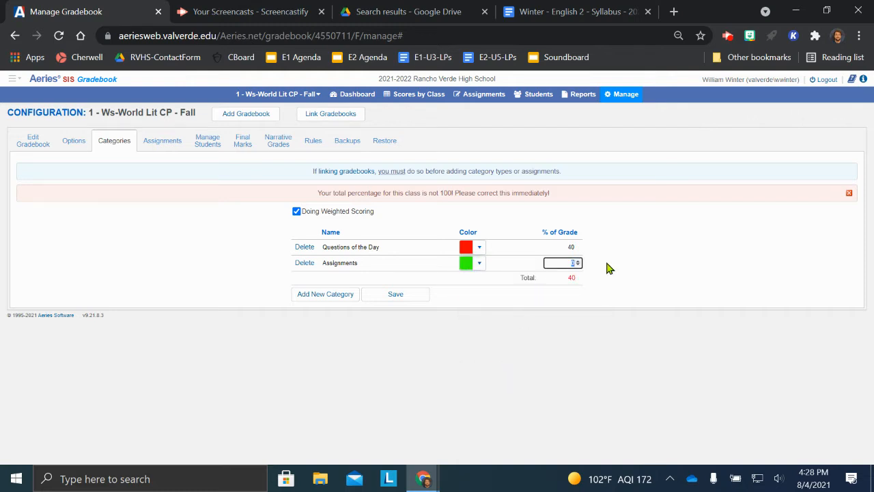
{"action": "type", "text": "30"}
Step: Add a green category named Assessments worth 30% of the grade and save the period 1 categories
{"action": "left_click", "coordinate": [304, 295]}
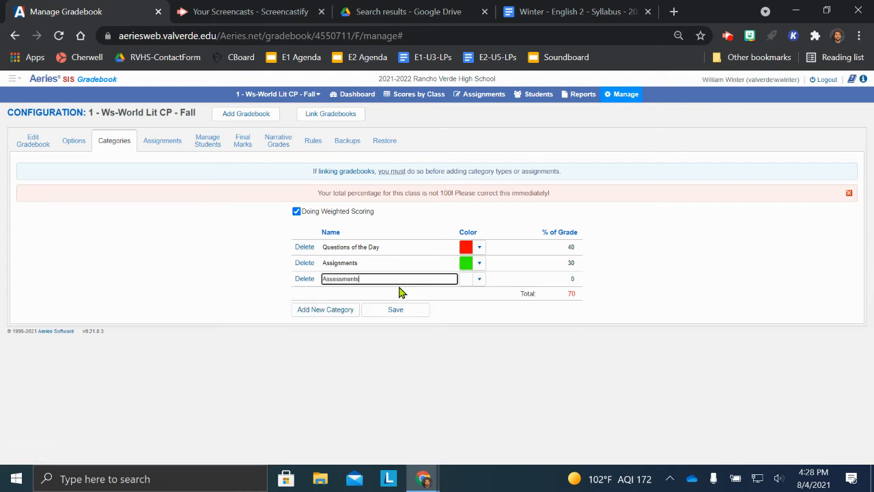
{"action": "left_click", "coordinate": [481, 279]}
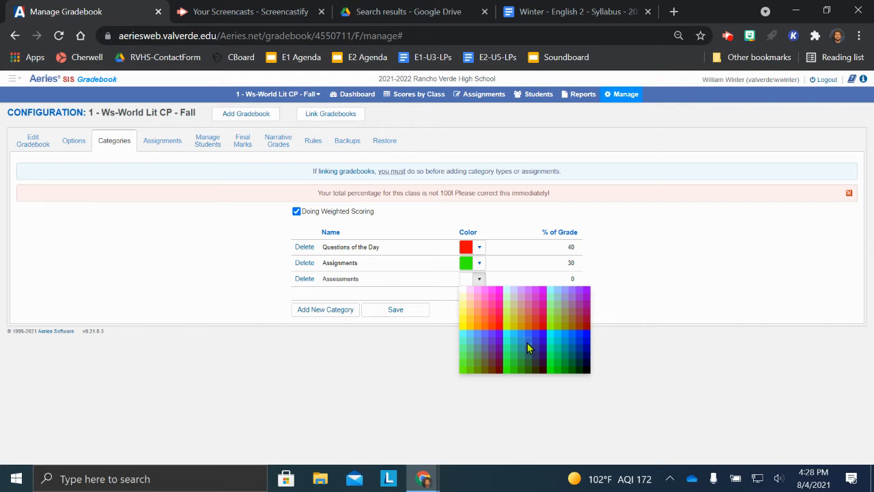
{"action": "left_click", "coordinate": [508, 368]}
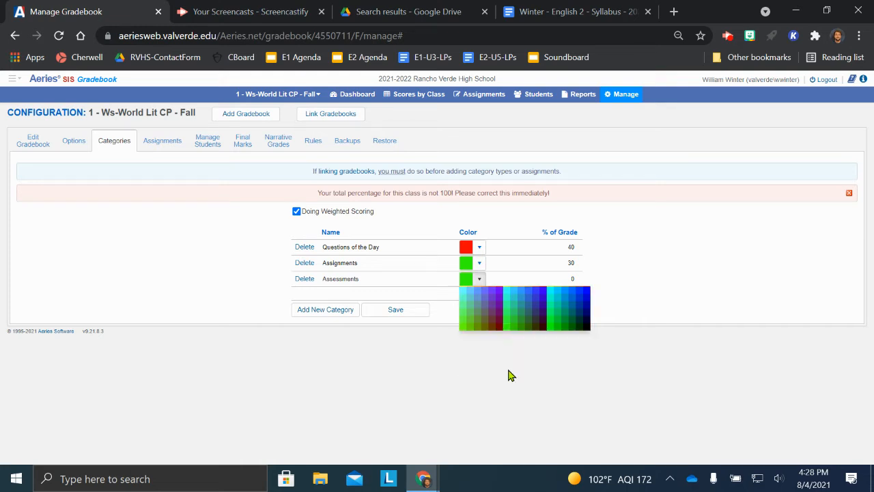
{"action": "left_click", "coordinate": [566, 278]}
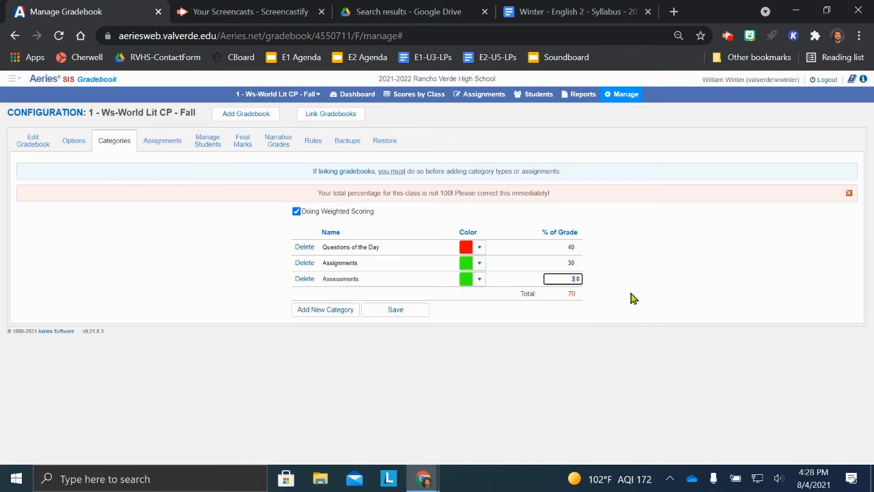
{"action": "type", "text": "30"}
{"action": "left_click", "coordinate": [632, 298]}
{"action": "left_click", "coordinate": [396, 309]}
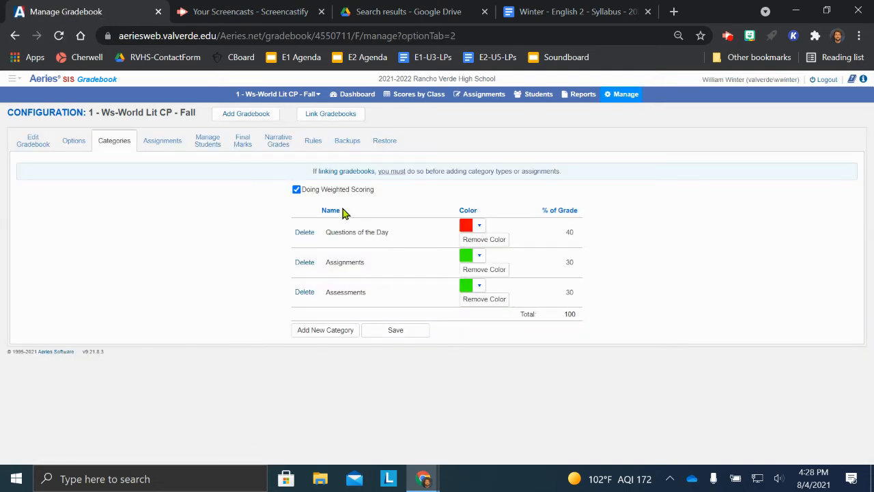
Step: Open the period 1 final marks, consult the syllabus's letter grade percentages, and set the low percentage for an A to 87.5
{"action": "left_click", "coordinate": [242, 140]}
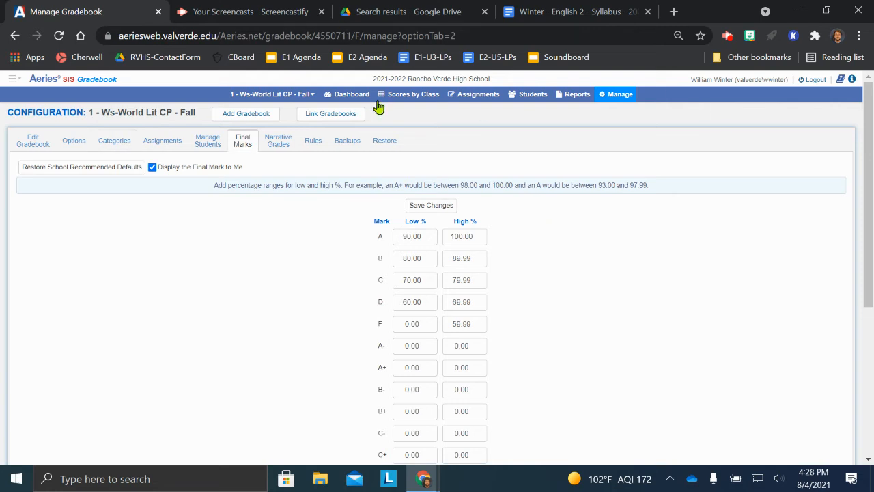
{"action": "left_click", "coordinate": [552, 9]}
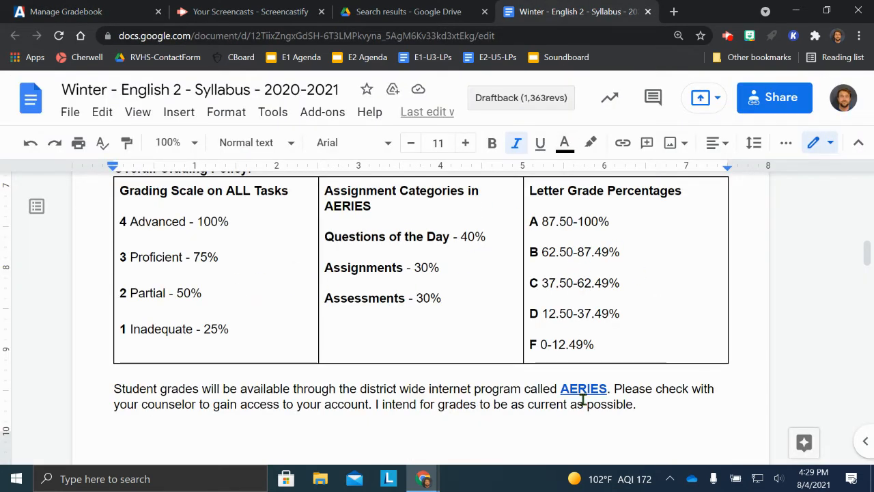
{"action": "left_click", "coordinate": [93, 9]}
{"action": "double_click", "coordinate": [412, 237]}
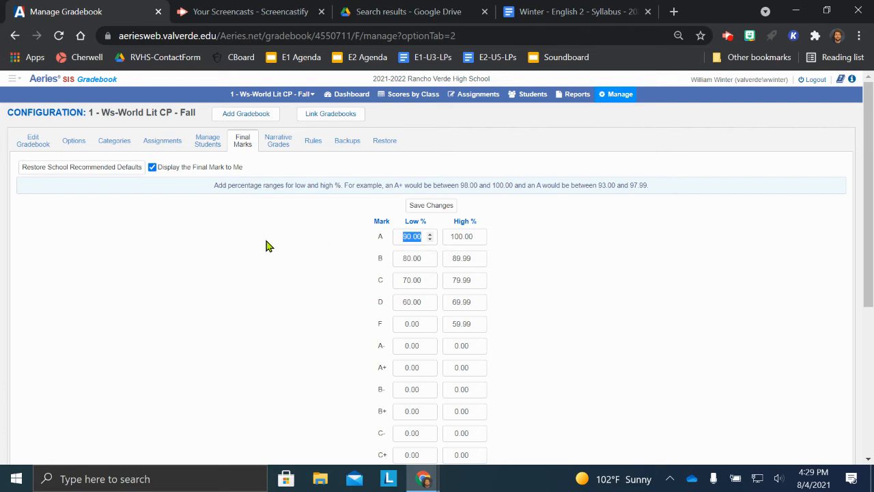
{"action": "type", "text": "87.5"}
Step: Check the B range in the syllabus and set the low percentage for a B to 62.5 in the period 1 final marks
{"action": "left_click", "coordinate": [528, 9]}
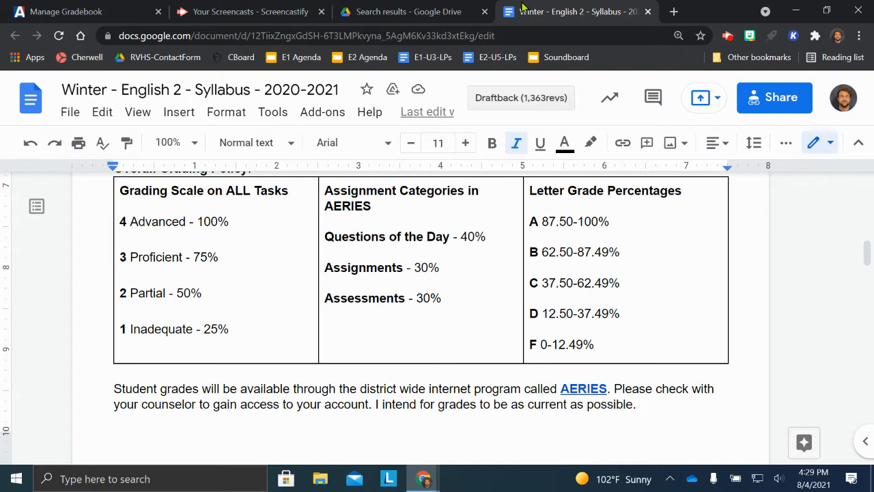
{"action": "left_click", "coordinate": [43, 11]}
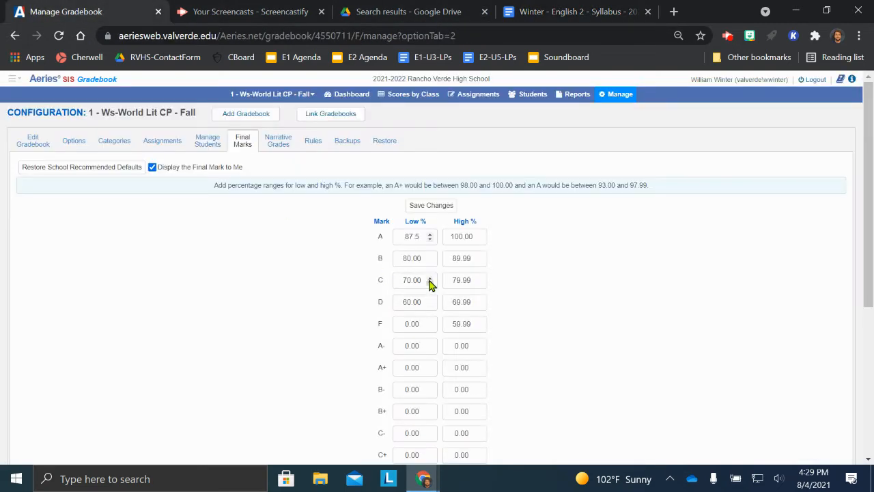
{"action": "double_click", "coordinate": [416, 258]}
{"action": "type", "text": "8"}
{"action": "type", "text": "2.5"}
Step: Following the syllabus's letter grade ranges, set the low percentage for a C to 37.5 and for a D to 12.5
{"action": "left_click", "coordinate": [597, 13]}
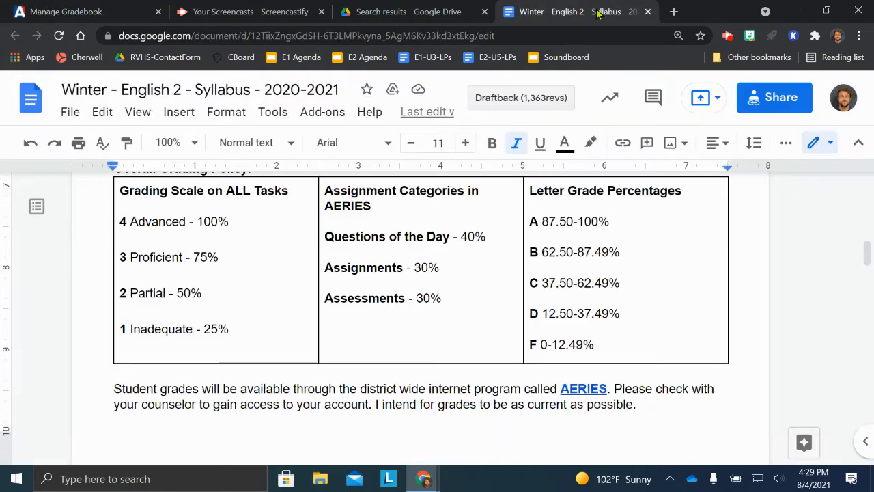
{"action": "left_click", "coordinate": [69, 11]}
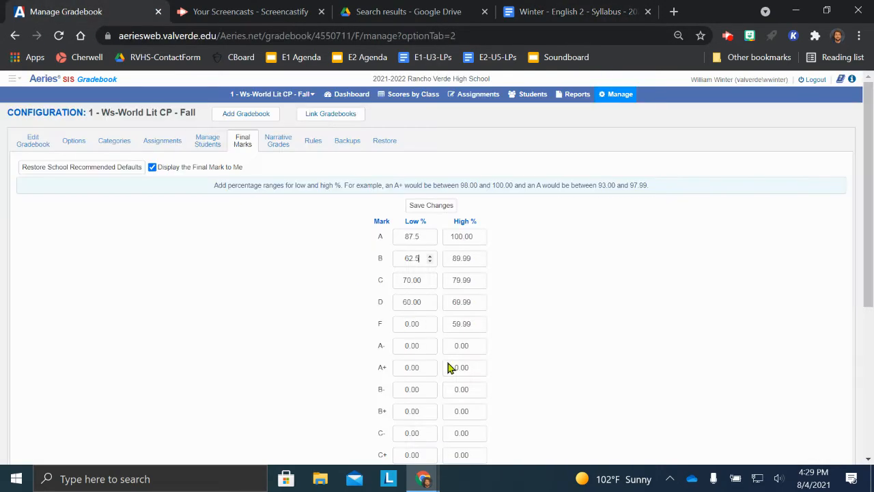
{"action": "double_click", "coordinate": [423, 281]}
{"action": "type", "text": "37.5"}
{"action": "left_click", "coordinate": [561, 11]}
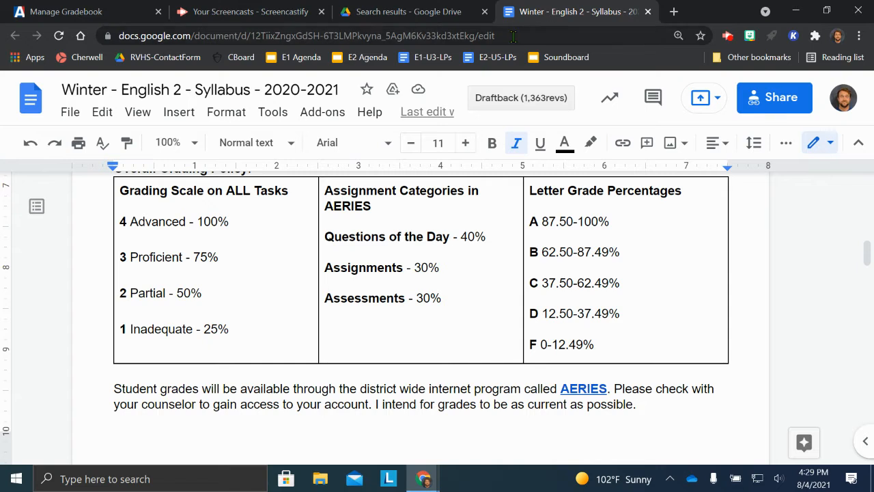
{"action": "left_click", "coordinate": [61, 12]}
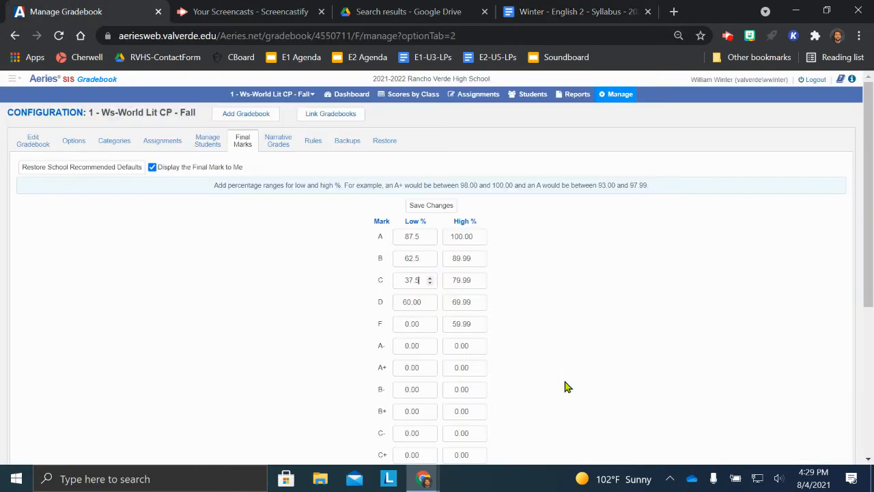
{"action": "double_click", "coordinate": [424, 303]}
{"action": "type", "text": "12.5"}
Step: Set the high percentage for an F to 12.49 and for a D to 37.49
{"action": "double_click", "coordinate": [474, 324]}
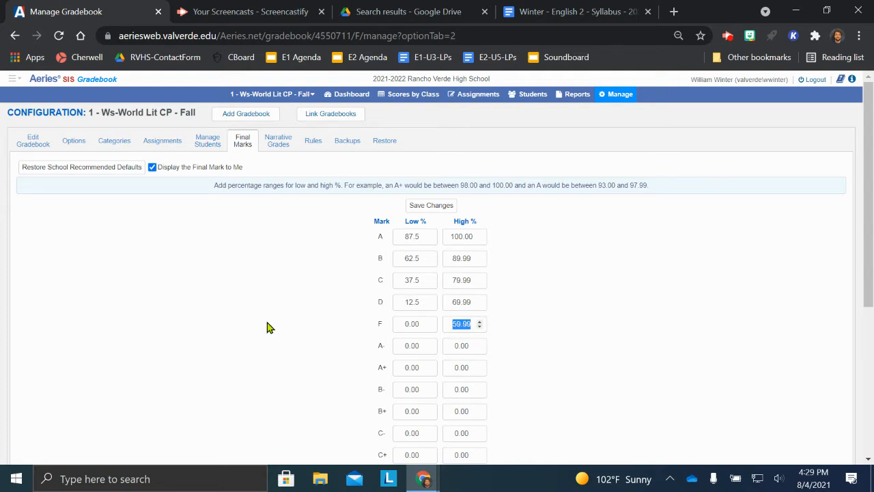
{"action": "type", "text": "12.49"}
{"action": "double_click", "coordinate": [476, 302]}
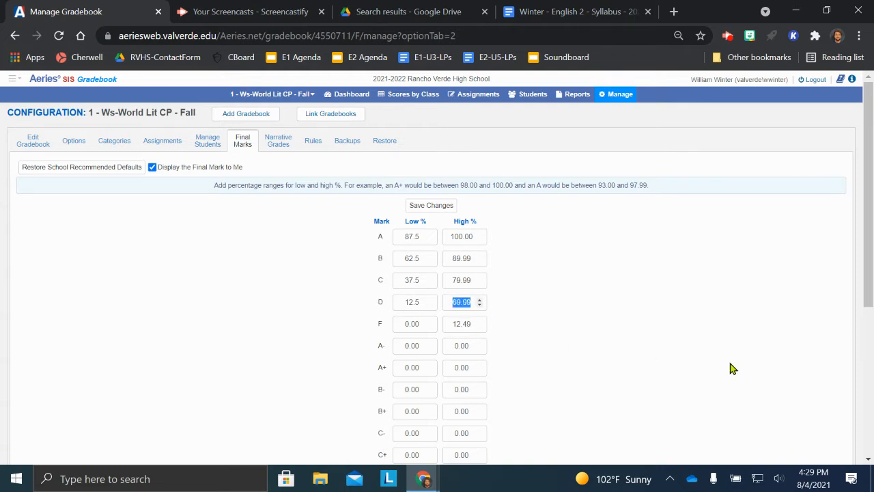
{"action": "type", "text": "37.49"}
Step: Set the high percentage for a B to 87.49 and save the period 1 final mark ranges
{"action": "double_click", "coordinate": [470, 258]}
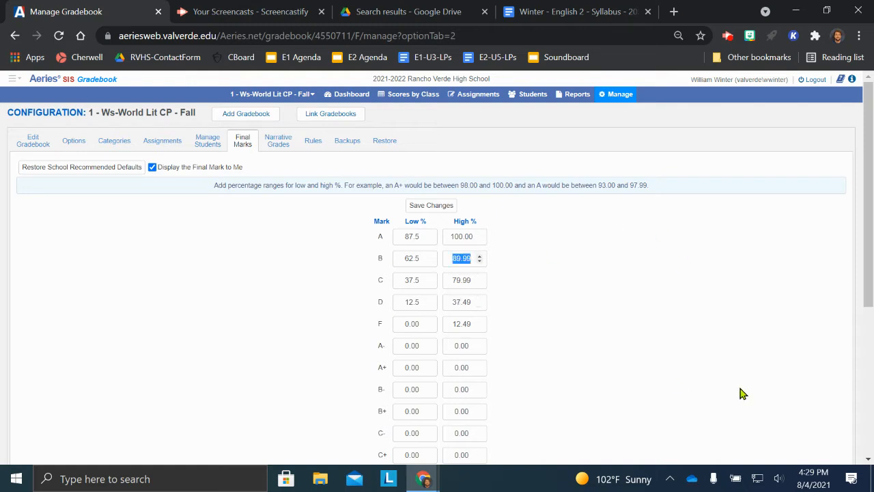
{"action": "type", "text": "87.49"}
{"action": "left_click", "coordinate": [612, 317]}
{"action": "left_click", "coordinate": [428, 207]}
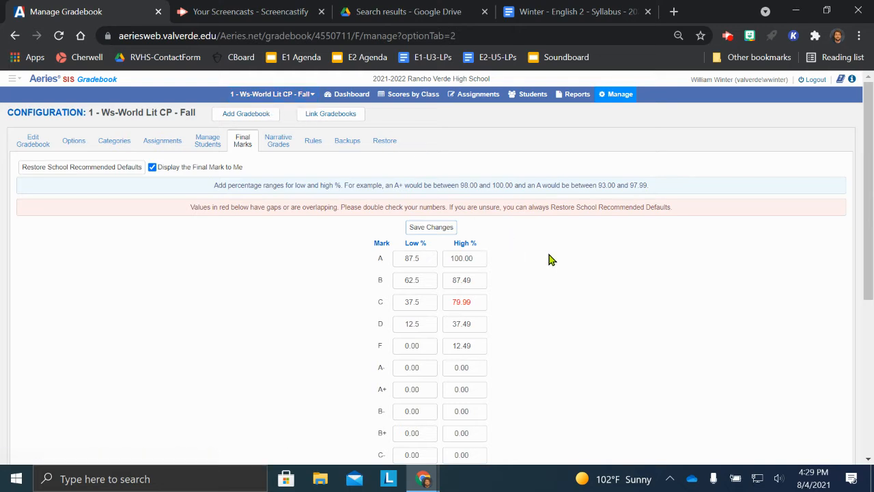
Step: Set the high percentage for a C to 62.49 in the period 1 final marks
{"action": "double_click", "coordinate": [471, 301]}
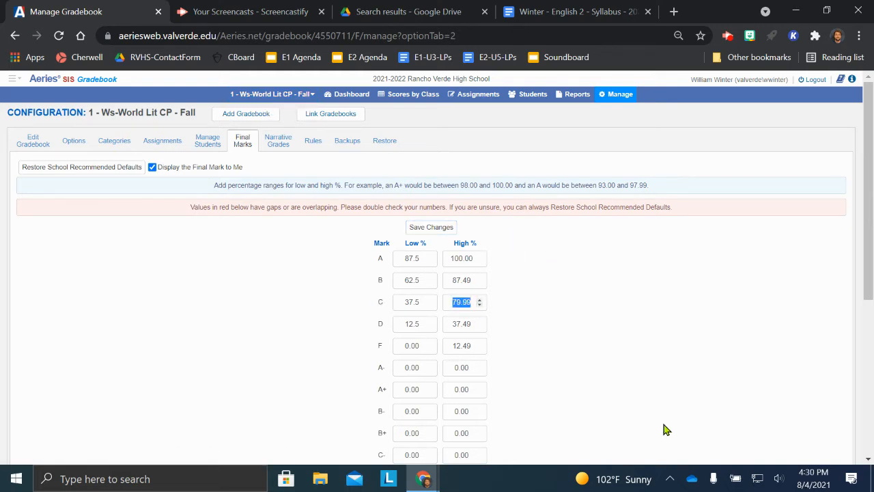
{"action": "type", "text": "72.49"}
{"action": "left_click", "coordinate": [583, 334]}
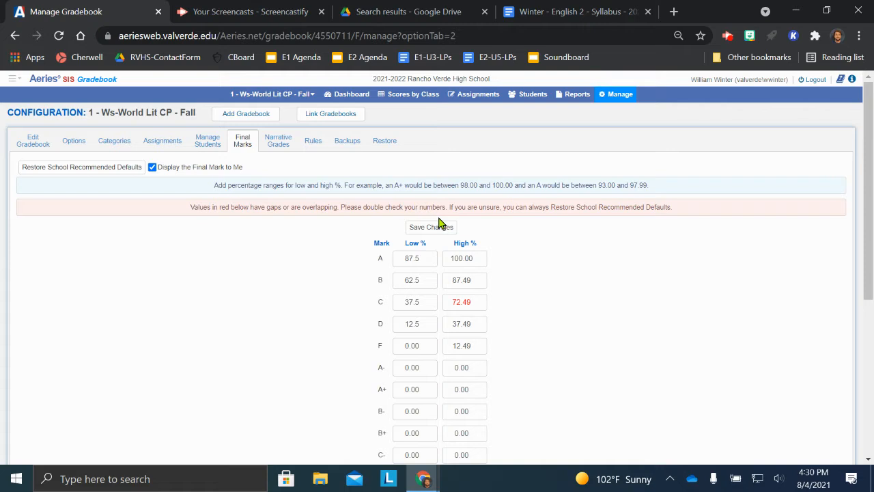
{"action": "left_click", "coordinate": [456, 301]}
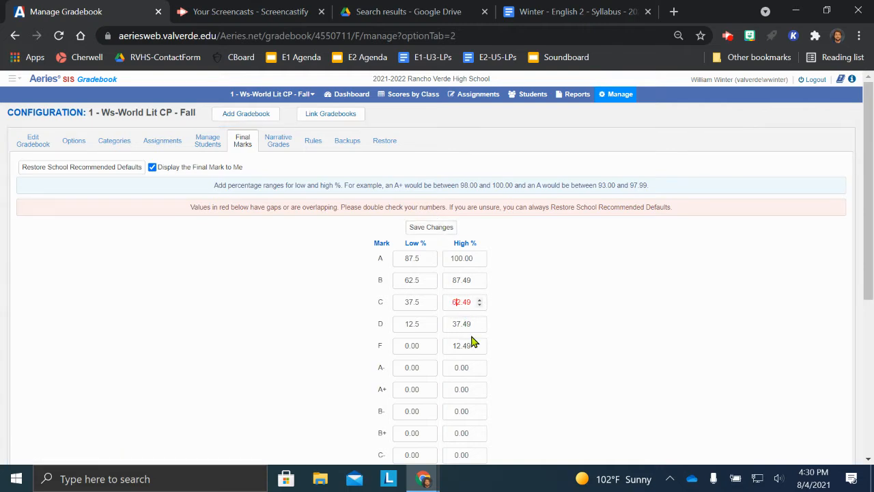
Step: Save the period 1 final mark ranges and open the final marks of the period 2 Fall gradebook
{"action": "left_click", "coordinate": [442, 227]}
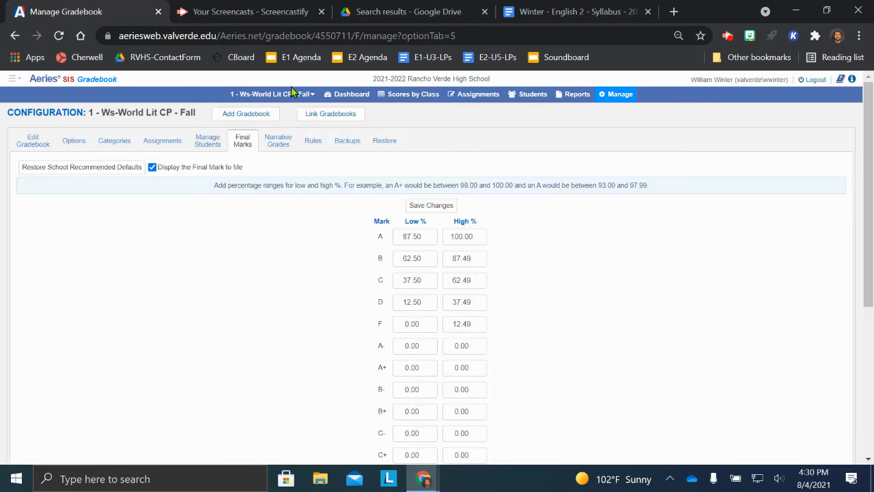
{"action": "mouse_move", "coordinate": [287, 93]}
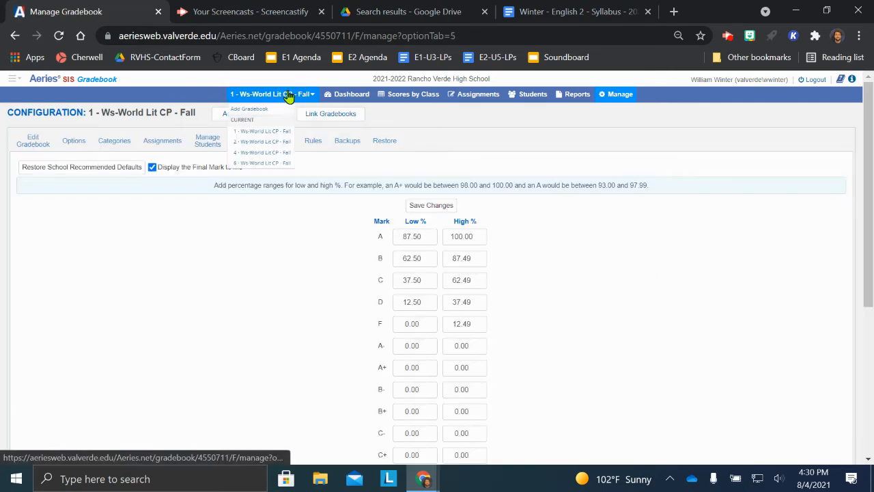
{"action": "left_click", "coordinate": [256, 149]}
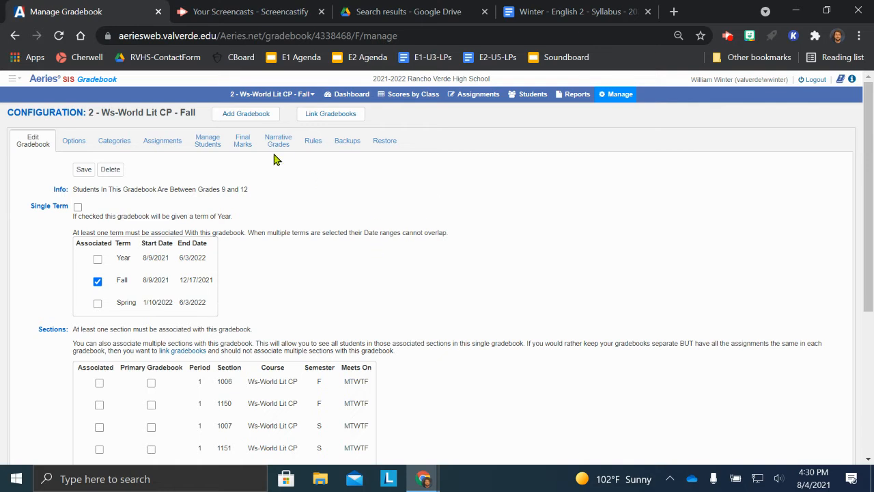
{"action": "left_click", "coordinate": [241, 145]}
Step: Set the period 2 low percentage for an A to 87.5 and for a B to 62.5, following the syllabus
{"action": "double_click", "coordinate": [420, 236]}
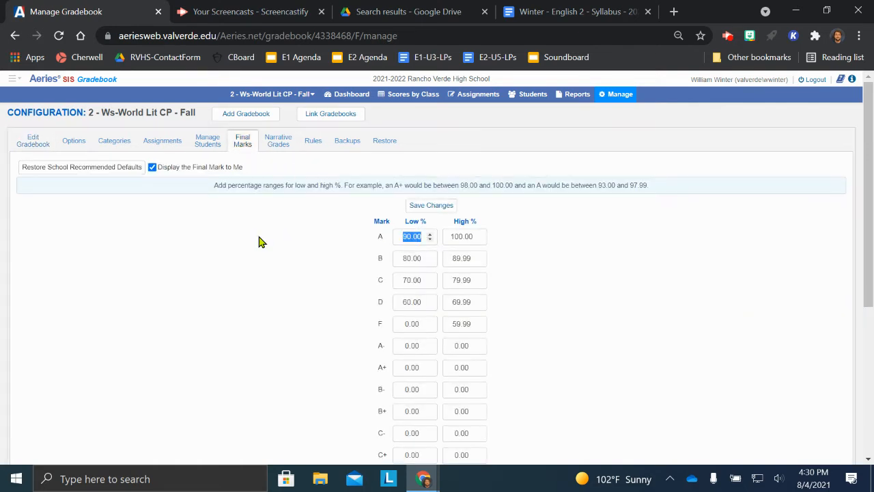
{"action": "type", "text": "87"}
{"action": "left_click_drag", "start_coordinate": [421, 260], "coordinate": [391, 264]}
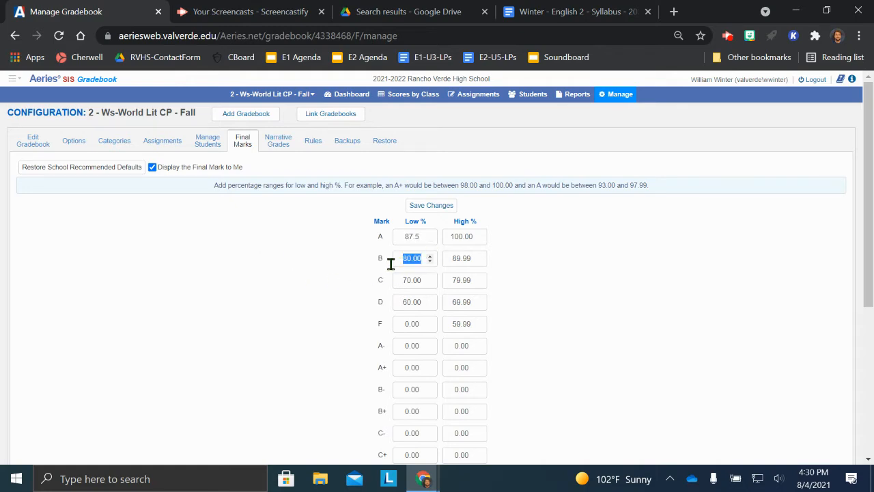
{"action": "left_click", "coordinate": [622, 9]}
{"action": "left_click", "coordinate": [77, 9]}
{"action": "type", "text": "82.5"}
Step: Following the syllabus's letter grade ranges, set the period 2 low percentage for a C to 37.5 and for a D to 12.5
{"action": "double_click", "coordinate": [424, 280]}
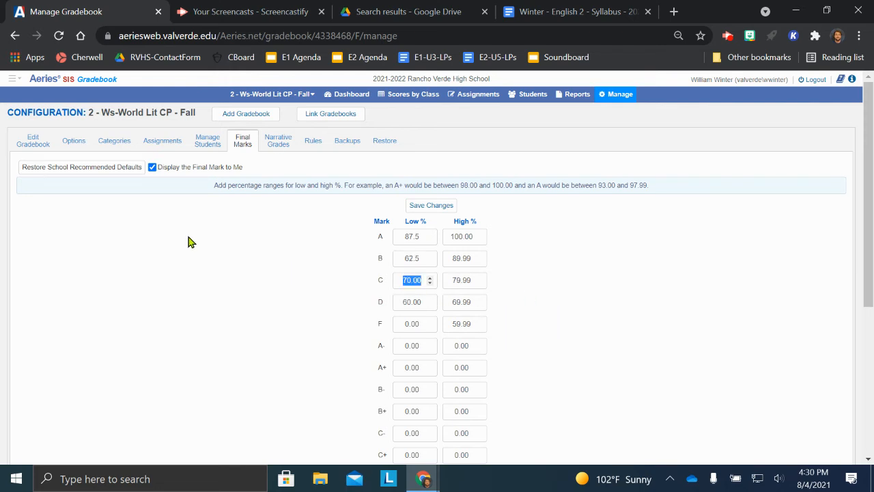
{"action": "left_click", "coordinate": [573, 11]}
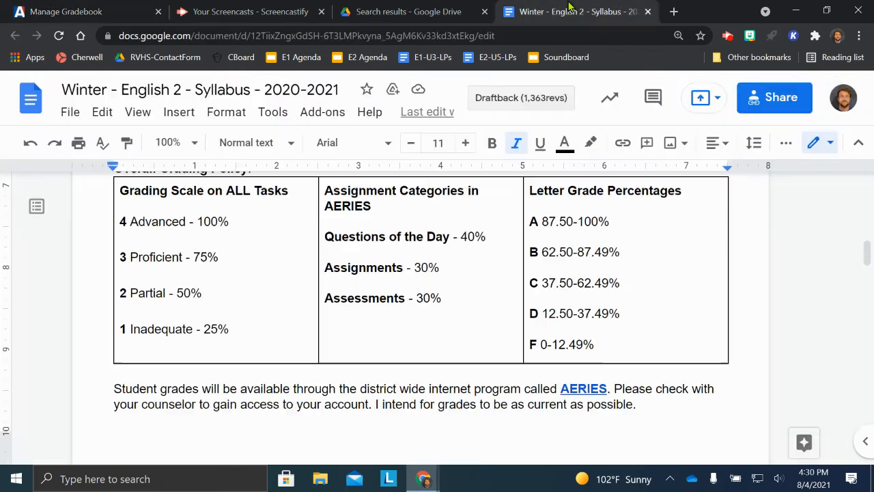
{"action": "left_click", "coordinate": [95, 8]}
{"action": "type", "text": "37.5"}
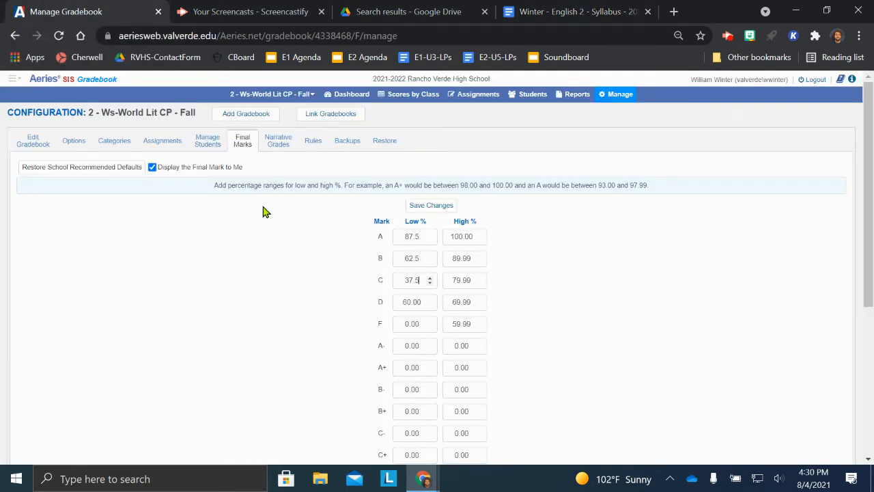
{"action": "double_click", "coordinate": [418, 302]}
{"action": "left_click", "coordinate": [571, 11]}
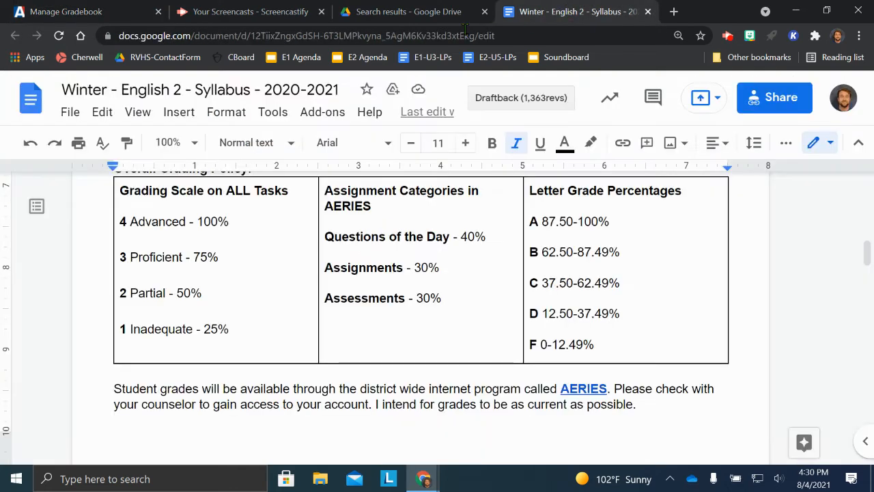
{"action": "left_click", "coordinate": [55, 8]}
{"action": "type", "text": "12.5"}
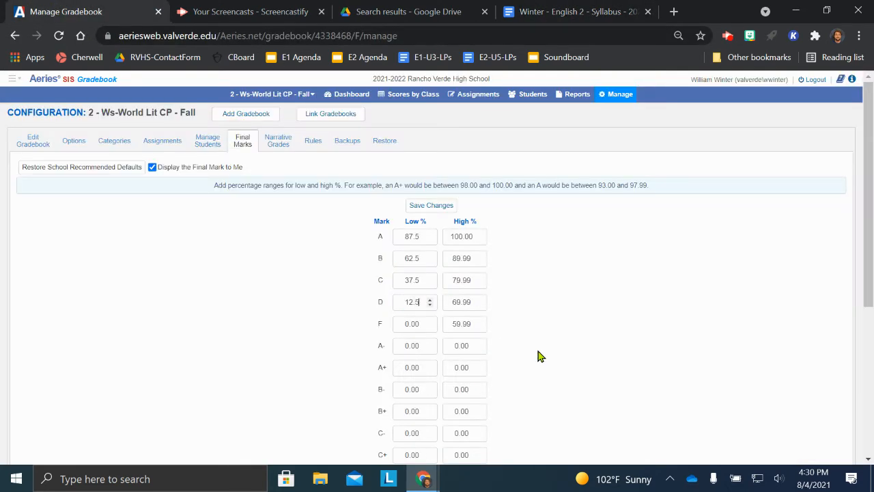
Step: Set the period 2 high percentage for an F to 12.49 and for a D to 37.49
{"action": "double_click", "coordinate": [471, 324]}
{"action": "type", "text": "12.49"}
{"action": "double_click", "coordinate": [469, 302]}
{"action": "type", "text": "37.49"}
Step: Set the high percentage for a C to 62.49 and for a B to 87.49, and save the period 2 final marks
{"action": "double_click", "coordinate": [470, 280]}
{"action": "type", "text": "62.49"}
{"action": "left_click_drag", "start_coordinate": [473, 258], "coordinate": [367, 264]}
{"action": "type", "text": "87.49"}
{"action": "left_click", "coordinate": [446, 207]}
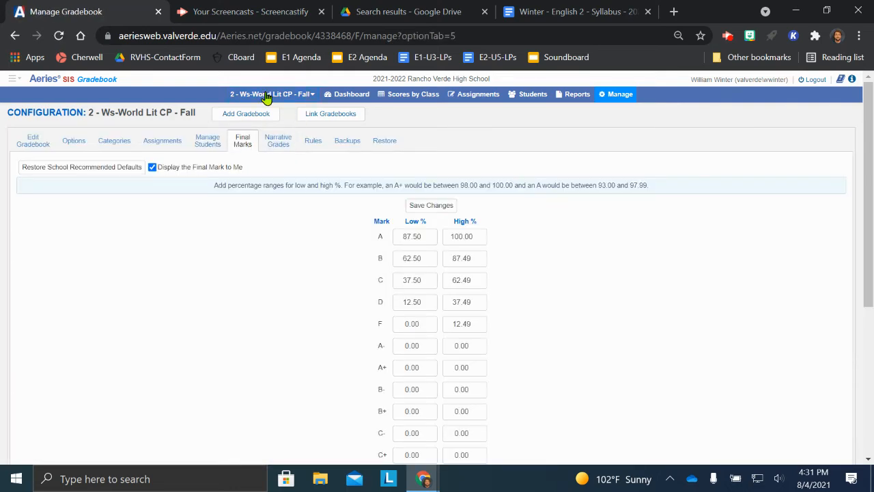
Step: Open the final marks configuration of the period 4 Ws-World Lit CP Fall gradebook
{"action": "left_click", "coordinate": [266, 97]}
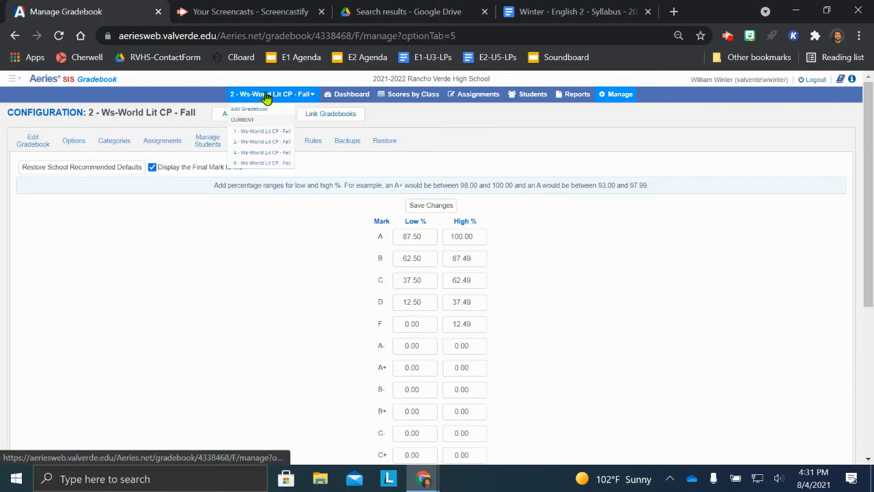
{"action": "left_click", "coordinate": [254, 153]}
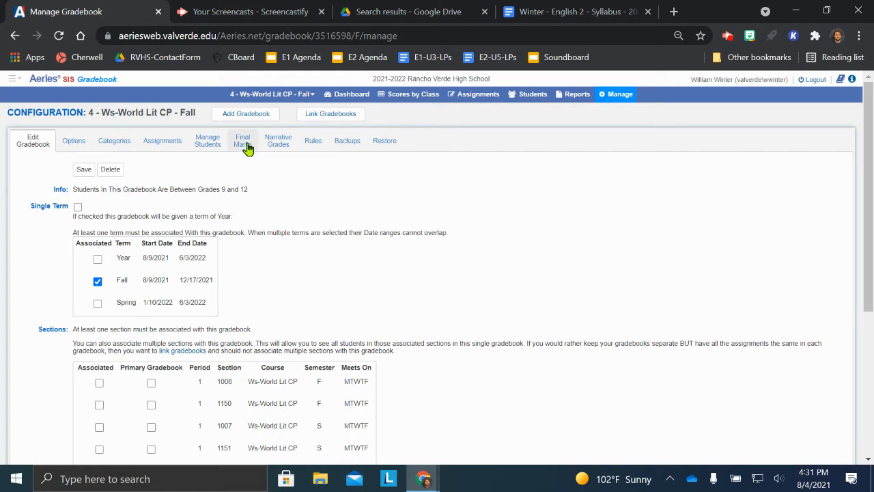
{"action": "left_click", "coordinate": [246, 145]}
Step: Set the period 4 low percentage for an A to 82.5 and for a B to 62.5, consulting the syllabus
{"action": "double_click", "coordinate": [421, 236]}
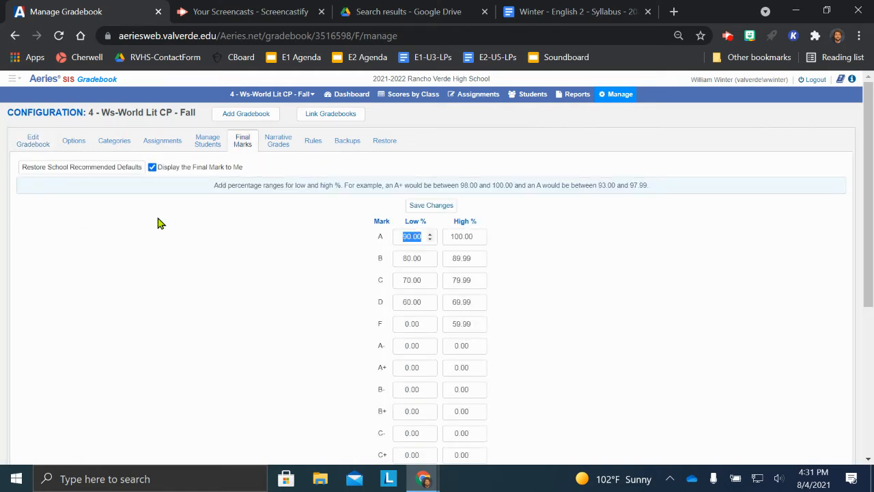
{"action": "type", "text": "82.5"}
{"action": "left_click_drag", "start_coordinate": [423, 259], "coordinate": [226, 263]}
{"action": "left_click", "coordinate": [497, 10]}
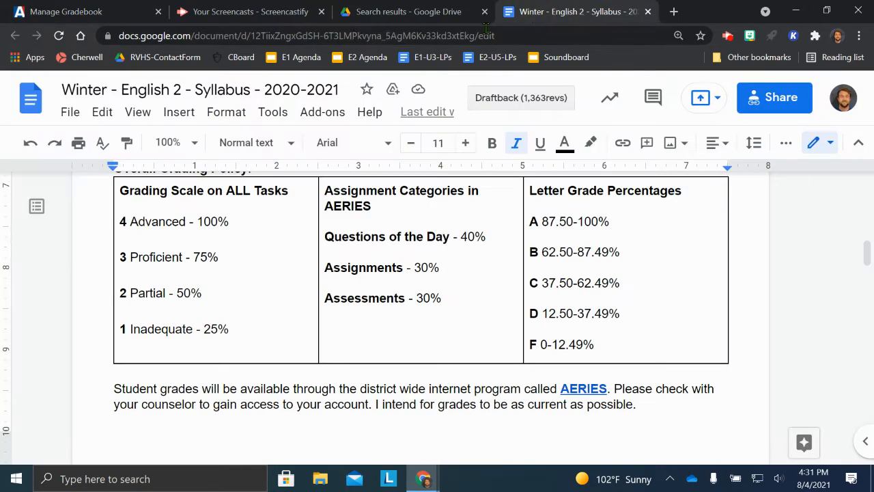
{"action": "left_click", "coordinate": [83, 13]}
{"action": "type", "text": "62.5"}
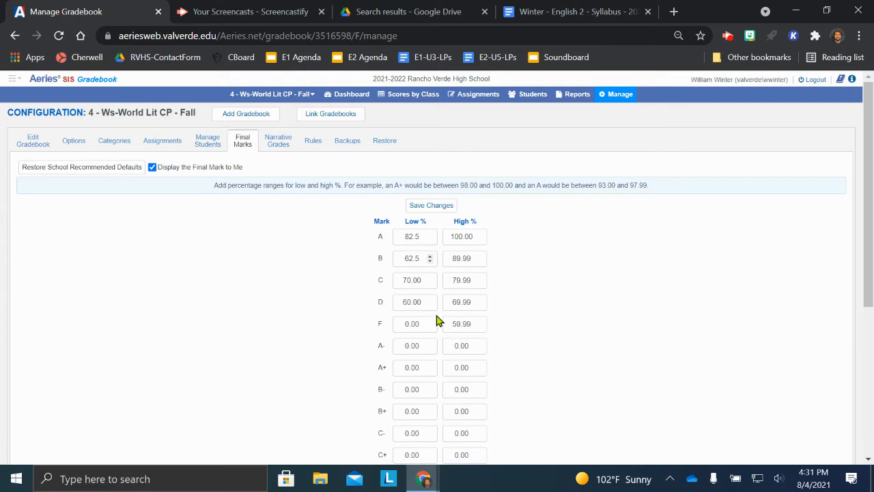
Step: Set the period 4 low percentage for a C to 37.5 and for a D to 12.5, following the syllabus
{"action": "left_click_drag", "start_coordinate": [425, 280], "coordinate": [245, 268]}
{"action": "left_click", "coordinate": [582, 11]}
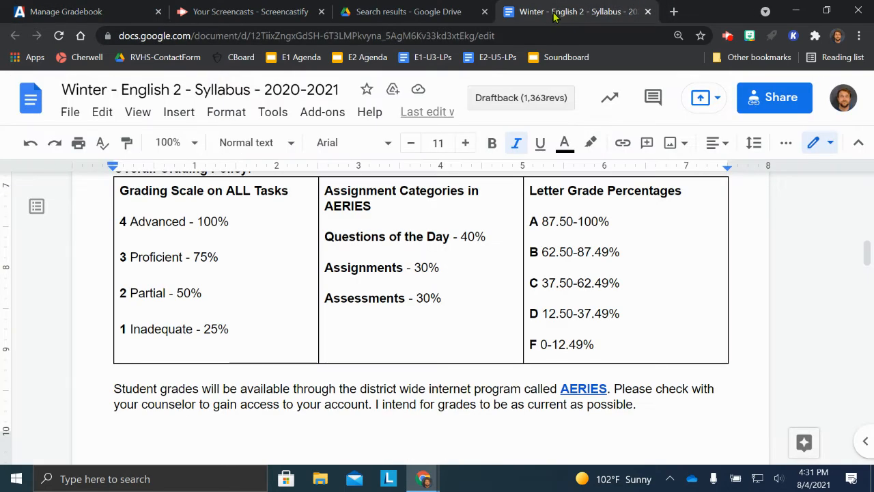
{"action": "left_click", "coordinate": [71, 10]}
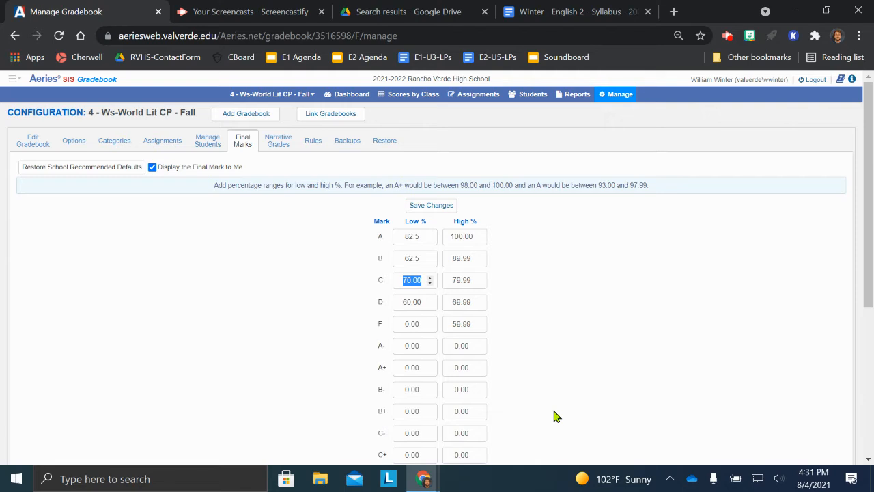
{"action": "type", "text": "37"}
{"action": "left_click", "coordinate": [581, 11]}
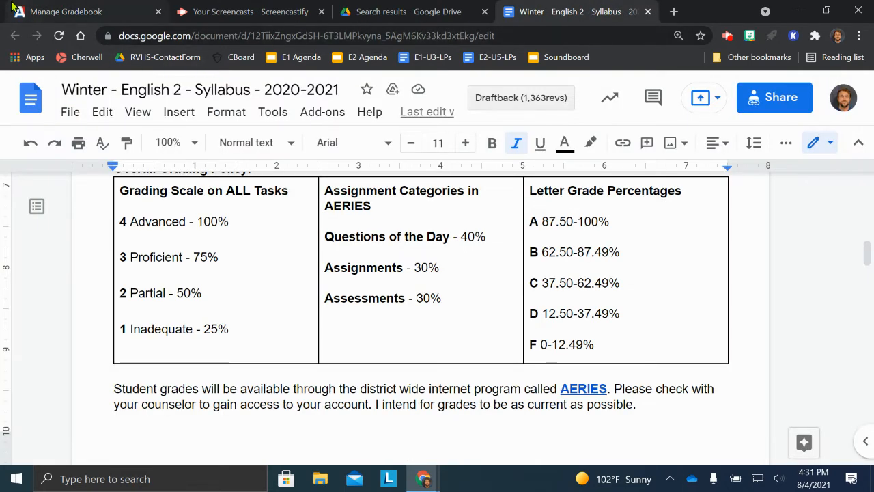
{"action": "left_click", "coordinate": [13, 10]}
{"action": "left_click_drag", "start_coordinate": [422, 302], "coordinate": [229, 307]}
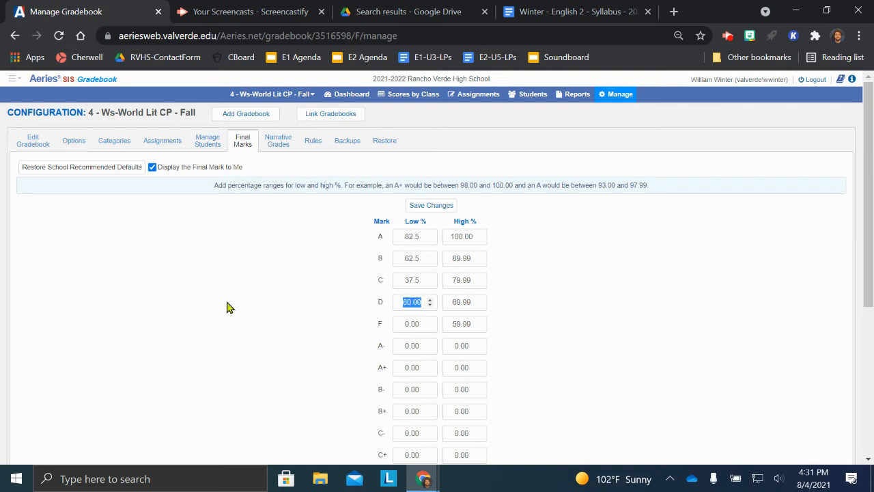
{"action": "type", "text": "12.5"}
Step: Set the period 4 high percentage for an F to 12.49 and for a D to 37.49
{"action": "left_click_drag", "start_coordinate": [451, 324], "coordinate": [529, 325]}
{"action": "type", "text": "12.49"}
{"action": "left_click", "coordinate": [445, 303]}
{"action": "left_click_drag", "start_coordinate": [445, 304], "coordinate": [527, 305]}
{"action": "type", "text": "37"}
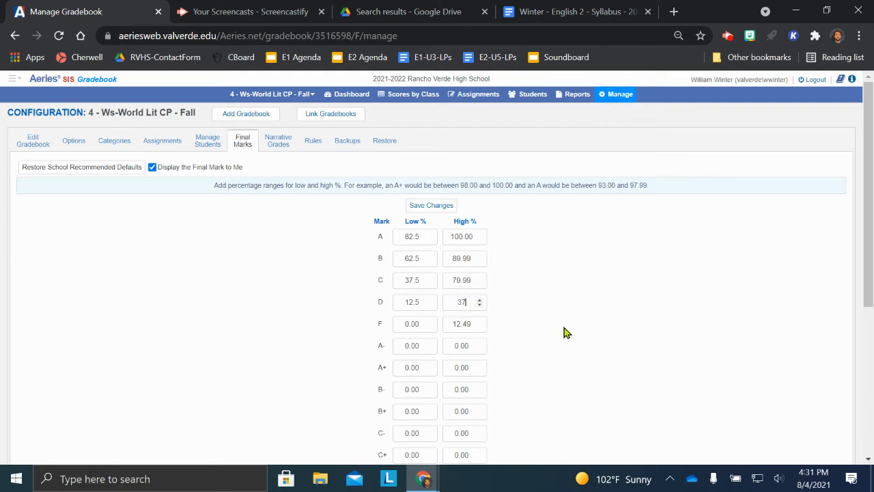
{"action": "type", "text": ".49"}
Step: Set the high percentage for a C to 62.49 and for a B to 82.49, and save the period 4 final marks
{"action": "left_click", "coordinate": [452, 282]}
{"action": "left_click_drag", "start_coordinate": [452, 282], "coordinate": [560, 293]}
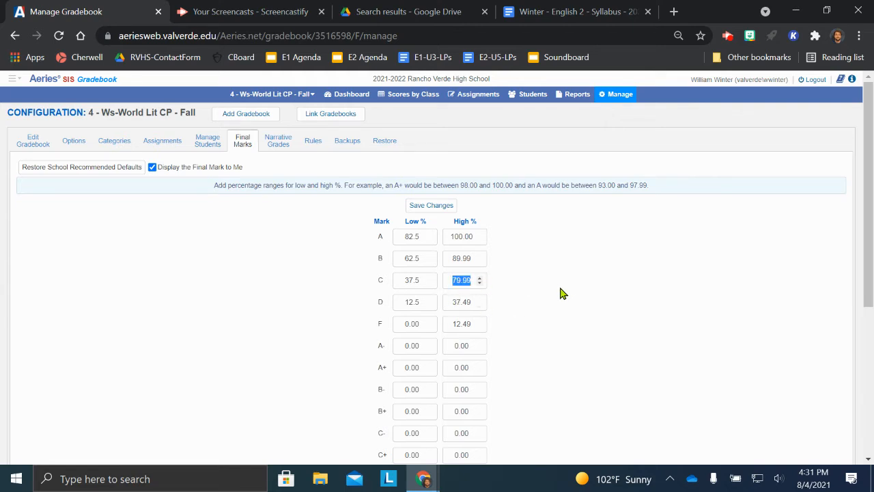
{"action": "type", "text": "62.49"}
{"action": "left_click_drag", "start_coordinate": [451, 258], "coordinate": [567, 276]}
{"action": "type", "text": "8"}
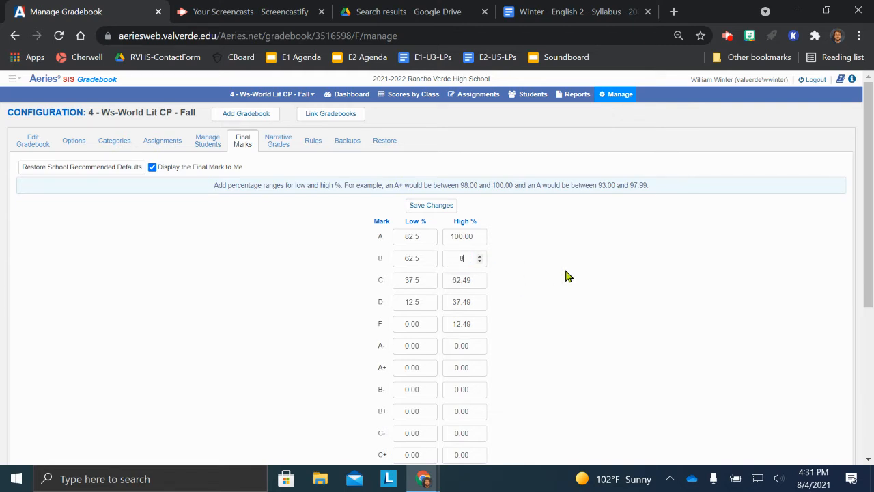
{"action": "type", "text": "2.49"}
{"action": "left_click", "coordinate": [433, 207]}
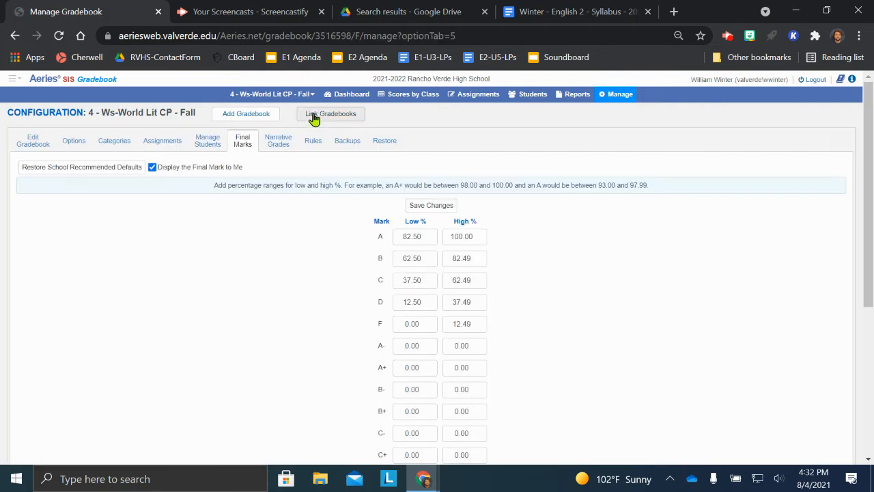
Step: Open the final marks configuration of the period 6 Ws-World Lit CP Fall gradebook
{"action": "left_click", "coordinate": [289, 93]}
{"action": "left_click", "coordinate": [261, 163]}
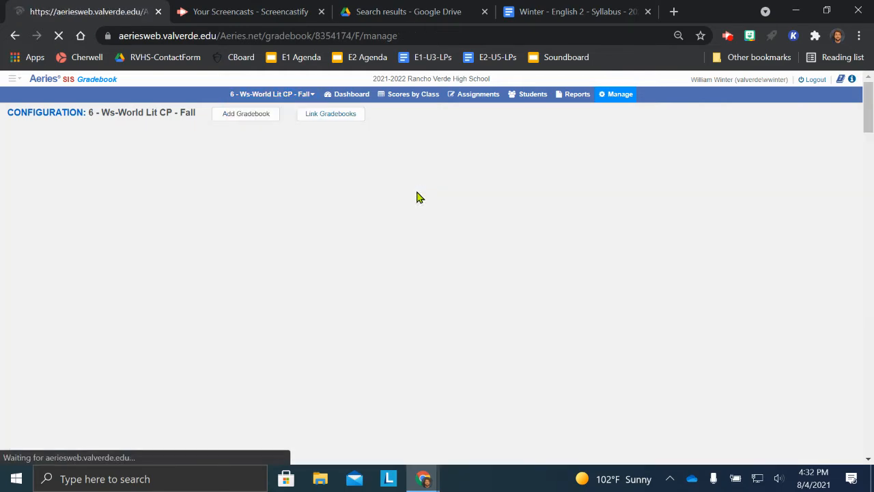
{"action": "left_click", "coordinate": [241, 141]}
Step: Set the period 6 low percentage for an A to 82.5 and for a B to 62.5
{"action": "double_click", "coordinate": [423, 237]}
{"action": "type", "text": "82.5"}
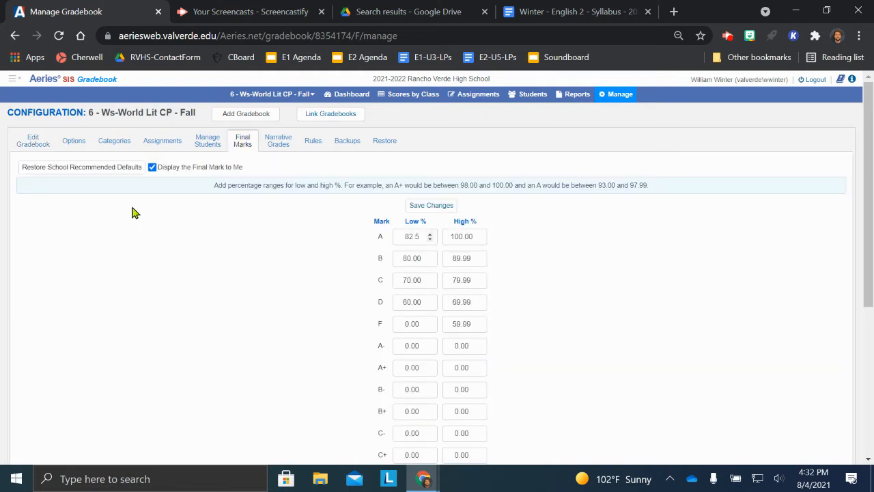
{"action": "double_click", "coordinate": [420, 258]}
{"action": "type", "text": "62.5"}
Step: Set the period 6 low percentage for a C to 37.5 and for a D to 12.5
{"action": "double_click", "coordinate": [424, 282]}
{"action": "type", "text": "37.5"}
{"action": "left_click", "coordinate": [408, 303]}
{"action": "double_click", "coordinate": [407, 303]}
{"action": "type", "text": "12"}
Step: Set the period 6 high percentage for an F to 12.49 and for a D to 37.49
{"action": "double_click", "coordinate": [454, 324]}
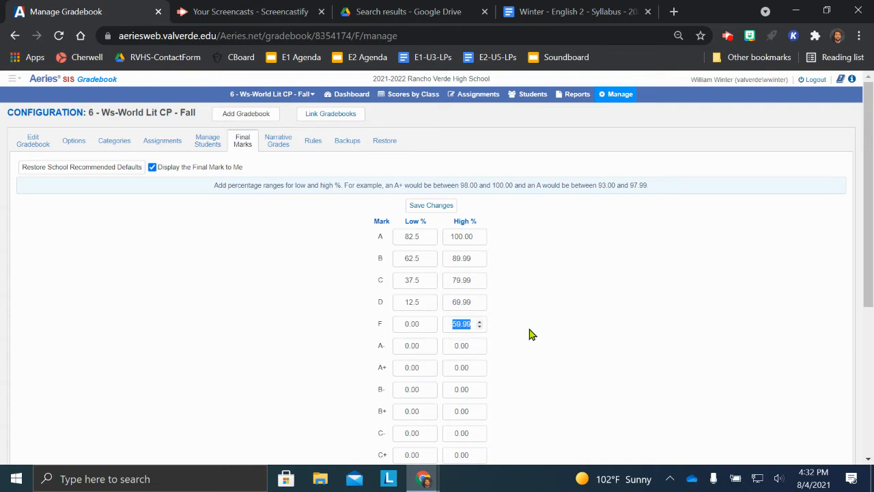
{"action": "type", "text": "12.49"}
{"action": "double_click", "coordinate": [449, 305]}
{"action": "type", "text": "27.49"}
{"action": "left_click", "coordinate": [456, 304]}
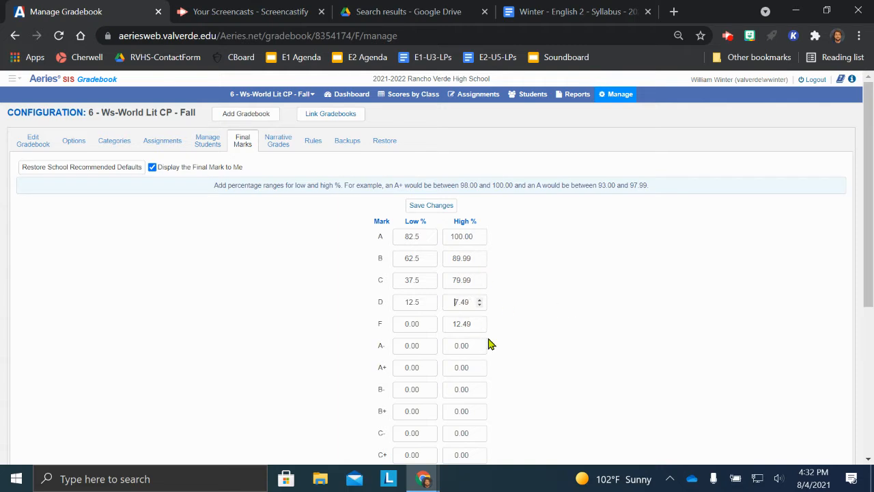
{"action": "key", "text": "BackSpace"}
{"action": "type", "text": "3"}
Step: Set the period 6 high percentage for a C to 62.49 and for a B to 82.49
{"action": "left_click_drag", "start_coordinate": [447, 280], "coordinate": [554, 295]}
{"action": "type", "text": "62.49"}
{"action": "left_click_drag", "start_coordinate": [453, 258], "coordinate": [599, 268]}
{"action": "type", "text": "82.49"}
{"action": "left_click", "coordinate": [599, 269]}
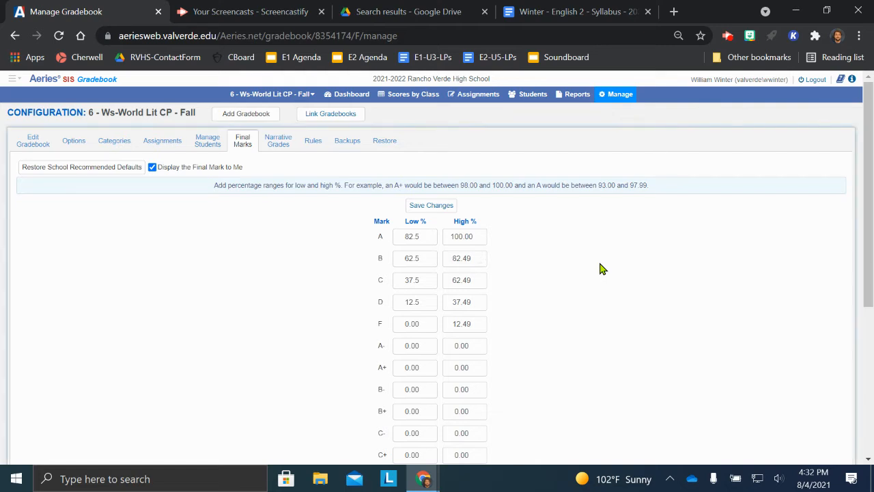
Step: Check the letter grade percentages in the syllabus and save the period 6 final mark ranges
{"action": "left_click", "coordinate": [579, 11]}
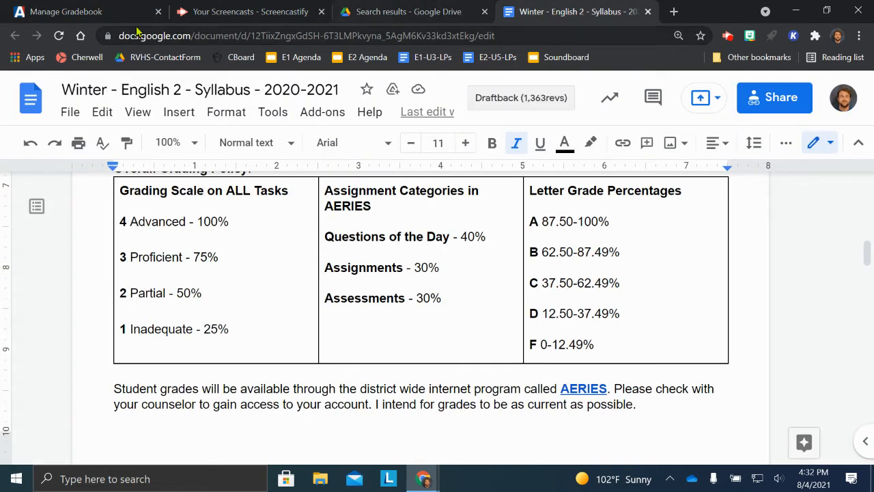
{"action": "left_click", "coordinate": [72, 10]}
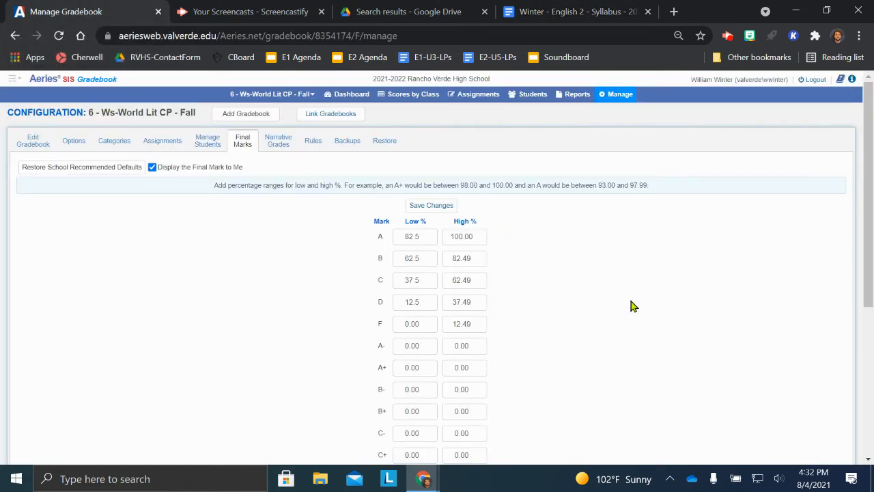
{"action": "left_click", "coordinate": [414, 205]}
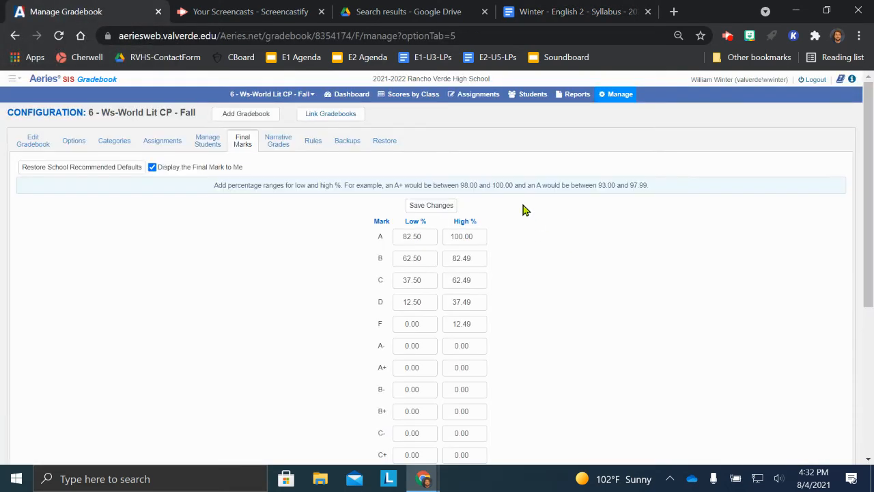
Step: Return to the Aeries home page and create a Google Classroom for the first period 1 Fall Ws-World Lit CP section
{"action": "left_click", "coordinate": [14, 80]}
{"action": "left_click", "coordinate": [44, 101]}
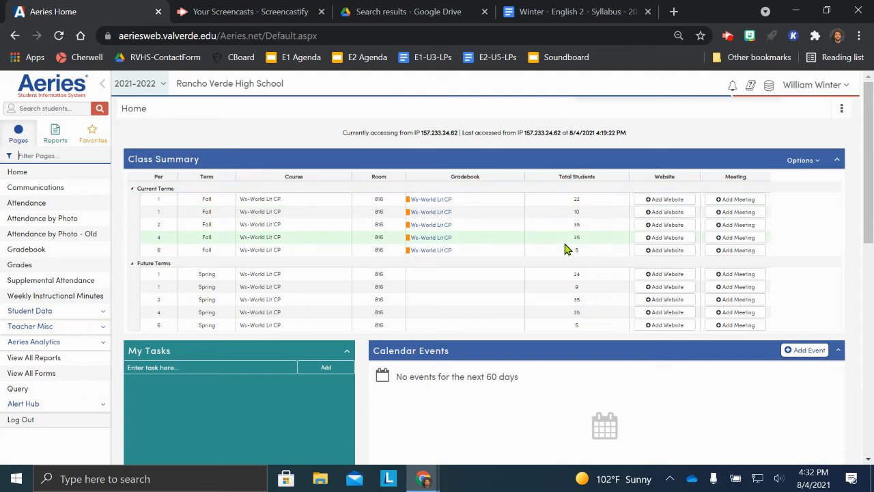
{"action": "left_click", "coordinate": [666, 200]}
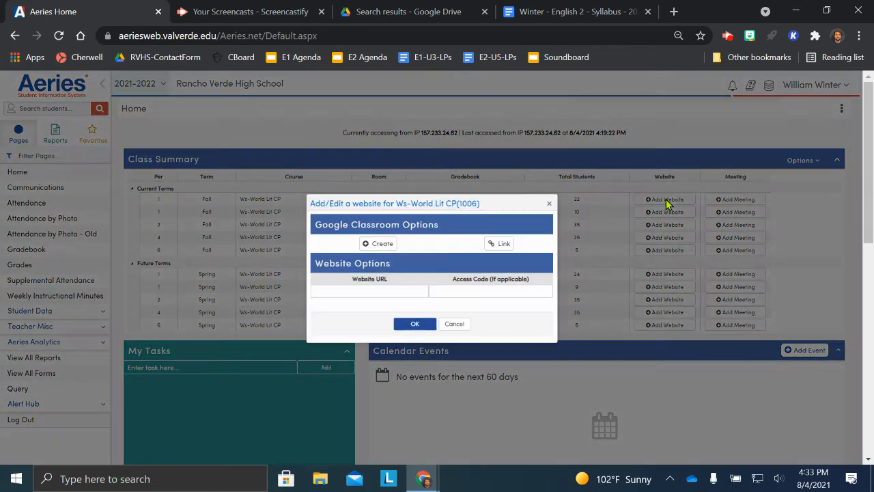
{"action": "left_click", "coordinate": [385, 245]}
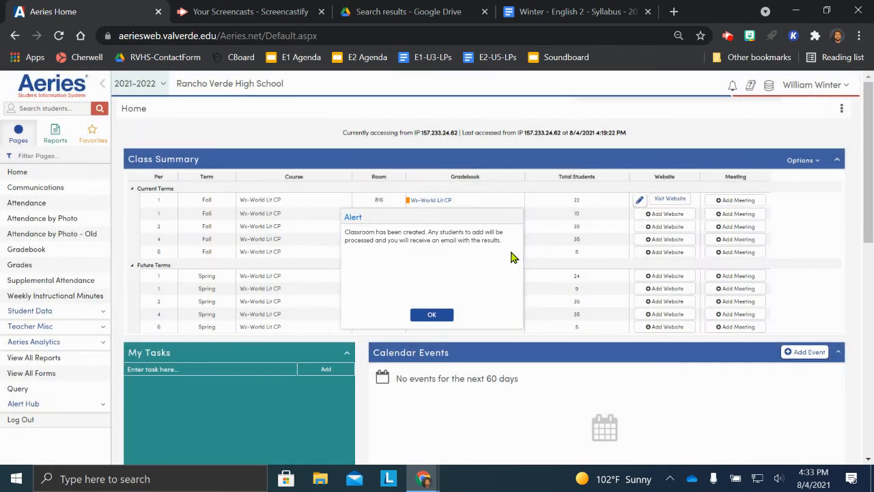
Step: Create a new Google Classroom for the second period 1 Fall Ws-World Lit CP section
{"action": "left_click", "coordinate": [448, 318]}
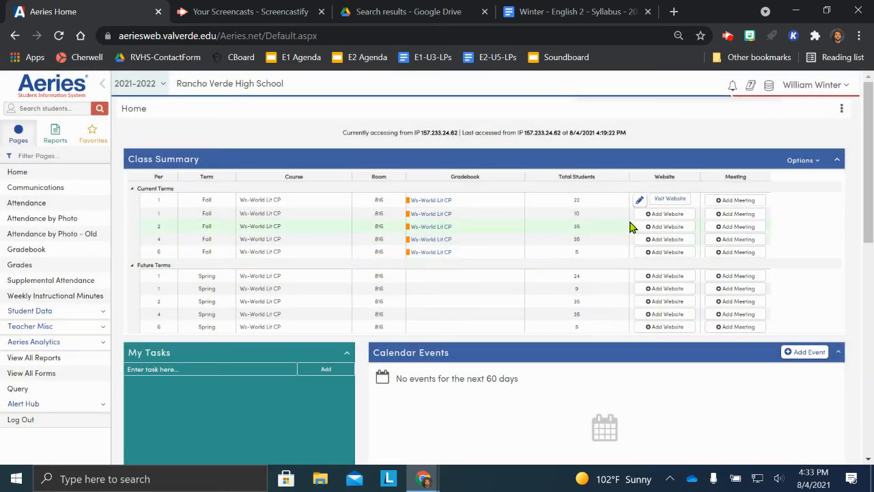
{"action": "left_click", "coordinate": [657, 214]}
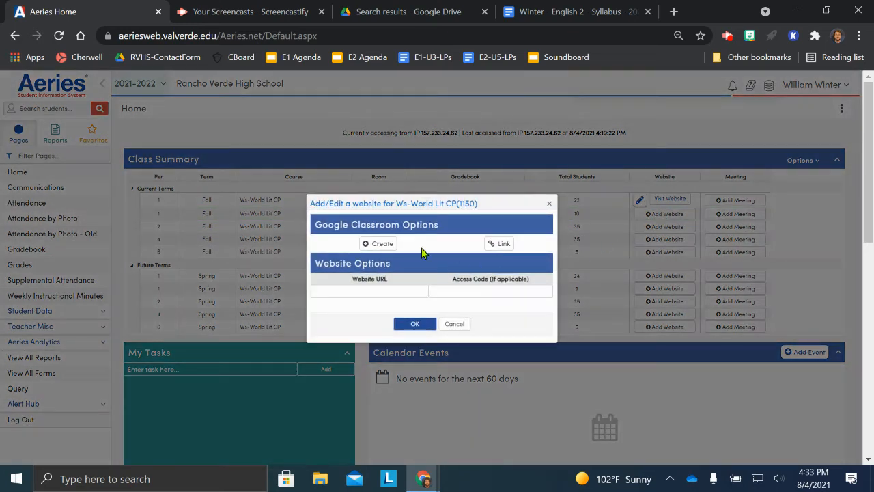
{"action": "left_click", "coordinate": [374, 245]}
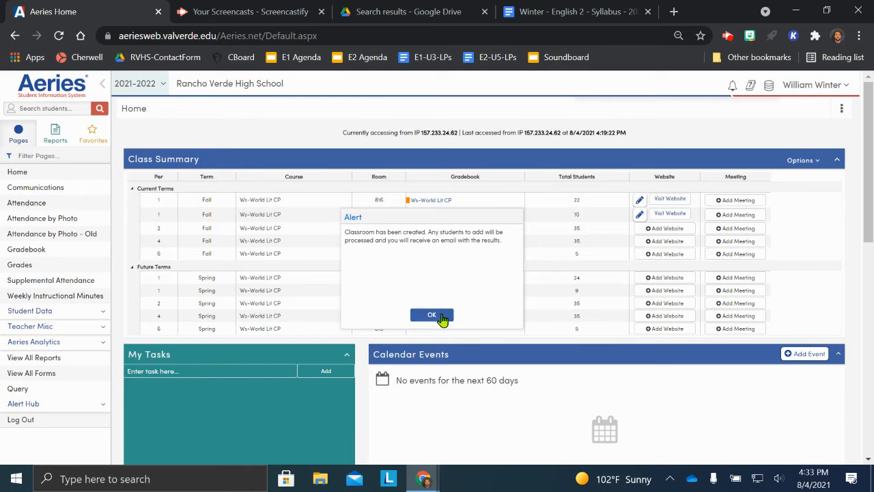
{"action": "left_click", "coordinate": [432, 315]}
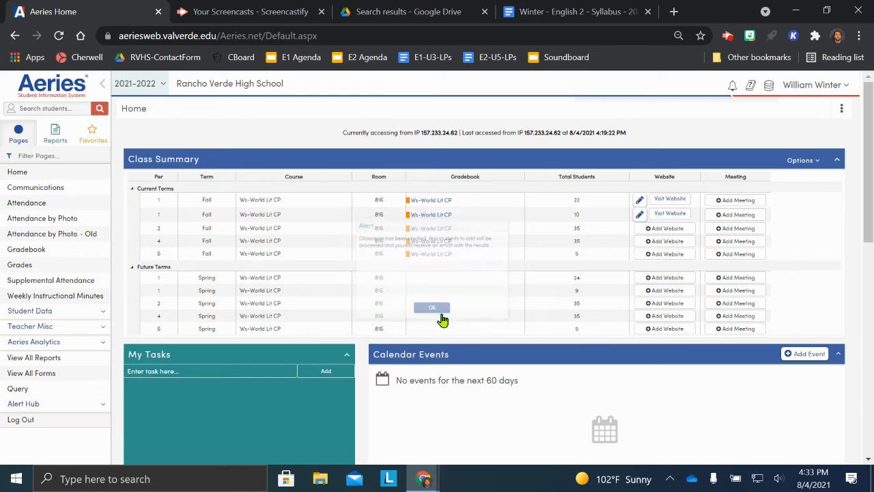
Step: Unlink the new Google Classroom from the second period 1 Fall section
{"action": "left_click", "coordinate": [639, 216]}
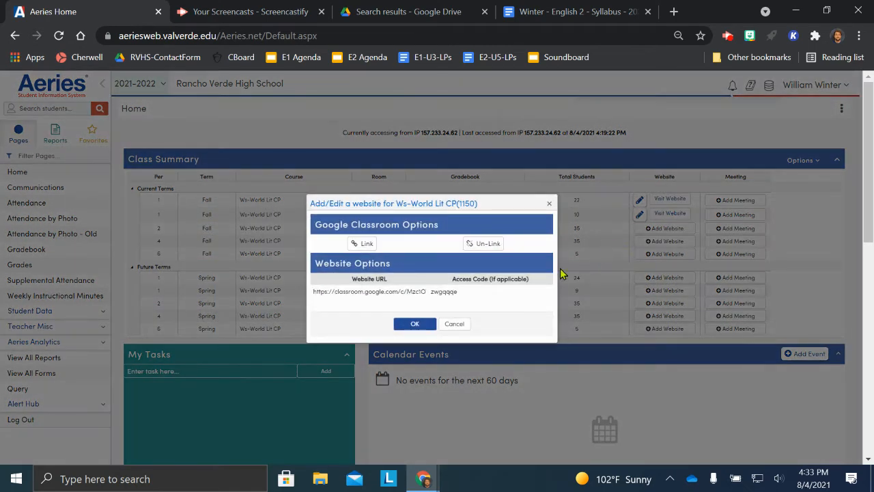
{"action": "left_click", "coordinate": [490, 243]}
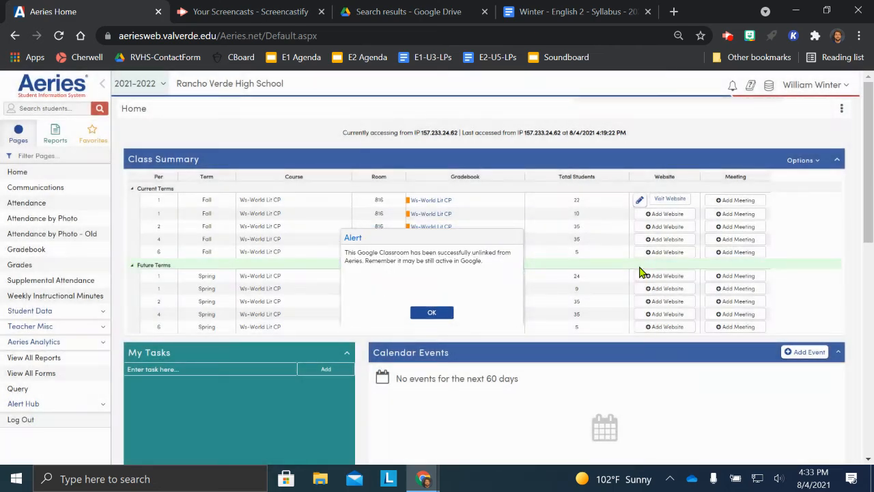
{"action": "left_click", "coordinate": [435, 313]}
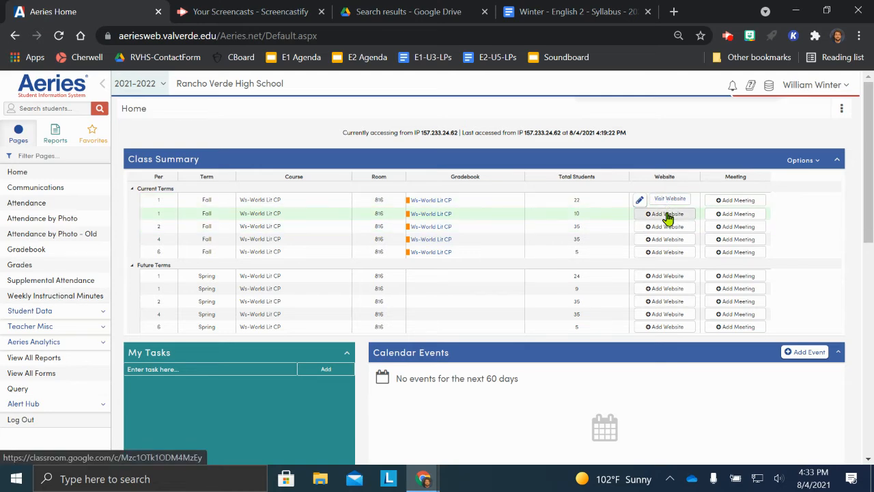
Step: Review the existing Google Classrooms available for linking to the second period 1 Fall section and check the first section's website options
{"action": "left_click", "coordinate": [666, 214]}
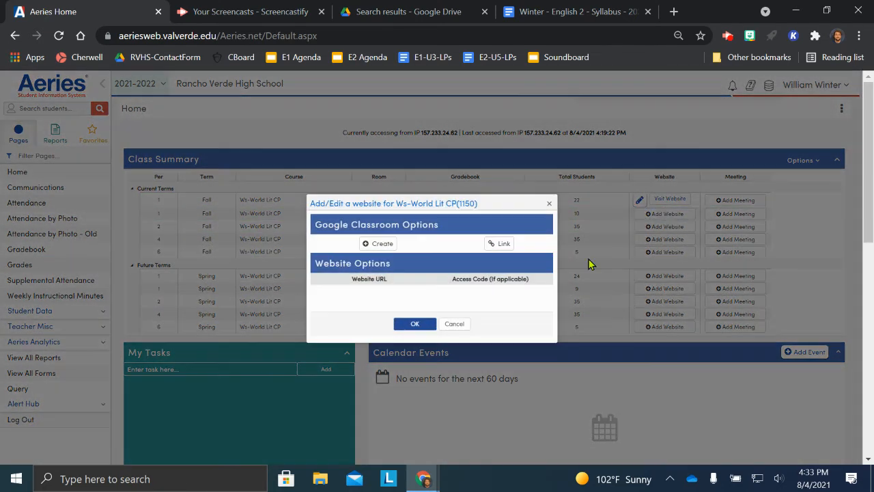
{"action": "left_click", "coordinate": [493, 246]}
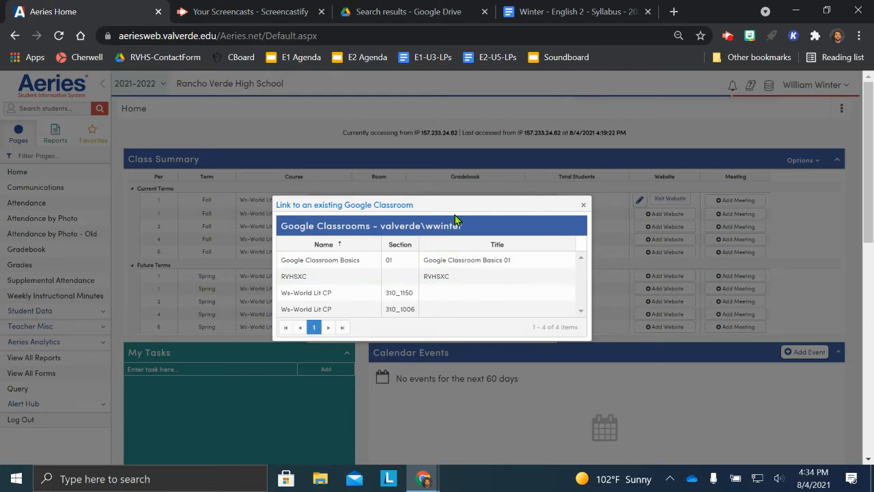
{"action": "left_click_drag", "start_coordinate": [458, 209], "coordinate": [494, 257]}
{"action": "scroll", "coordinate": [430, 277], "scroll_direction": "down", "scroll_amount": 1}
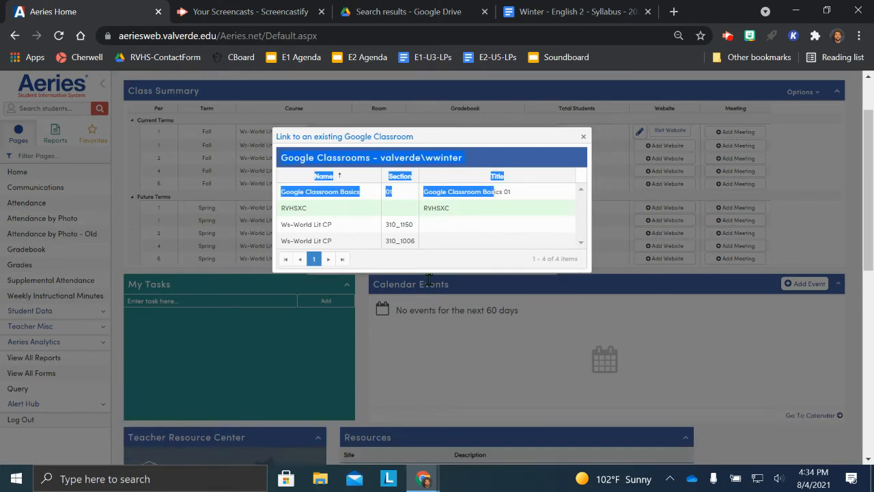
{"action": "scroll", "coordinate": [429, 280], "scroll_direction": "up", "scroll_amount": 1}
{"action": "left_click", "coordinate": [581, 204]}
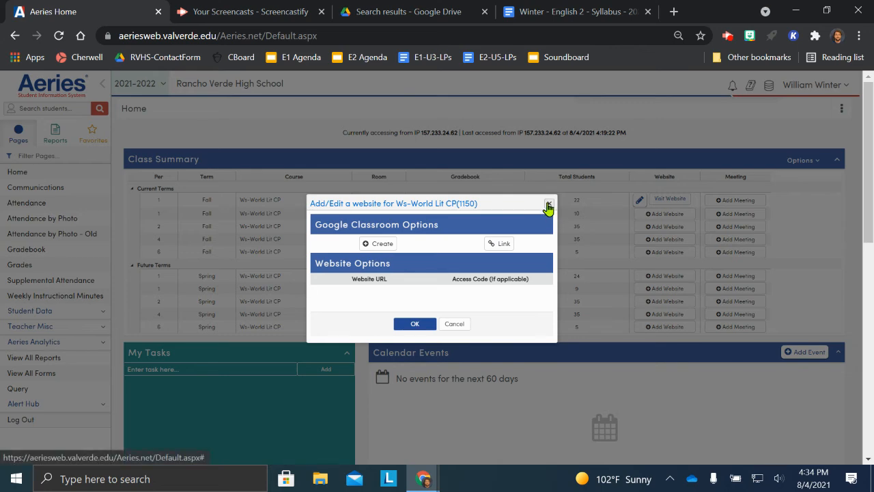
{"action": "left_click", "coordinate": [548, 206]}
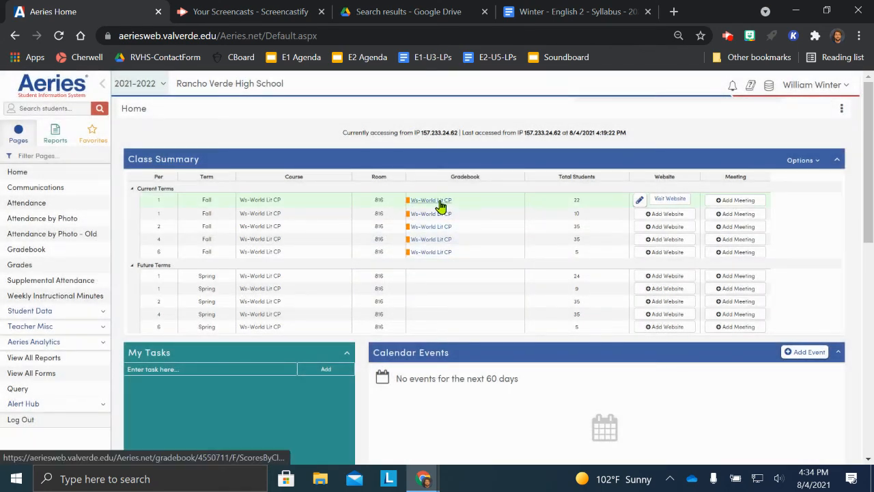
{"action": "left_click", "coordinate": [642, 204]}
{"action": "left_click", "coordinate": [549, 204]}
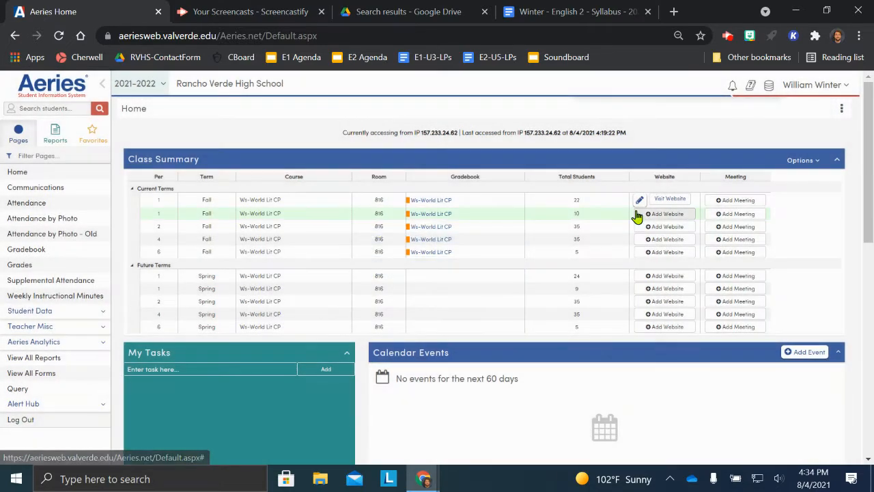
Step: Link the second period 1 Fall section to the existing Ws-World Lit CP Google Classroom with section 310_1006
{"action": "left_click", "coordinate": [653, 217]}
{"action": "left_click", "coordinate": [498, 247]}
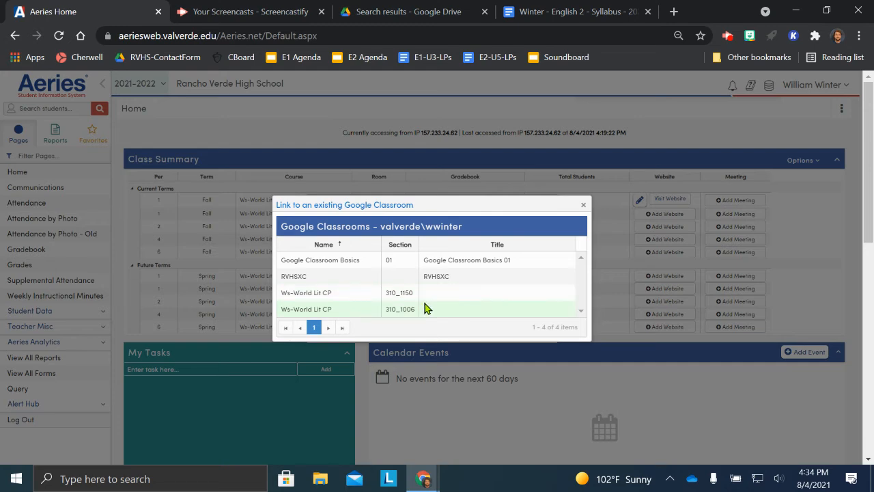
{"action": "left_click", "coordinate": [391, 311]}
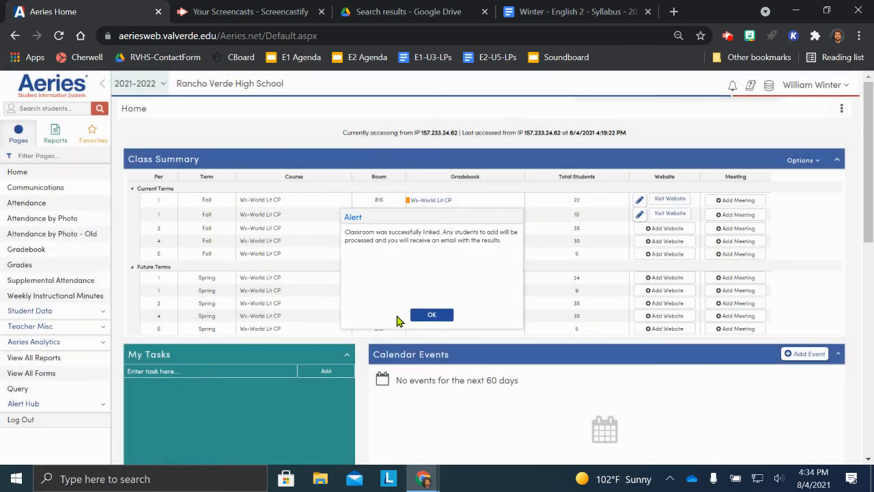
{"action": "left_click", "coordinate": [443, 318]}
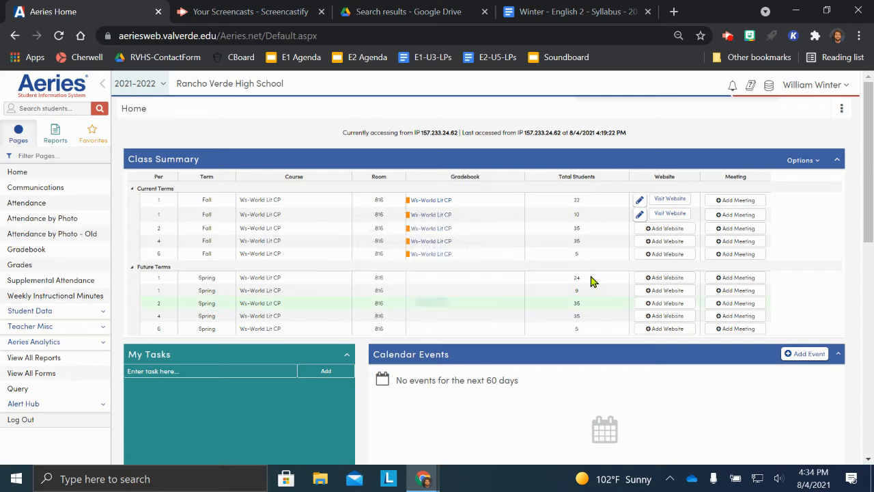
Step: Create a Google Classroom for the period 2 Fall Ws-World Lit CP section
{"action": "left_click", "coordinate": [656, 232]}
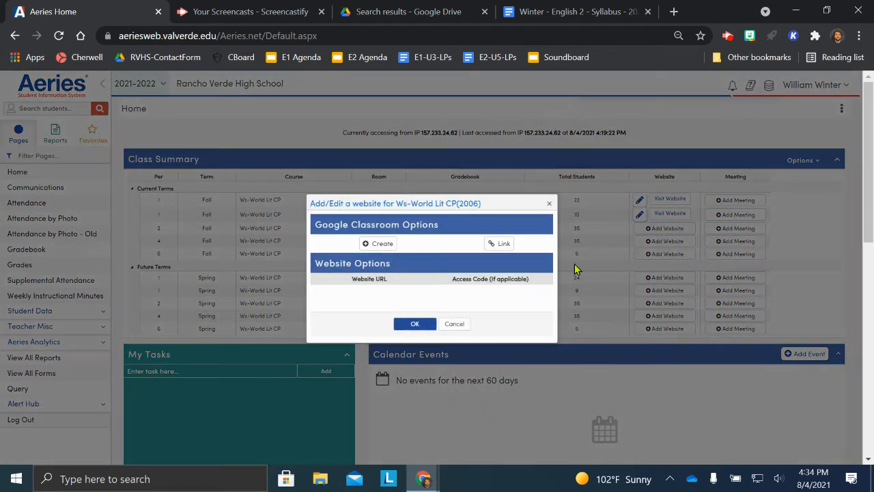
{"action": "left_click", "coordinate": [377, 243]}
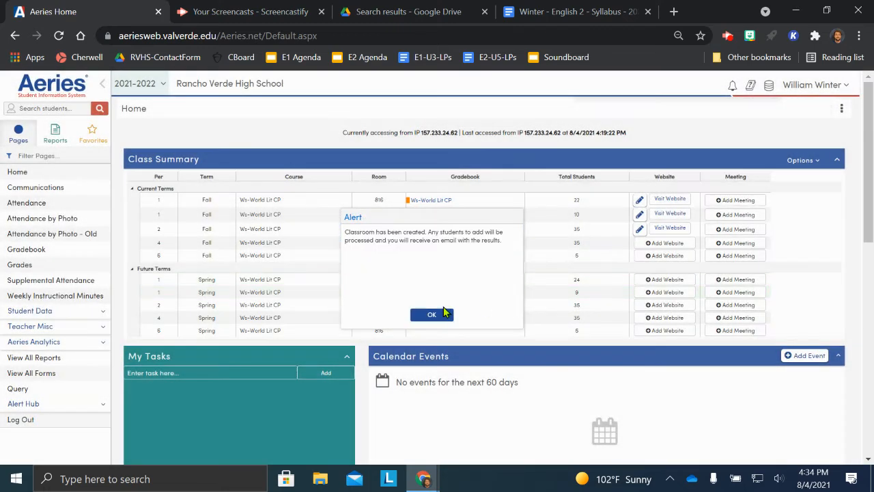
{"action": "left_click", "coordinate": [445, 315]}
Step: Create Google Classrooms for the period 4 and period 6 Fall Ws-World Lit CP sections
{"action": "left_click", "coordinate": [664, 243]}
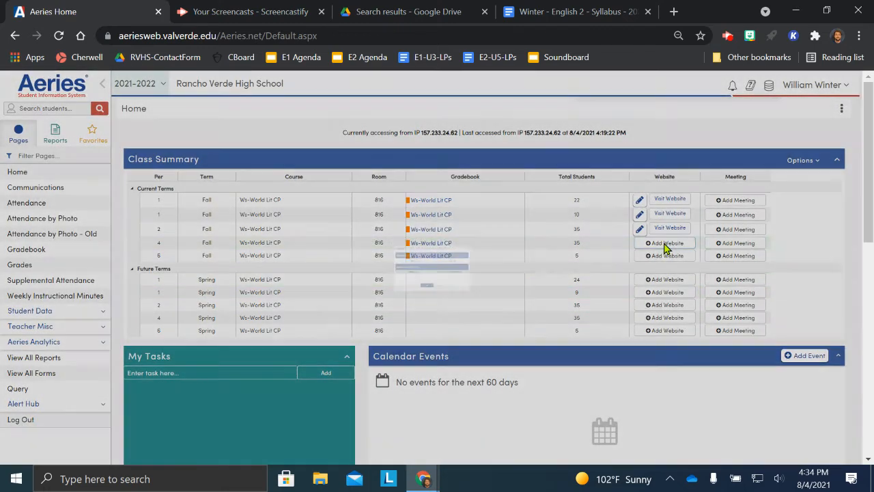
{"action": "left_click", "coordinate": [375, 244]}
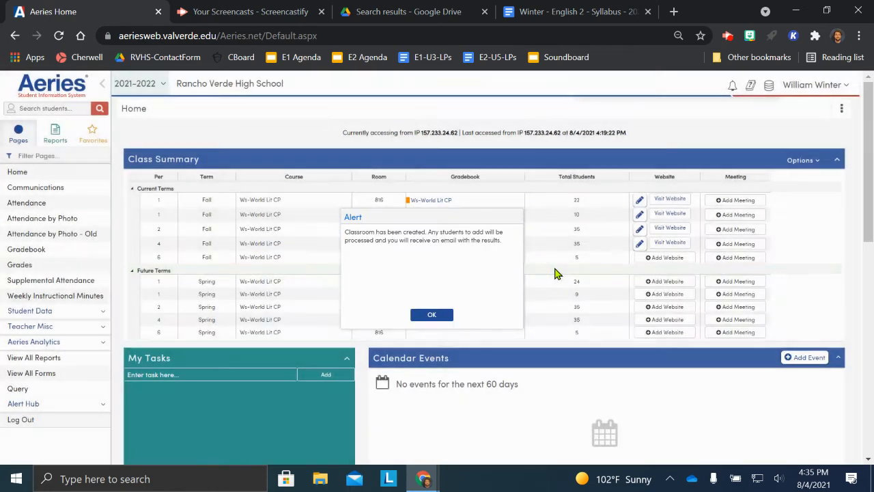
{"action": "left_click", "coordinate": [444, 316]}
{"action": "left_click", "coordinate": [656, 258]}
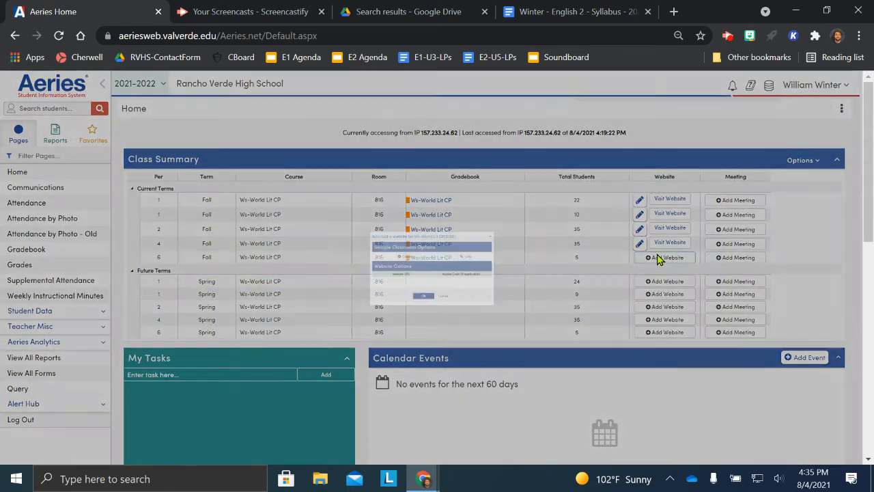
{"action": "left_click", "coordinate": [381, 243]}
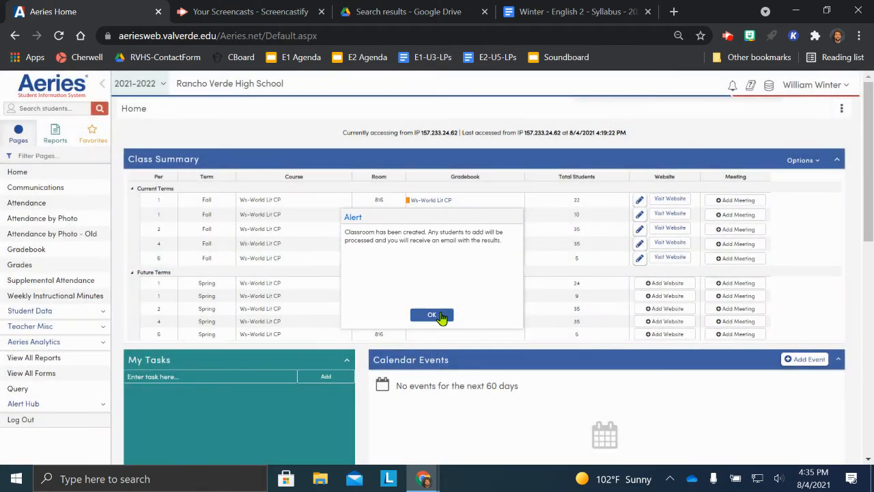
{"action": "left_click", "coordinate": [438, 315]}
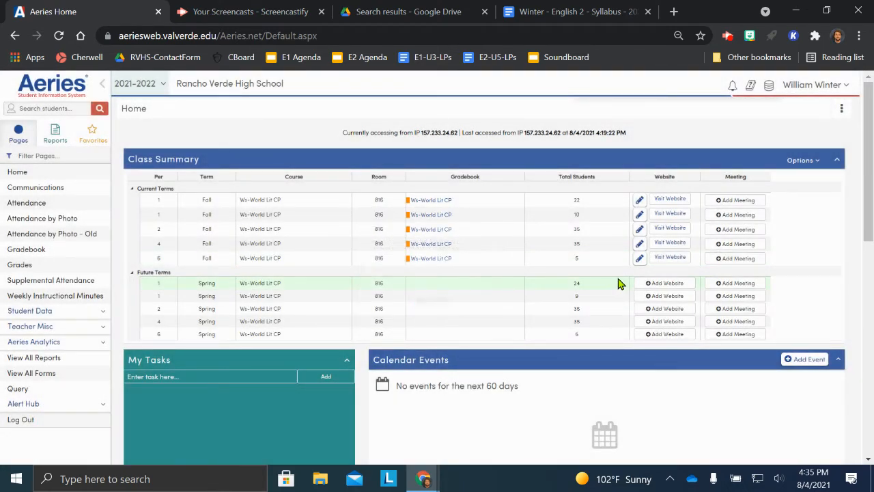
Step: Visit the first period 1 Fall section's Google Classroom and accept the invitation to teach Ws-World Lit CP 310_1006
{"action": "left_click", "coordinate": [670, 199]}
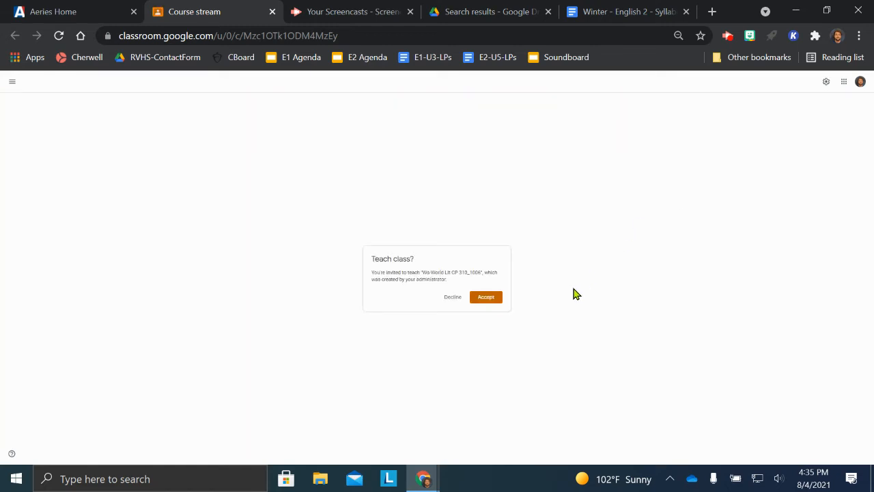
{"action": "left_click", "coordinate": [489, 298]}
{"action": "left_click", "coordinate": [477, 291]}
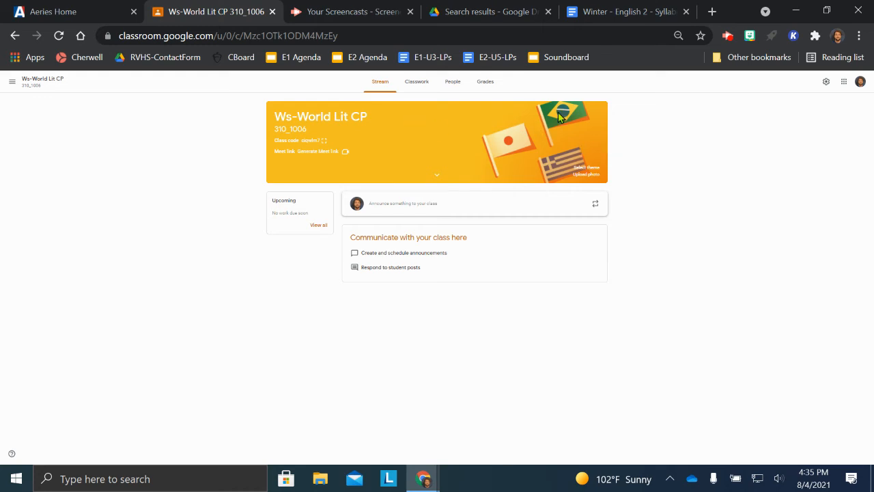
Step: Look through the class's student roster, grades and classwork, and return to the stream
{"action": "left_click", "coordinate": [451, 84]}
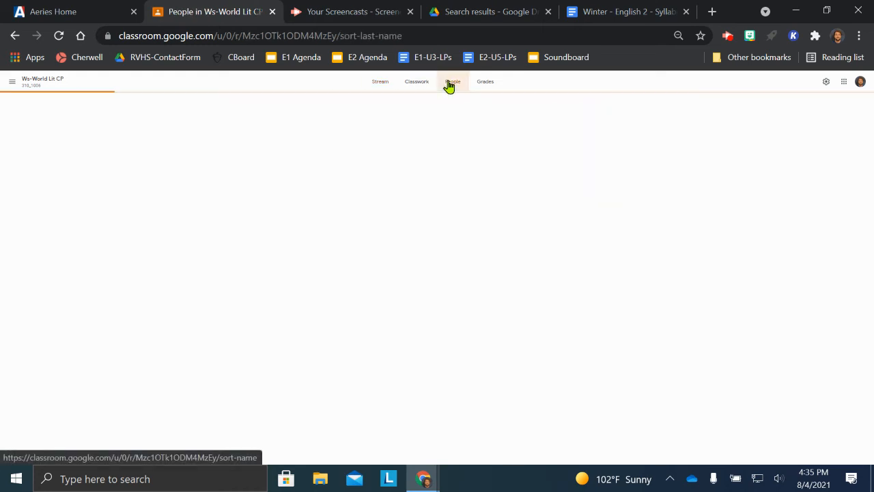
{"action": "scroll", "coordinate": [441, 229], "scroll_direction": "down", "scroll_amount": 10}
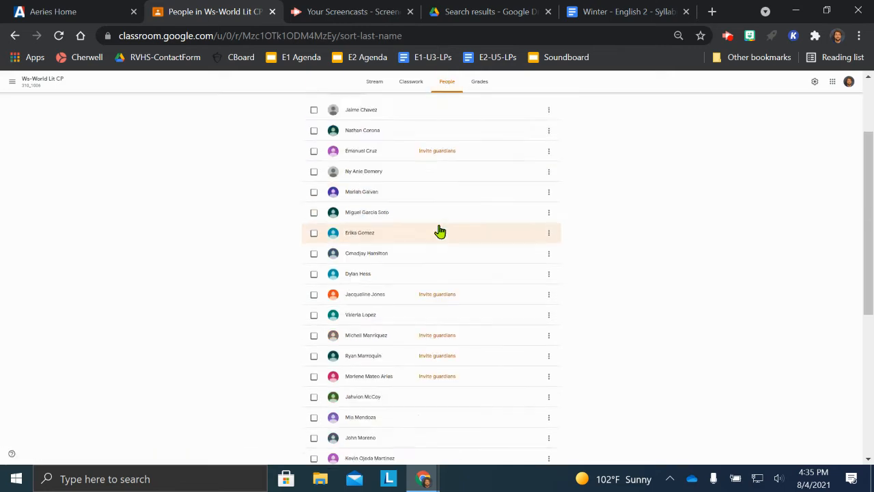
{"action": "scroll", "coordinate": [439, 231], "scroll_direction": "up", "scroll_amount": 10}
{"action": "left_click", "coordinate": [486, 82]}
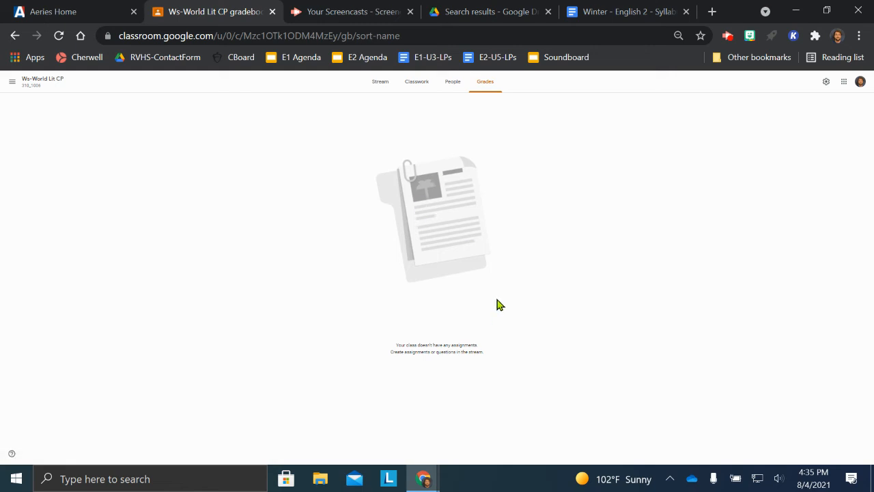
{"action": "left_click", "coordinate": [416, 81]}
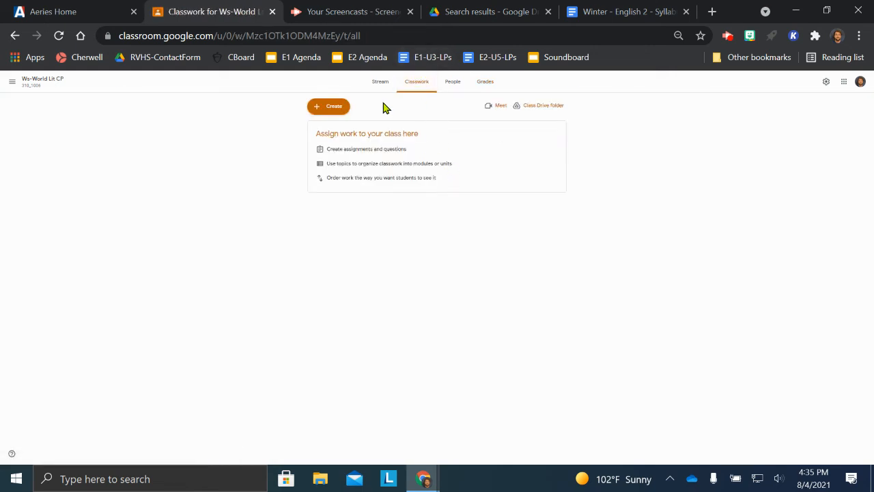
{"action": "left_click", "coordinate": [382, 85]}
Step: In the class settings, set the overall grade calculation to Weighted by category and show the overall grade to students
{"action": "left_click", "coordinate": [826, 82]}
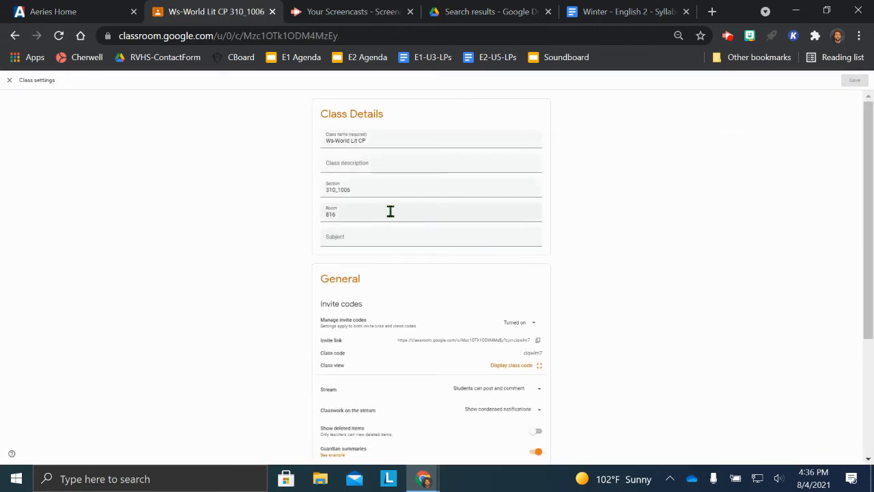
{"action": "scroll", "coordinate": [410, 212], "scroll_direction": "down", "scroll_amount": 3}
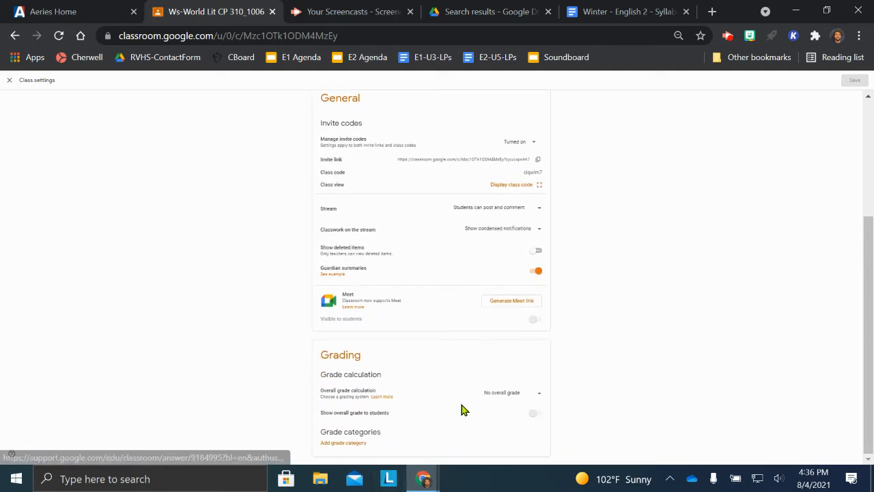
{"action": "left_click", "coordinate": [513, 392]}
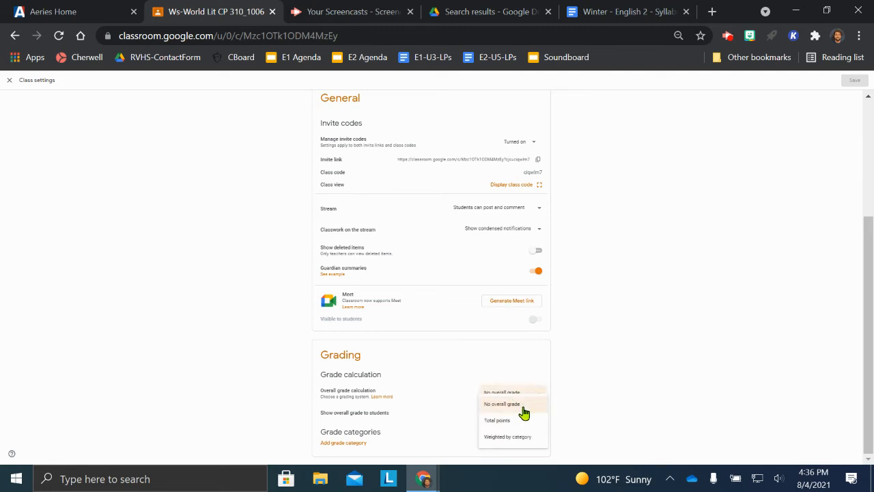
{"action": "left_click", "coordinate": [510, 437]}
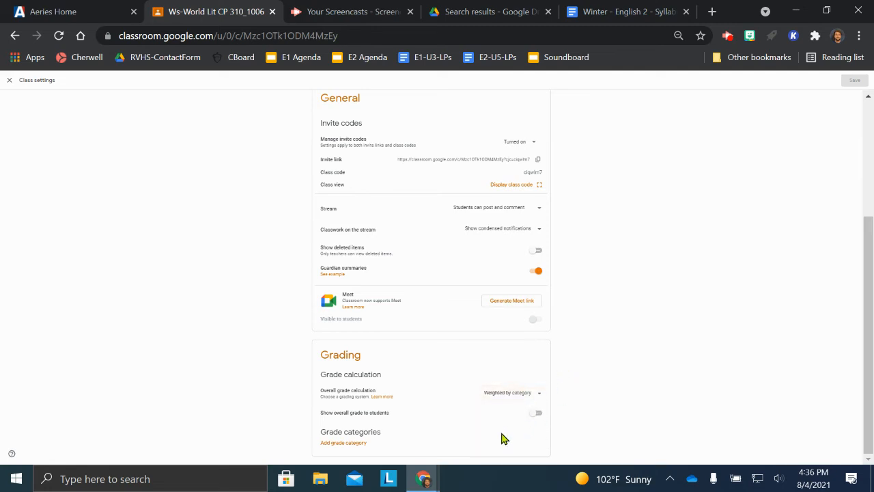
{"action": "left_click", "coordinate": [534, 414]}
Step: Add a Questions of the Day grade category weighted at 40% to the class's grading settings
{"action": "left_click", "coordinate": [343, 443]}
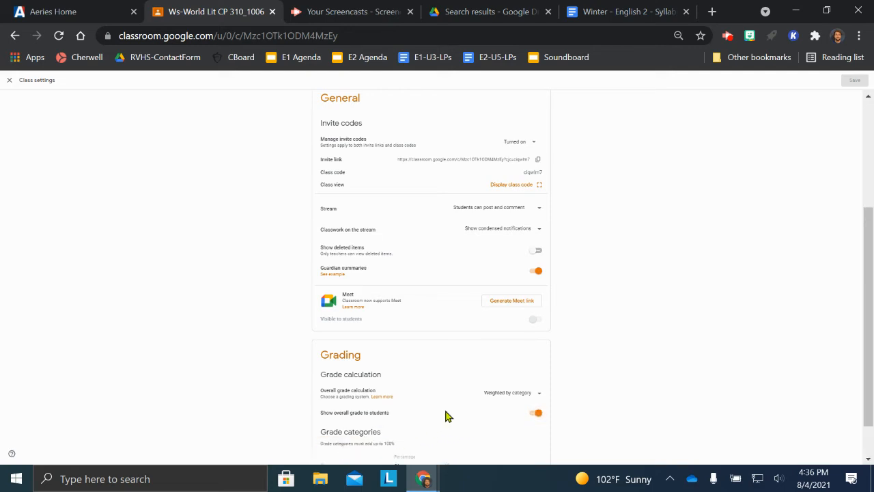
{"action": "left_click", "coordinate": [347, 416]}
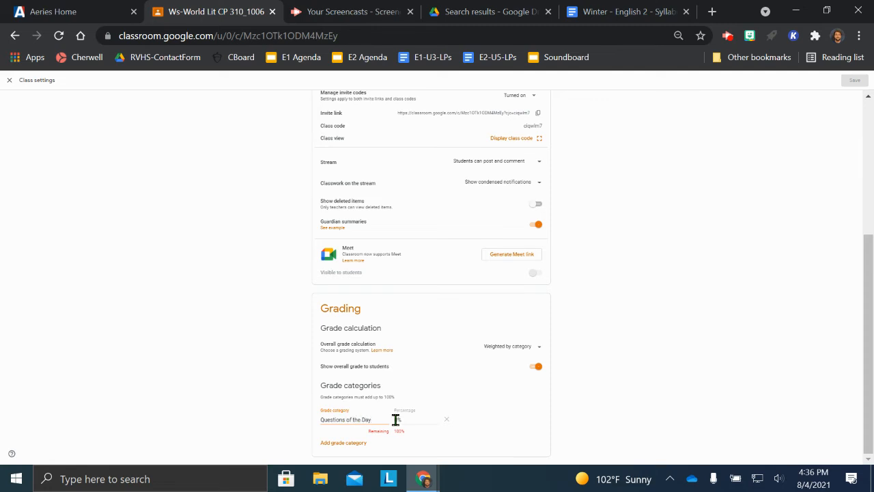
{"action": "left_click", "coordinate": [418, 416]}
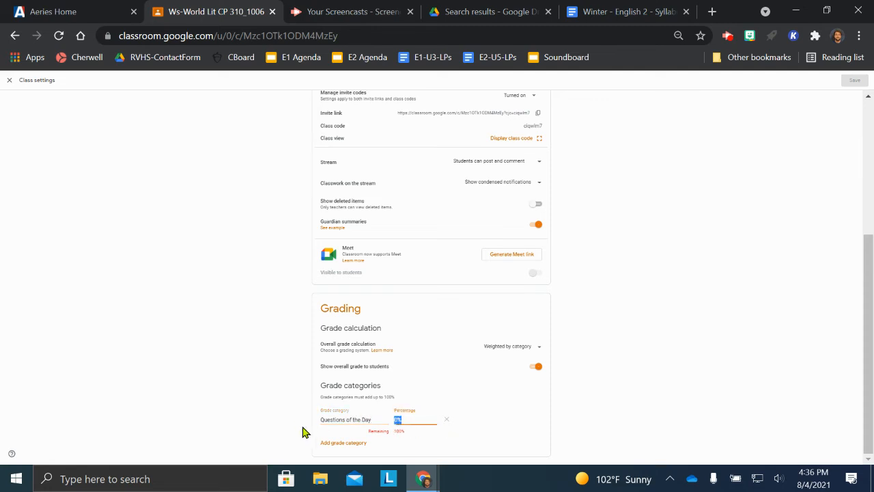
{"action": "type", "text": "40"}
Step: Add an Assignments grade category weighted at 30%
{"action": "left_click", "coordinate": [350, 450]}
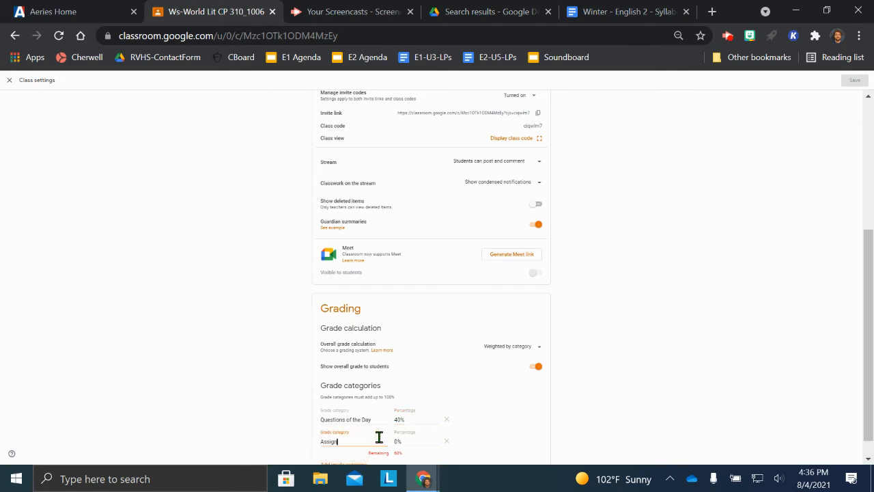
{"action": "type", "text": "Assignments"}
{"action": "left_click", "coordinate": [417, 442]}
{"action": "type", "text": "30"}
{"action": "scroll", "coordinate": [399, 381], "scroll_direction": "down", "scroll_amount": 1}
Step: Add an Assessments grade category weighted at 30% and save the class settings
{"action": "left_click", "coordinate": [344, 445]}
{"action": "left_click", "coordinate": [345, 440]}
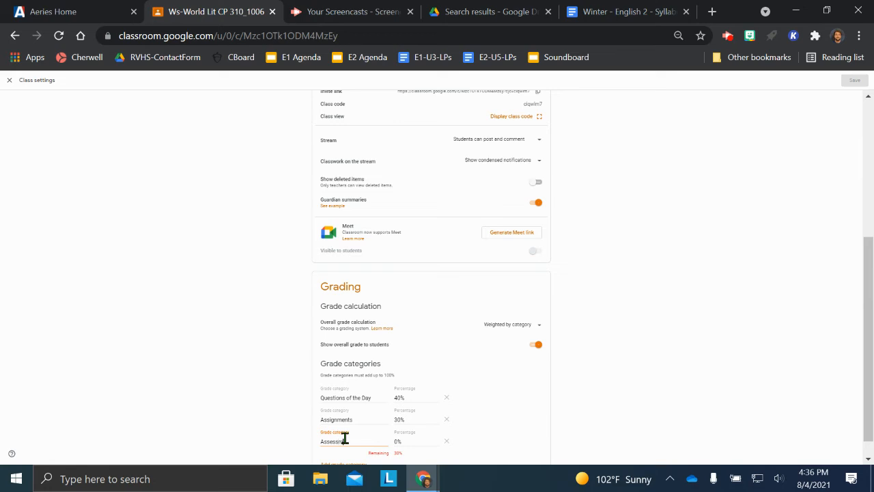
{"action": "left_click_drag", "start_coordinate": [414, 441], "coordinate": [370, 442]}
{"action": "type", "text": "30"}
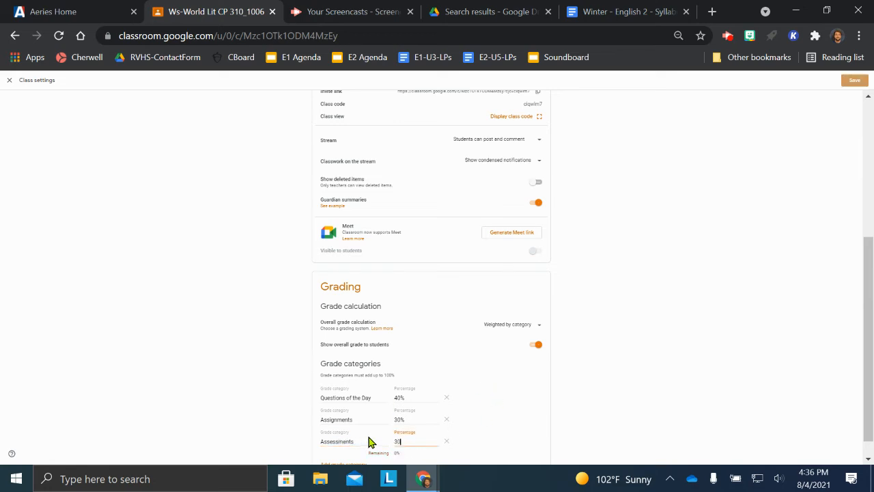
{"action": "left_click", "coordinate": [550, 442]}
{"action": "scroll", "coordinate": [468, 405], "scroll_direction": "down", "scroll_amount": 1}
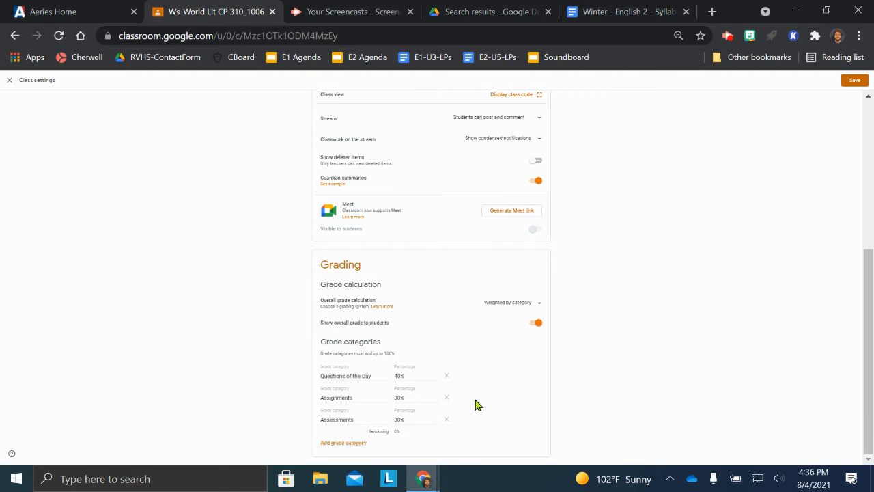
{"action": "scroll", "coordinate": [506, 389], "scroll_direction": "up", "scroll_amount": 5}
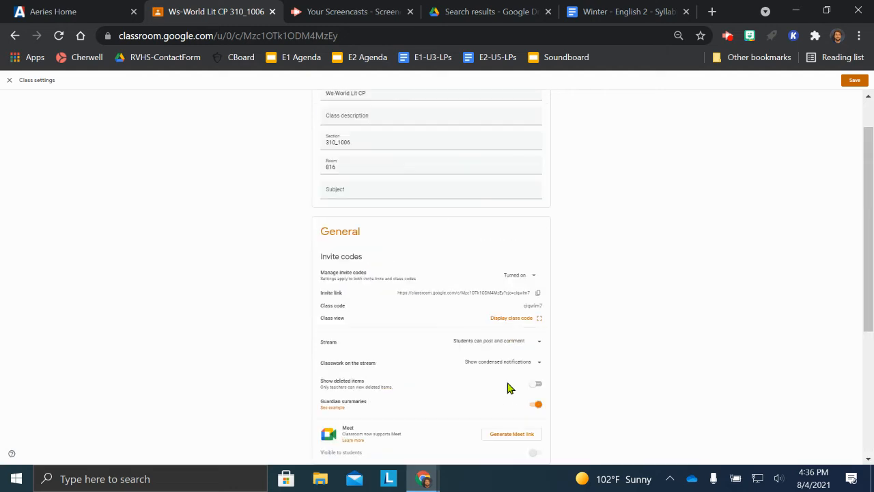
{"action": "left_click", "coordinate": [851, 81]}
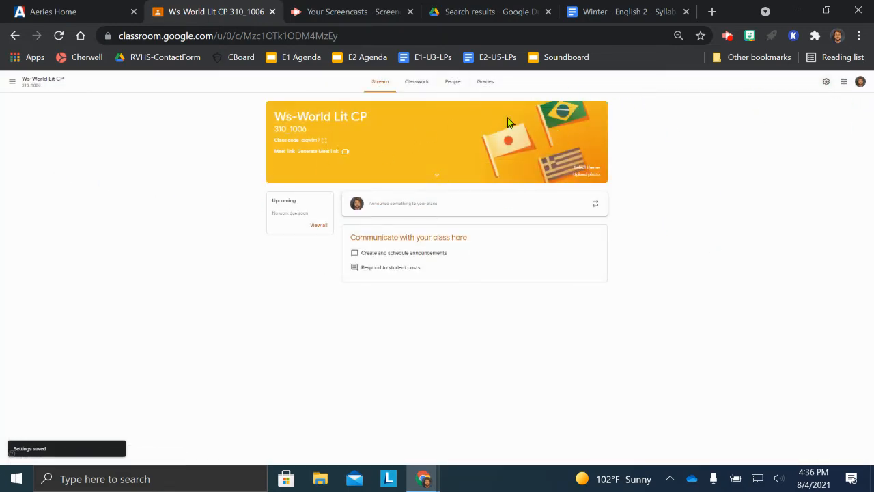
Step: Rename the class by putting "Period 1 - " before Ws-World Lit CP and the teacher's name after it, and save
{"action": "left_click", "coordinate": [828, 83]}
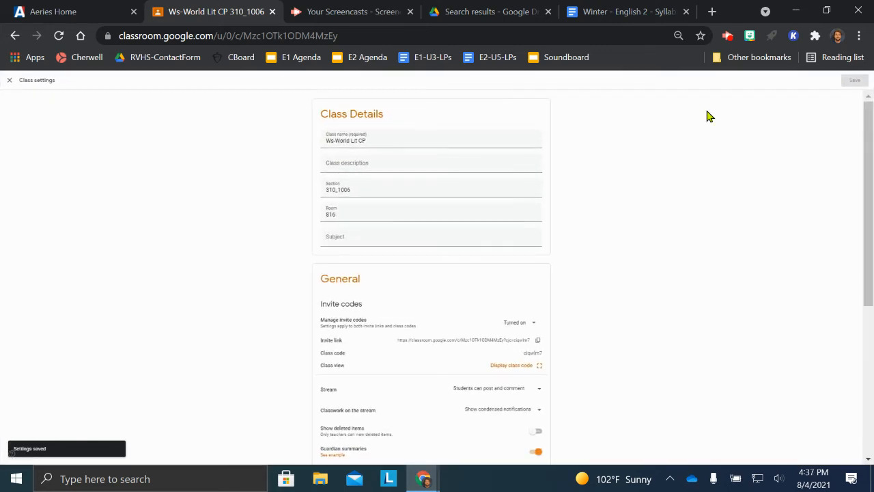
{"action": "left_click", "coordinate": [326, 141]}
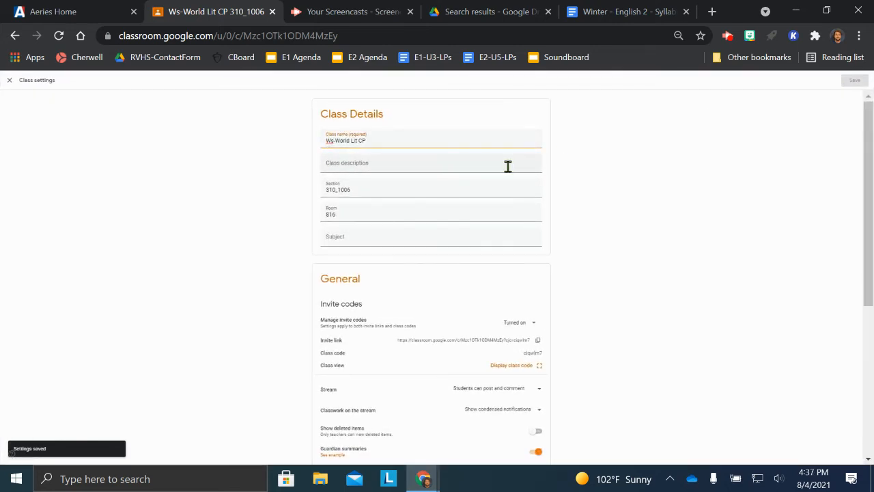
{"action": "type", "text": "Period 1 "}
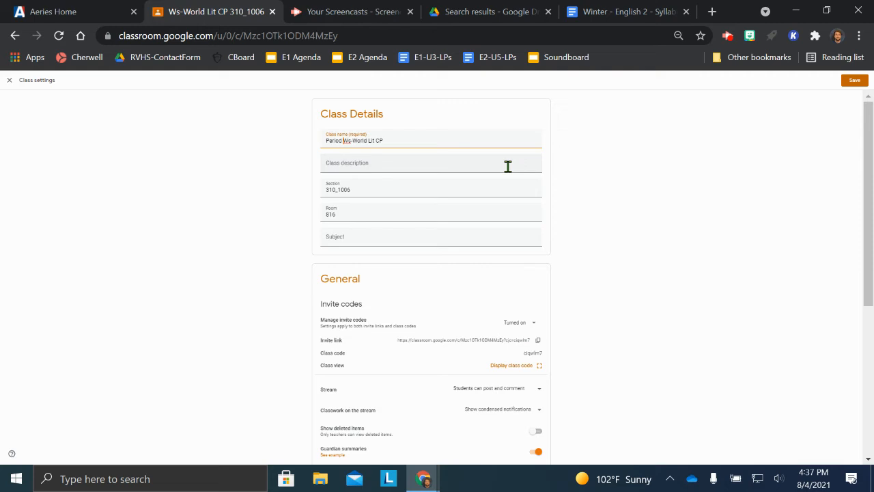
{"action": "type", "text": "-"}
{"action": "left_click", "coordinate": [441, 139]}
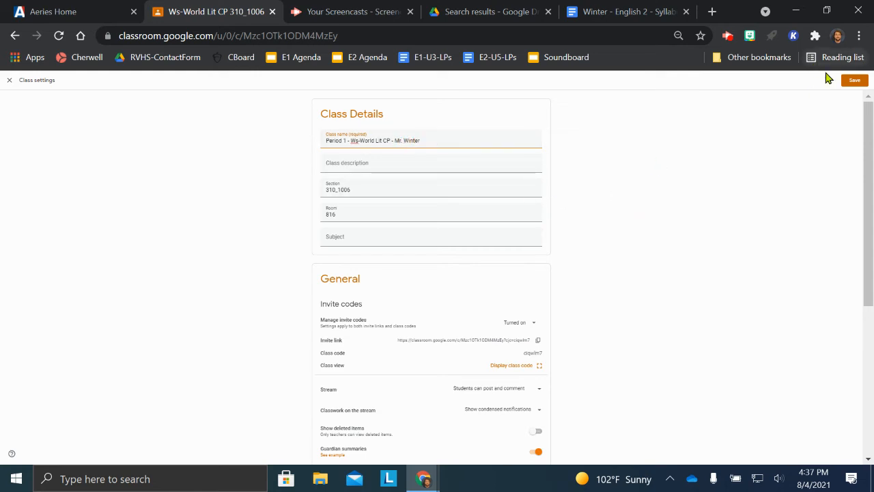
{"action": "left_click", "coordinate": [852, 80]}
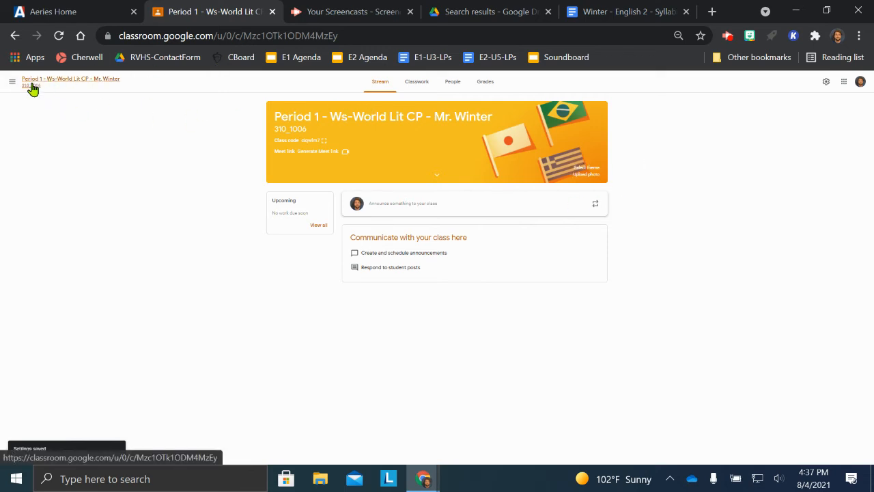
Step: Switch to Aeries, visit the period 2 Fall section's Google Classroom, and accept the invitation to teach it
{"action": "left_click", "coordinate": [38, 11]}
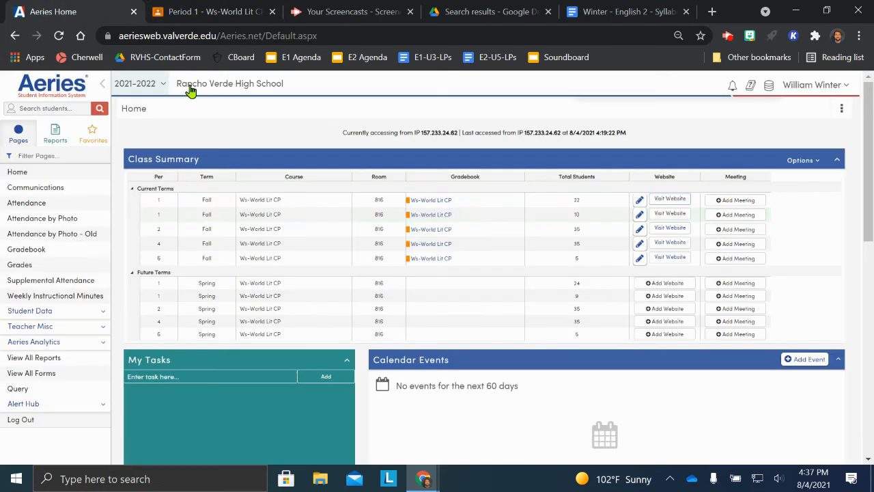
{"action": "left_click", "coordinate": [672, 238]}
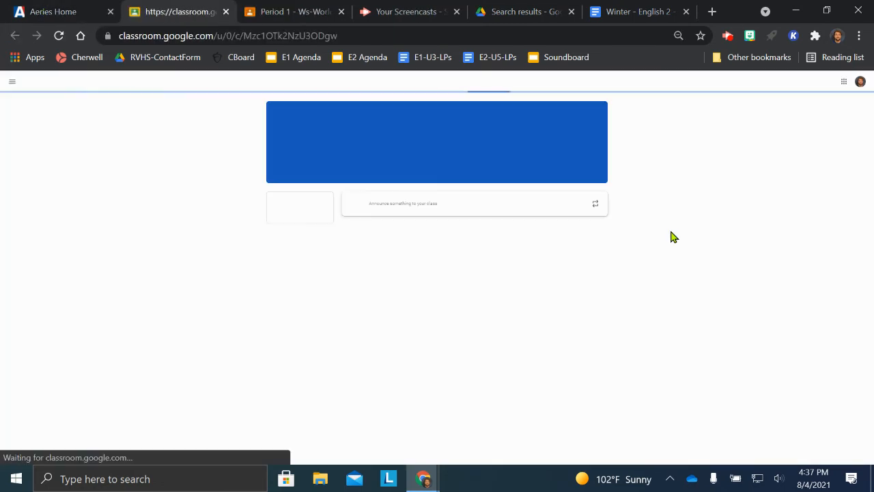
{"action": "left_click", "coordinate": [486, 297]}
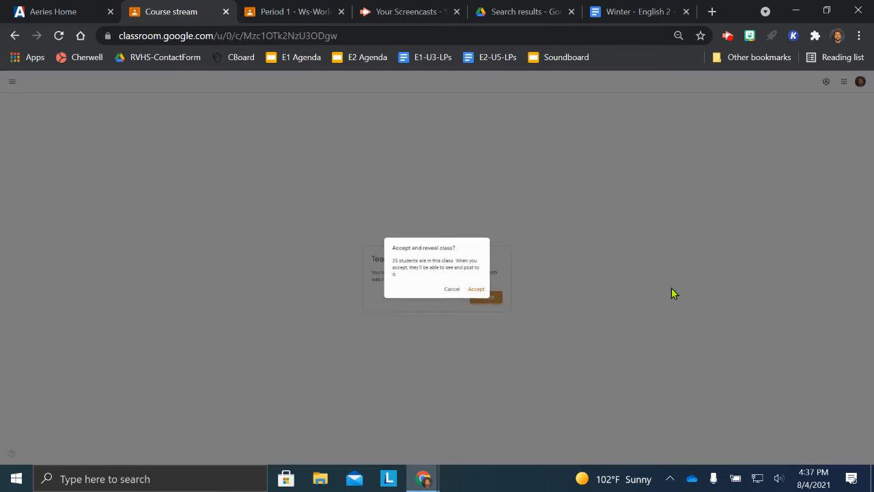
{"action": "left_click", "coordinate": [476, 289]}
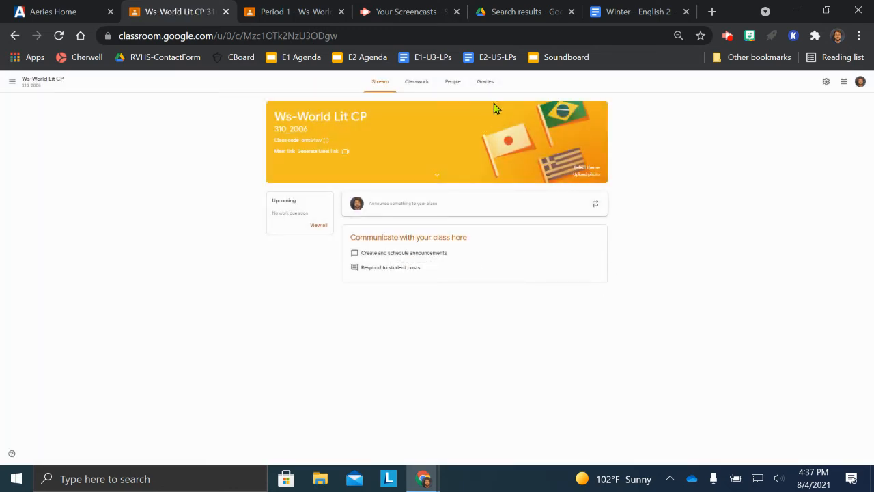
Step: Rename the class by putting "Period 2 - " before Ws-World Lit CP and the teacher's name after it, and save
{"action": "left_click", "coordinate": [826, 81]}
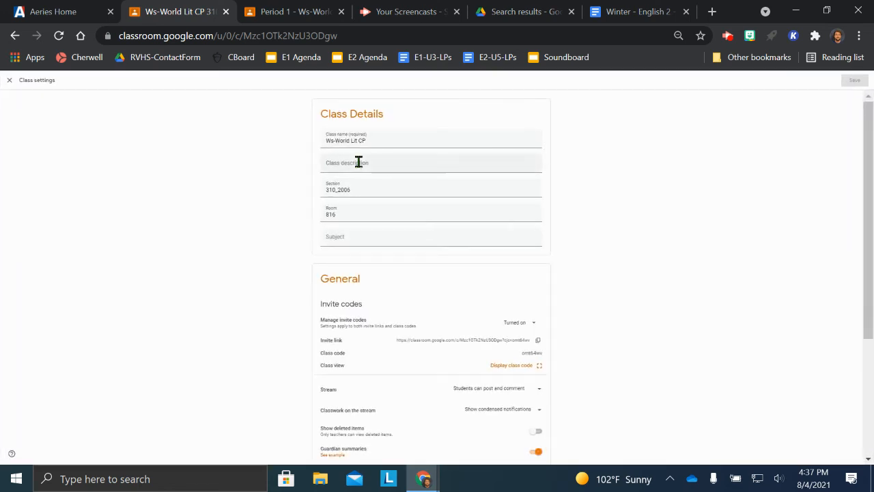
{"action": "left_click", "coordinate": [327, 139]}
{"action": "type", "text": "Period 2 -"}
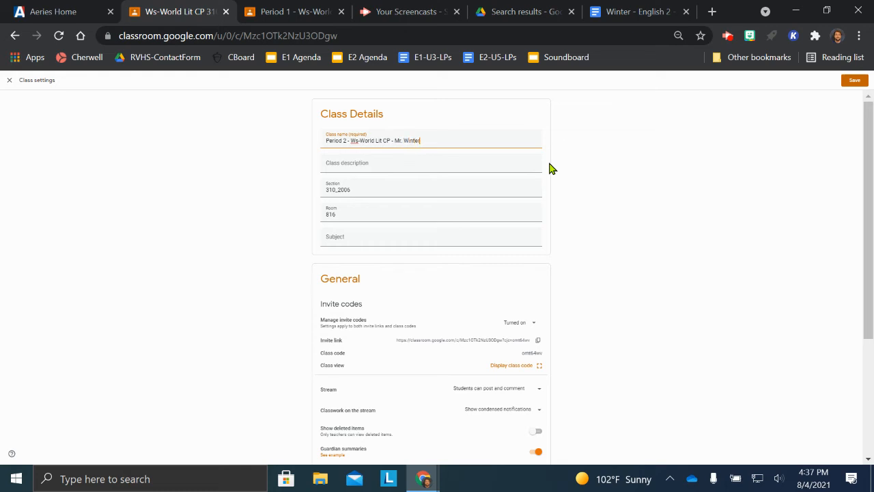
{"action": "left_click", "coordinate": [850, 81]}
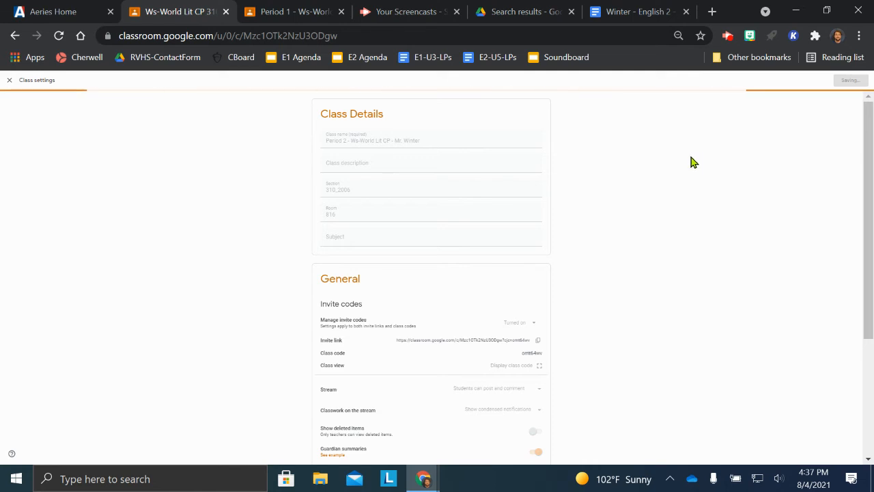
Step: In the period 2 class settings, set the overall grade calculation to Weighted by category and show the overall grade to students
{"action": "left_click", "coordinate": [826, 81]}
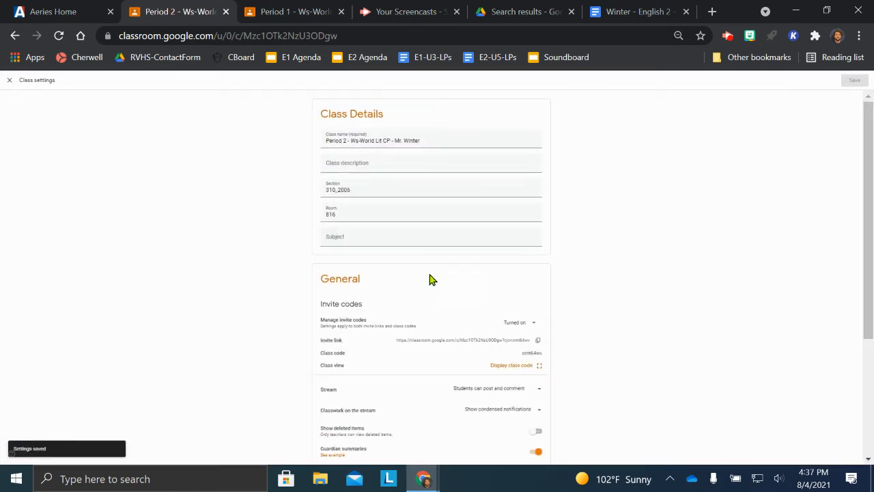
{"action": "scroll", "coordinate": [410, 293], "scroll_direction": "down", "scroll_amount": 3}
{"action": "left_click", "coordinate": [524, 395]}
{"action": "left_click", "coordinate": [520, 439]}
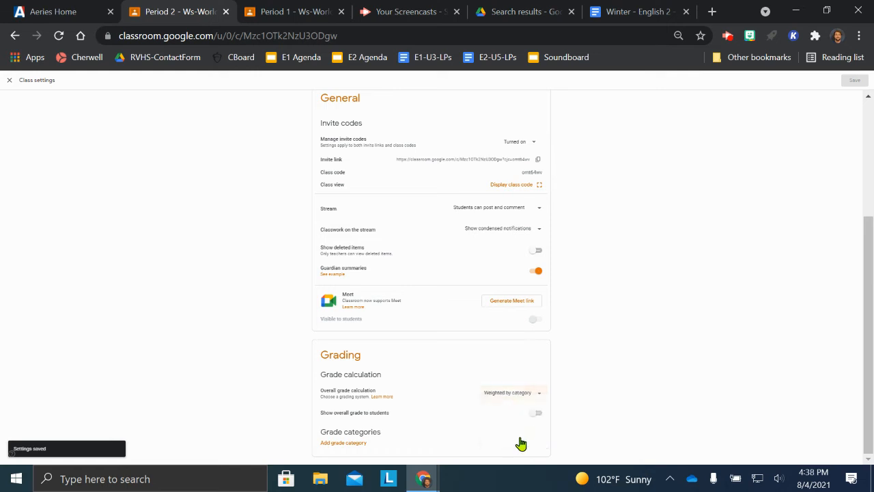
{"action": "left_click", "coordinate": [536, 413]}
Step: Add the grade categories Questions of the Day at 40% and Assignments at 30% to the period 2 class
{"action": "left_click", "coordinate": [341, 452]}
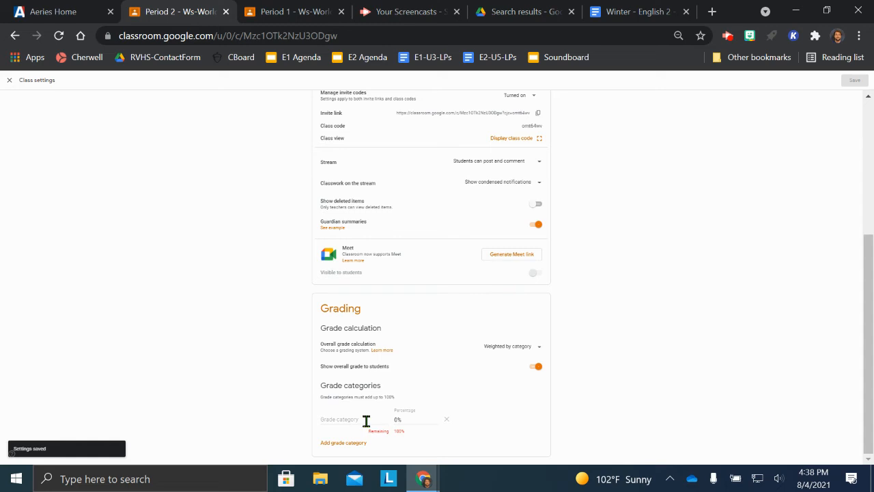
{"action": "left_click", "coordinate": [363, 418]}
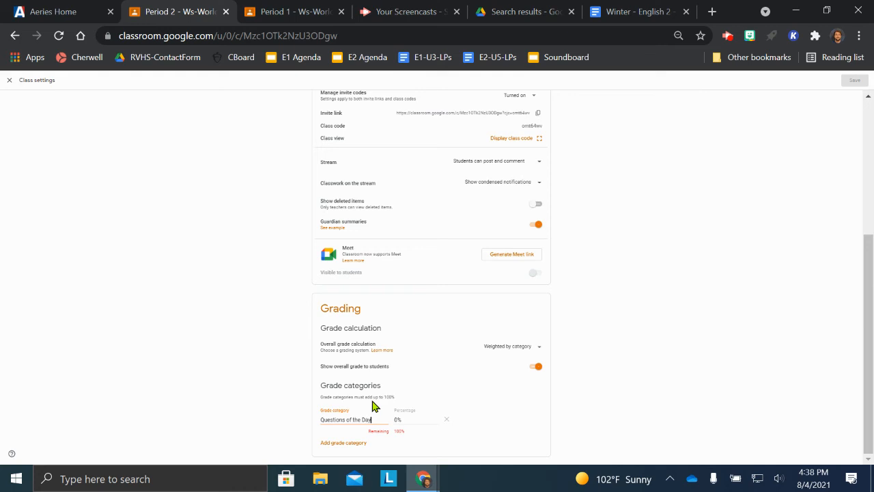
{"action": "left_click", "coordinate": [424, 418]}
{"action": "left_click", "coordinate": [341, 443]}
{"action": "left_click", "coordinate": [360, 419]}
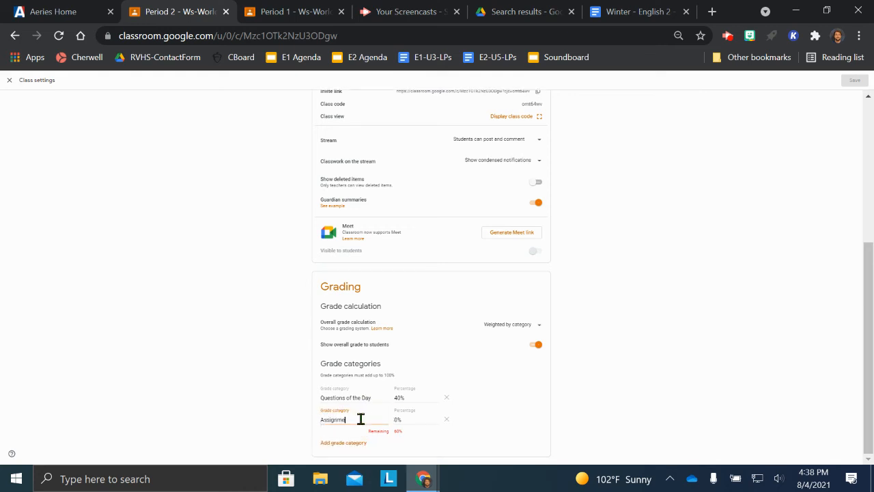
{"action": "type", "text": "Assignments"}
{"action": "key", "text": "Tab"}
Step: Add an Assessments grade category at 30% to the period 2 class and save the settings
{"action": "left_click", "coordinate": [358, 443]}
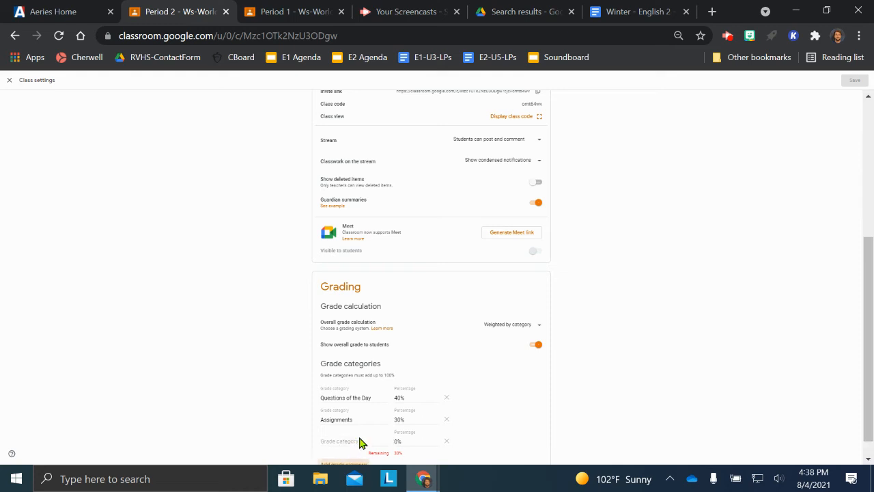
{"action": "left_click", "coordinate": [351, 441]}
{"action": "type", "text": "Assessments"}
{"action": "key", "text": "Tab"}
{"action": "type", "text": "30"}
{"action": "left_click", "coordinate": [505, 425]}
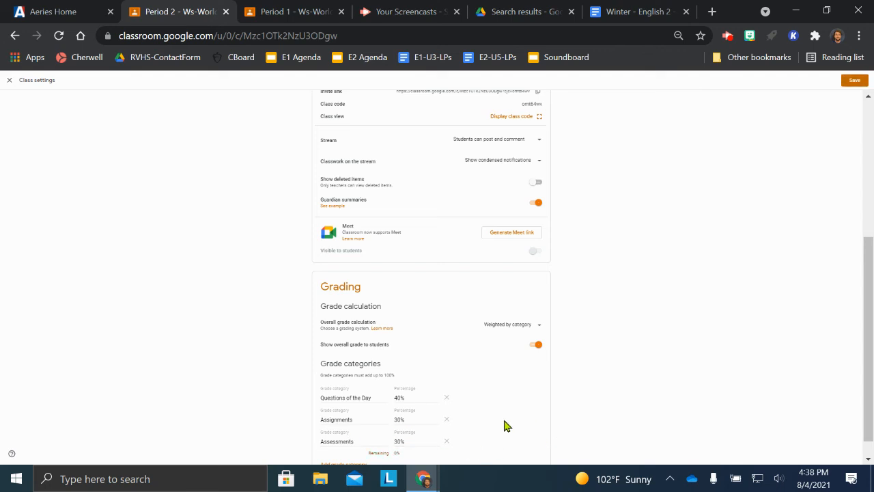
{"action": "scroll", "coordinate": [546, 376], "scroll_direction": "up", "scroll_amount": 4}
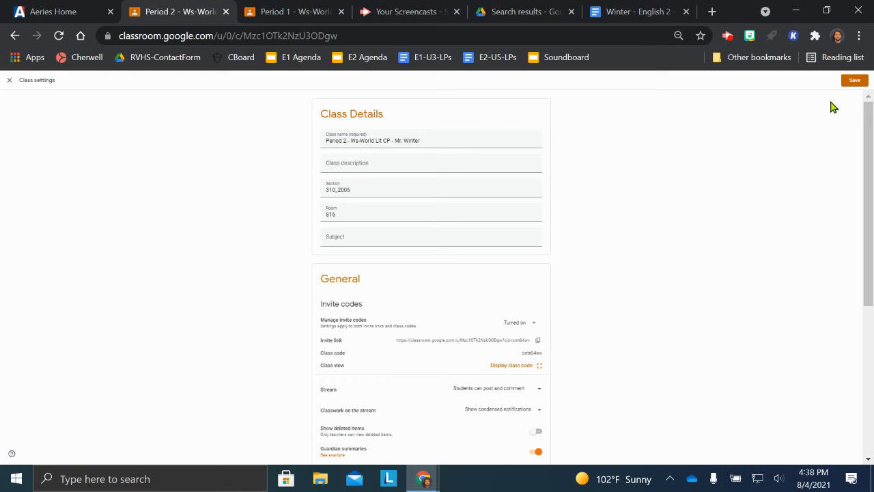
{"action": "left_click", "coordinate": [851, 82]}
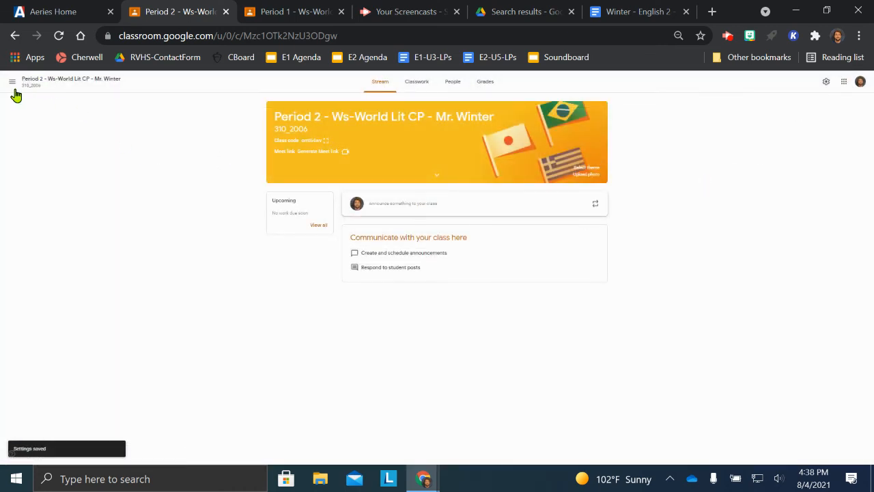
Step: From Aeries, visit the period 4 Fall section's Google Classroom, accept the invitation to teach it, and open its class settings
{"action": "left_click", "coordinate": [74, 10]}
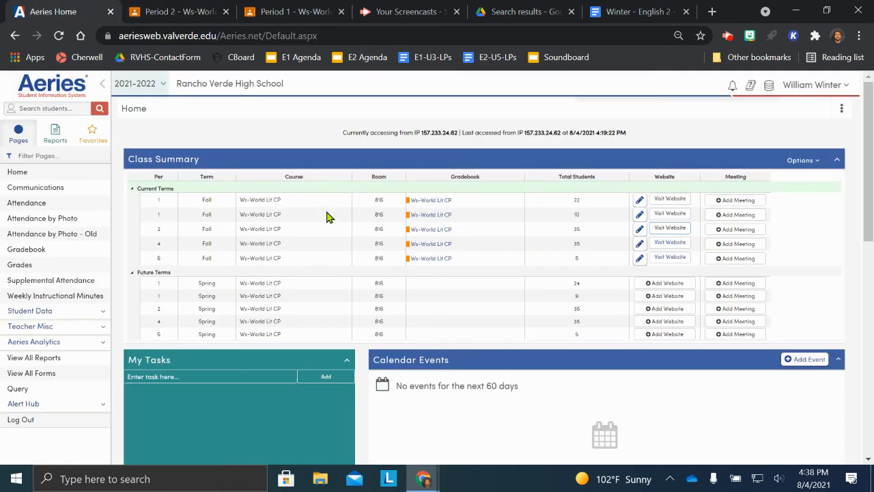
{"action": "left_click", "coordinate": [670, 243]}
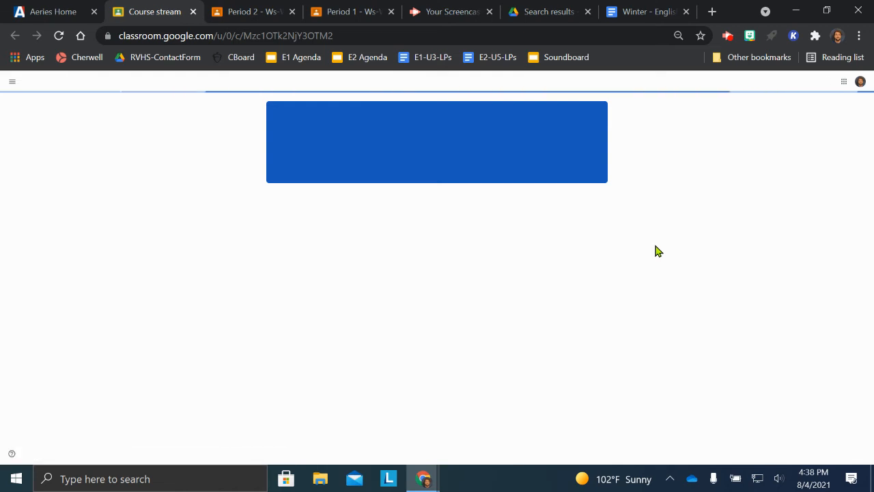
{"action": "left_click", "coordinate": [493, 300]}
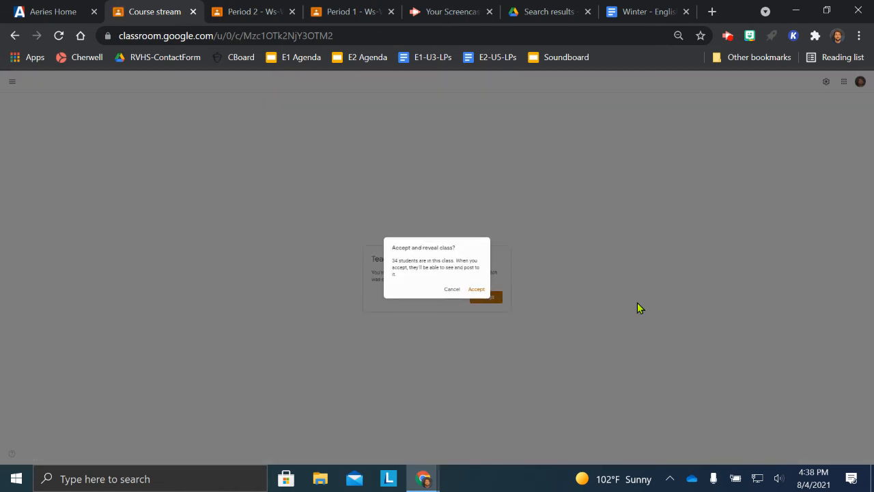
{"action": "left_click", "coordinate": [477, 289]}
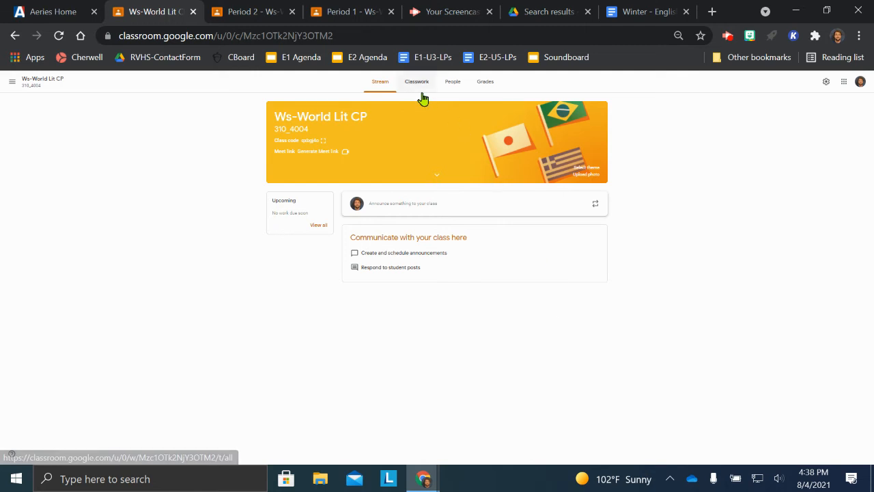
{"action": "left_click", "coordinate": [826, 83]}
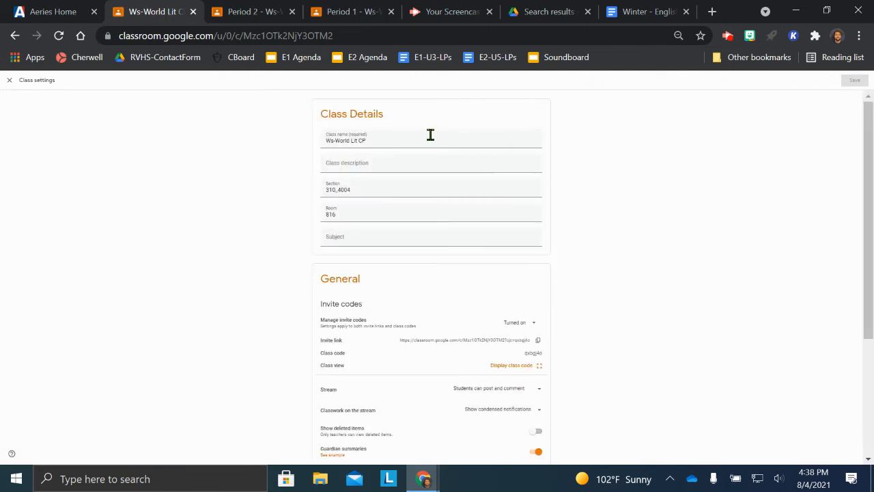
Step: Prefix the class name with "PPeriod 4 -" and append a hyphen and the teacher's title and surname
{"action": "left_click", "coordinate": [326, 139]}
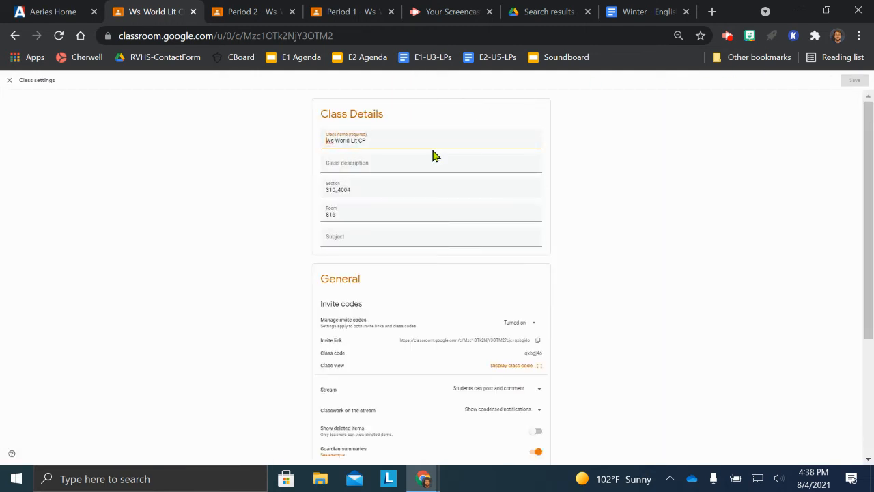
{"action": "type", "text": "PPeriod 4 "}
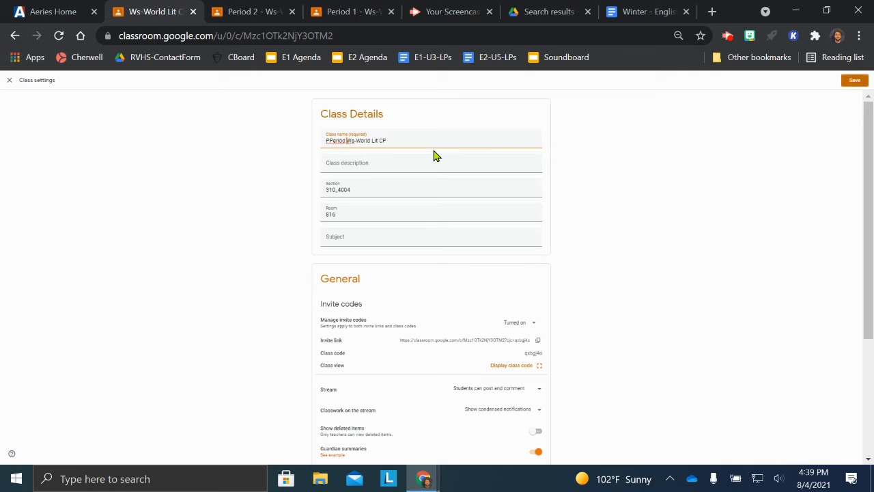
{"action": "type", "text": "-"}
Step: Set the period 4 class's overall grade calculation to Weighted by category and show the overall grade to students
{"action": "scroll", "coordinate": [467, 318], "scroll_direction": "down", "scroll_amount": 1}
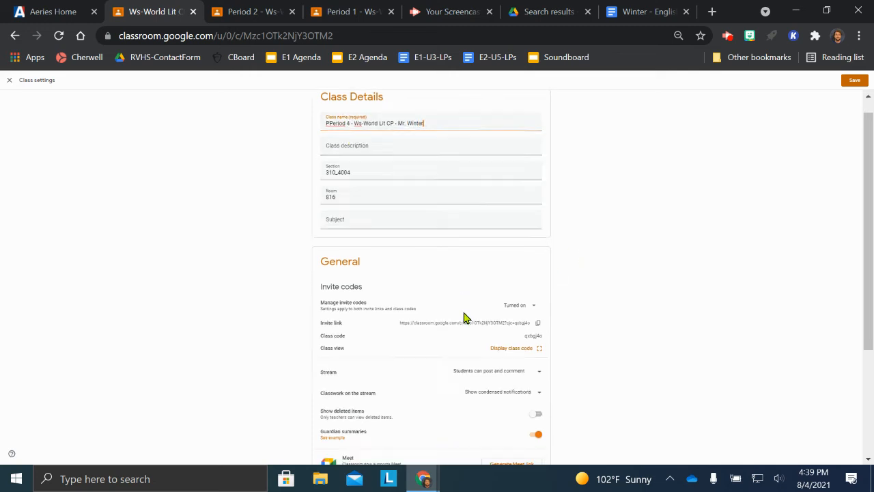
{"action": "scroll", "coordinate": [464, 318], "scroll_direction": "down", "scroll_amount": 3}
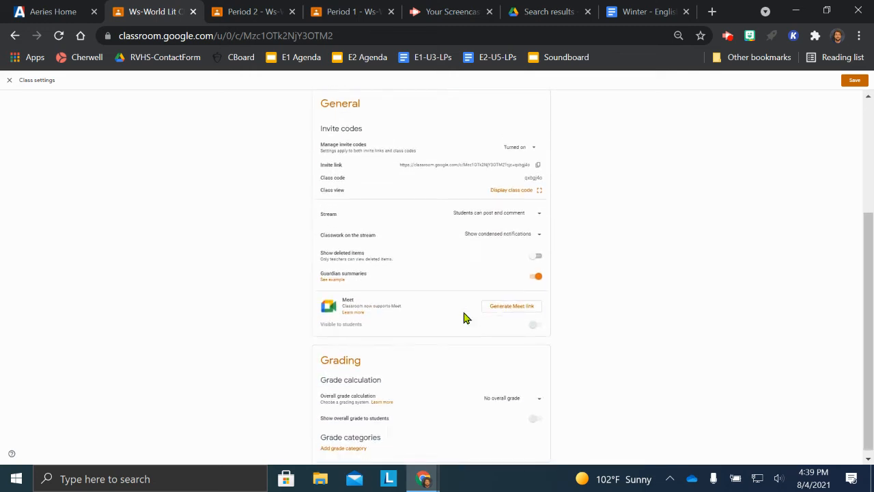
{"action": "left_click", "coordinate": [517, 395]}
{"action": "left_click", "coordinate": [517, 437]}
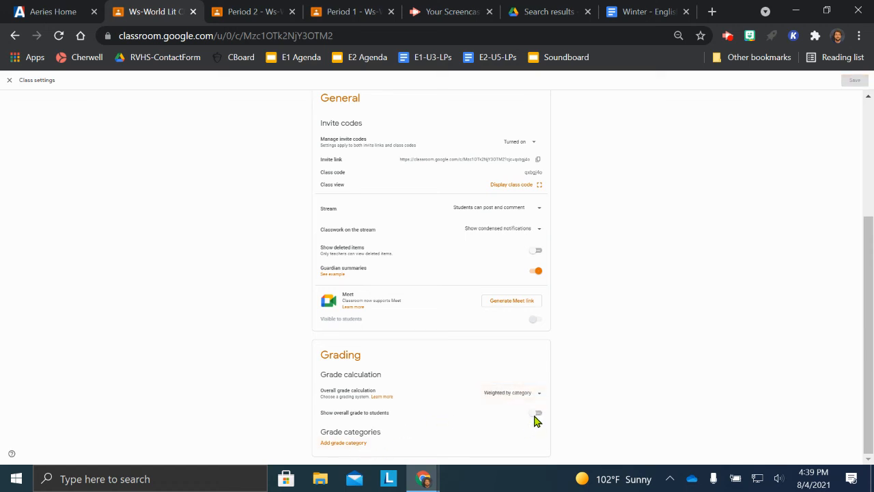
{"action": "left_click", "coordinate": [535, 413]}
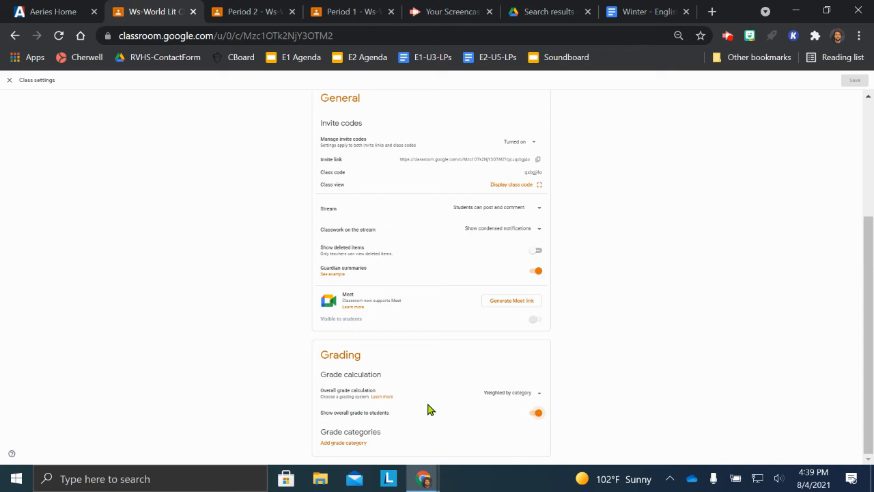
Step: Add the grade categories Questions of the Day at 40% and Assignments at 30% to the period 4 class
{"action": "left_click", "coordinate": [350, 444]}
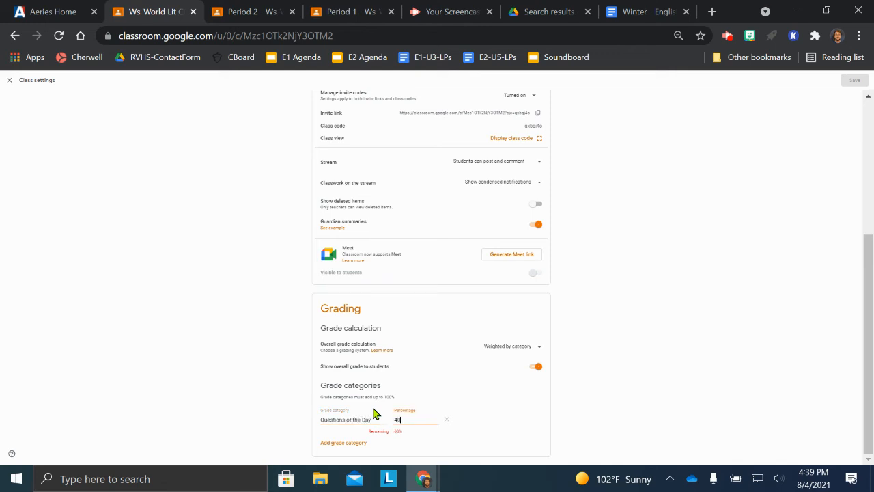
{"action": "left_click", "coordinate": [349, 443]}
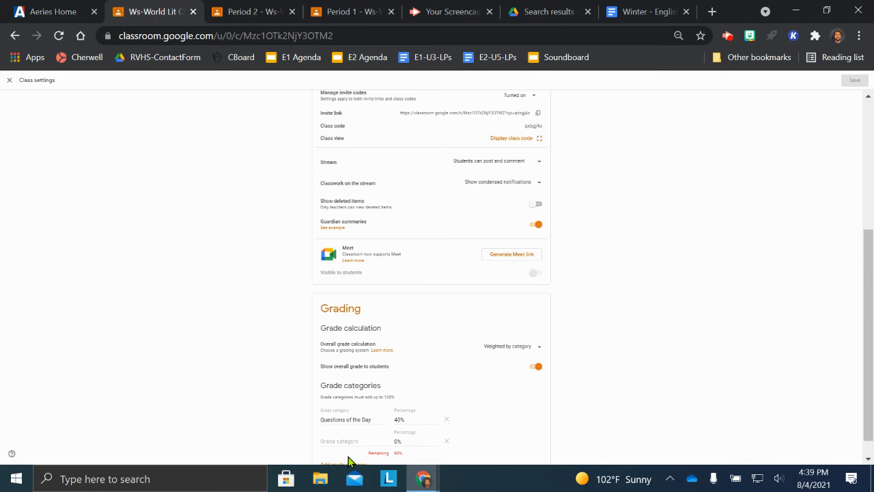
{"action": "scroll", "coordinate": [526, 418], "scroll_direction": "down", "scroll_amount": 1}
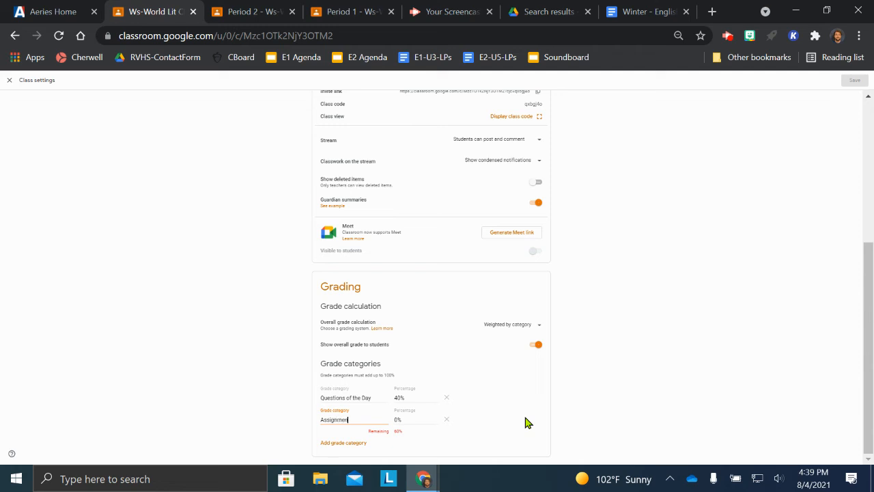
{"action": "left_click_drag", "start_coordinate": [410, 418], "coordinate": [347, 418]}
Step: Add an Assessments grade category at 30% to the period 4 class
{"action": "left_click", "coordinate": [349, 442]}
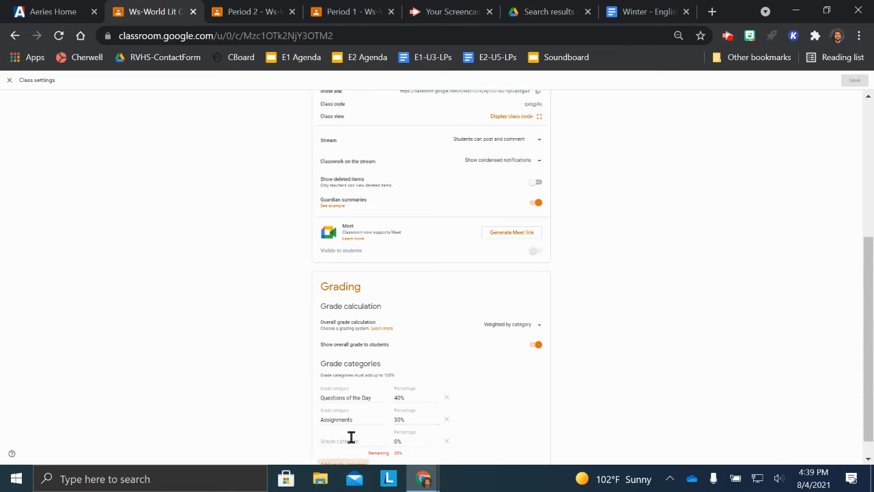
{"action": "type", "text": "Assessments"}
{"action": "key", "text": "Tab"}
{"action": "type", "text": "30"}
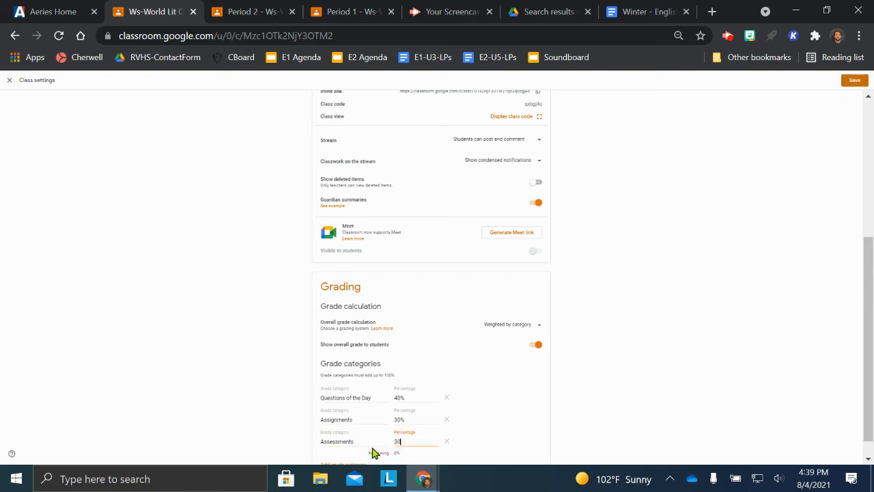
{"action": "left_click", "coordinate": [525, 402]}
Step: Set the period 4 stream to Only teachers can post or comment, set classwork on the stream to Hide notifications, and save
{"action": "scroll", "coordinate": [526, 402], "scroll_direction": "up", "scroll_amount": 2}
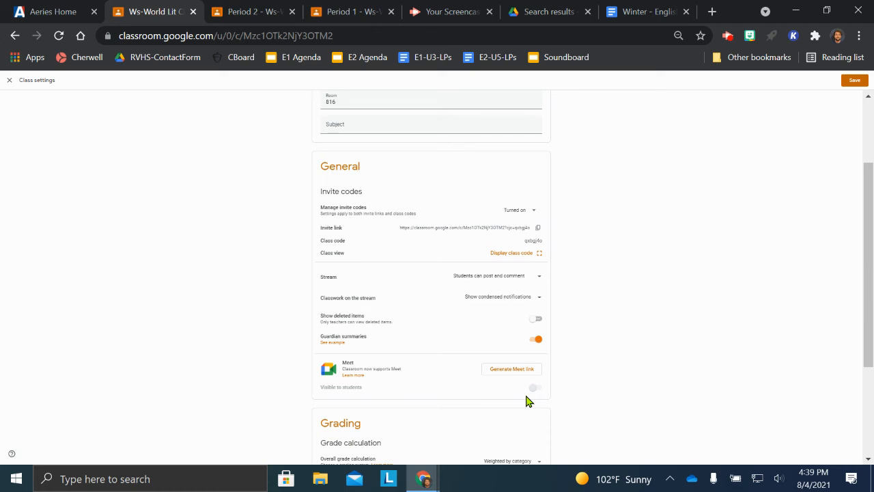
{"action": "left_click", "coordinate": [484, 280]}
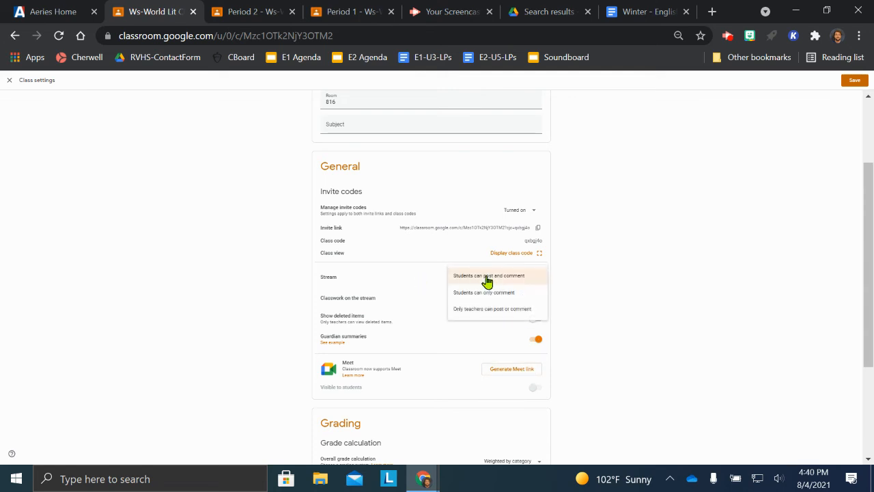
{"action": "left_click", "coordinate": [505, 312]}
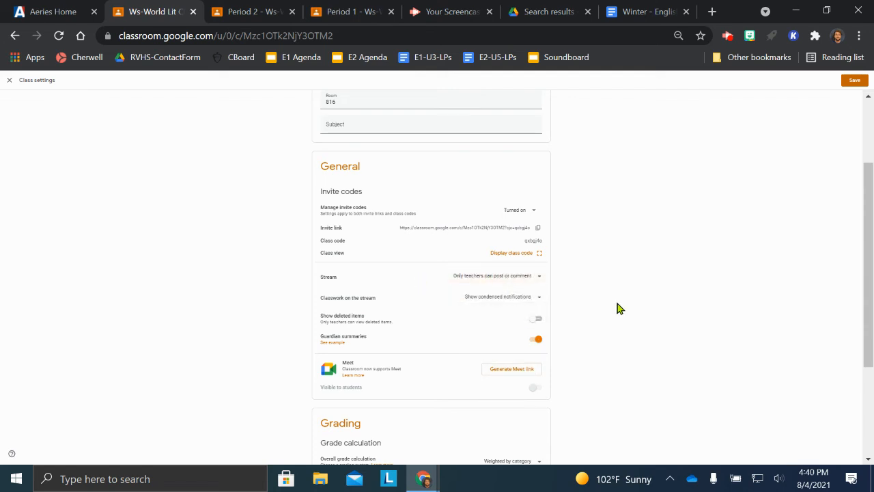
{"action": "left_click", "coordinate": [521, 301]}
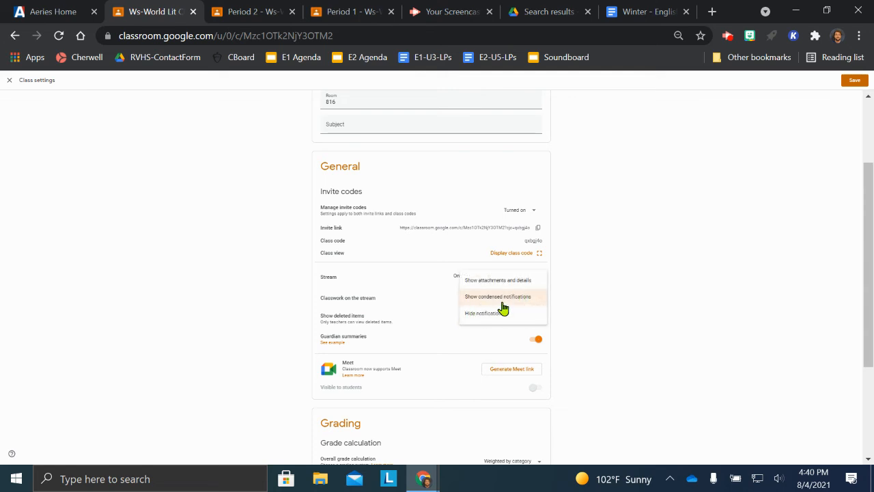
{"action": "left_click", "coordinate": [540, 315]}
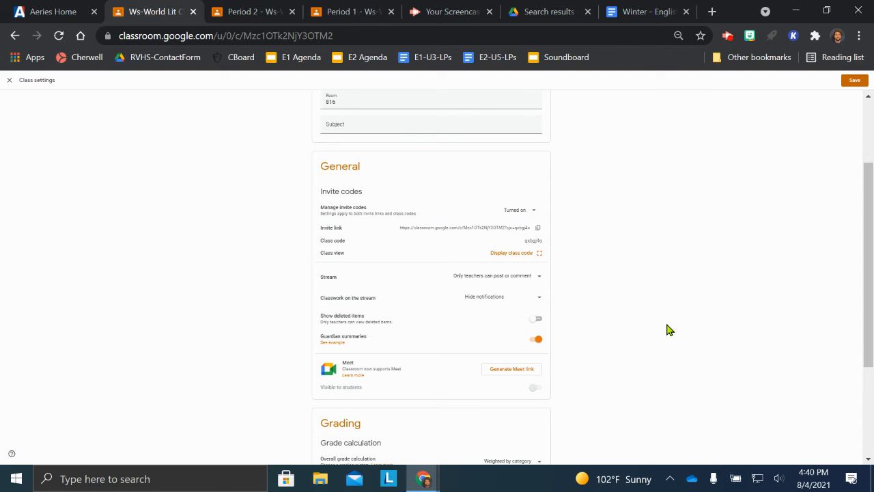
{"action": "scroll", "coordinate": [600, 320], "scroll_direction": "up", "scroll_amount": 2}
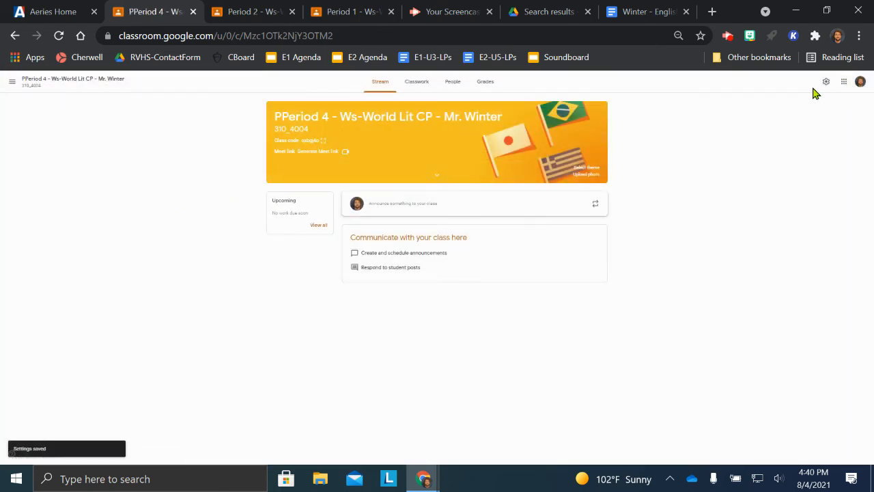
Step: Reopen the period 4 class settings, remove the extra P from the start of the class name, and save
{"action": "left_click", "coordinate": [826, 83]}
{"action": "left_click", "coordinate": [326, 143]}
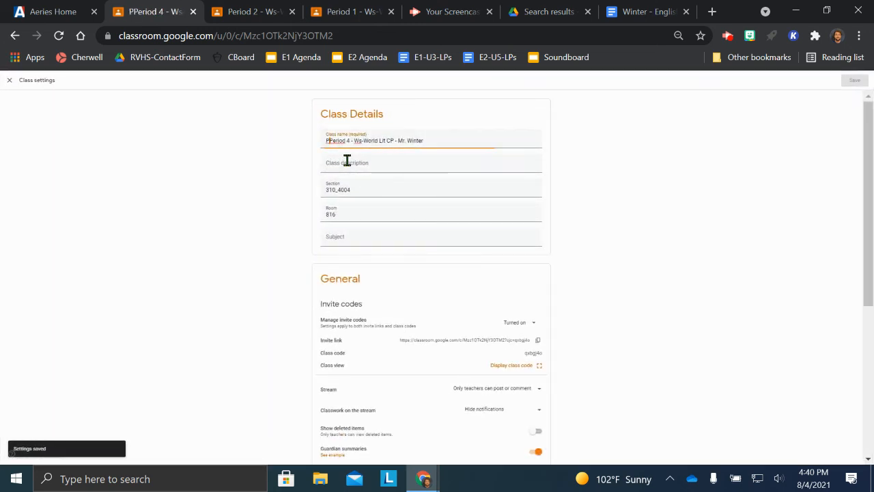
{"action": "key", "text": "Delete"}
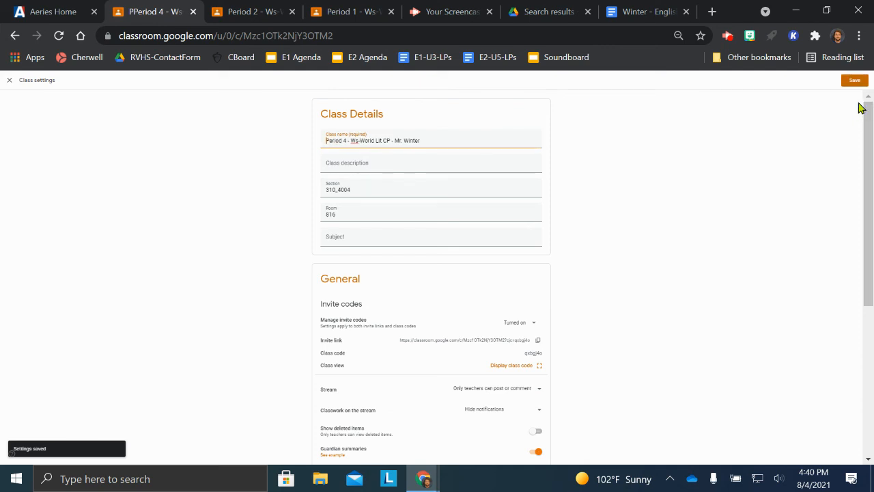
{"action": "left_click", "coordinate": [855, 81]}
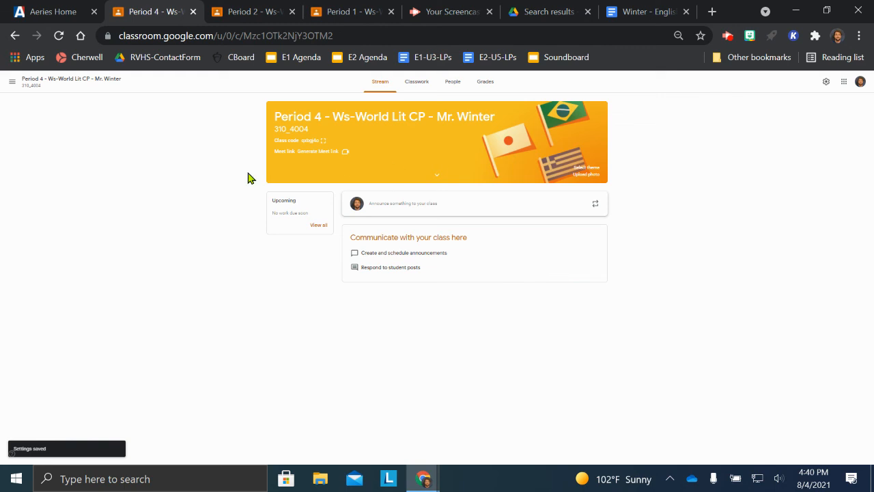
Step: From Aeries, visit the period 6 Fall section's Google Classroom, accept the invitation to teach it, and open its class settings
{"action": "left_click", "coordinate": [51, 12]}
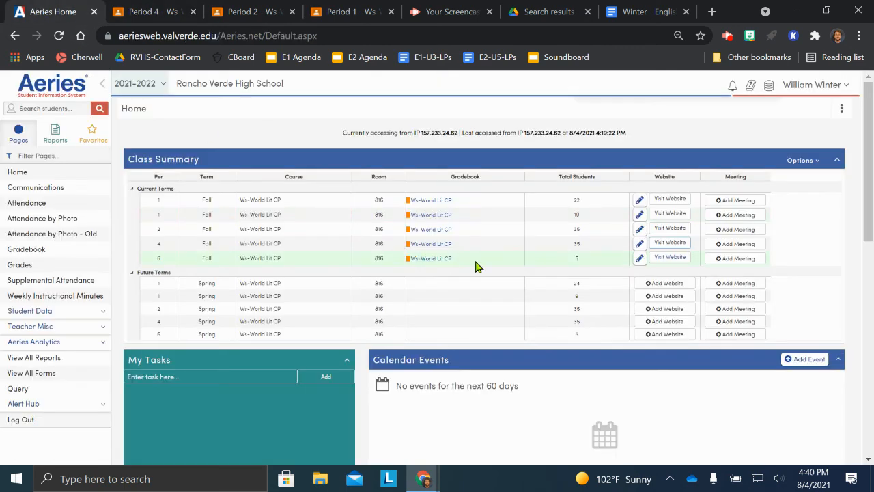
{"action": "left_click", "coordinate": [664, 257]}
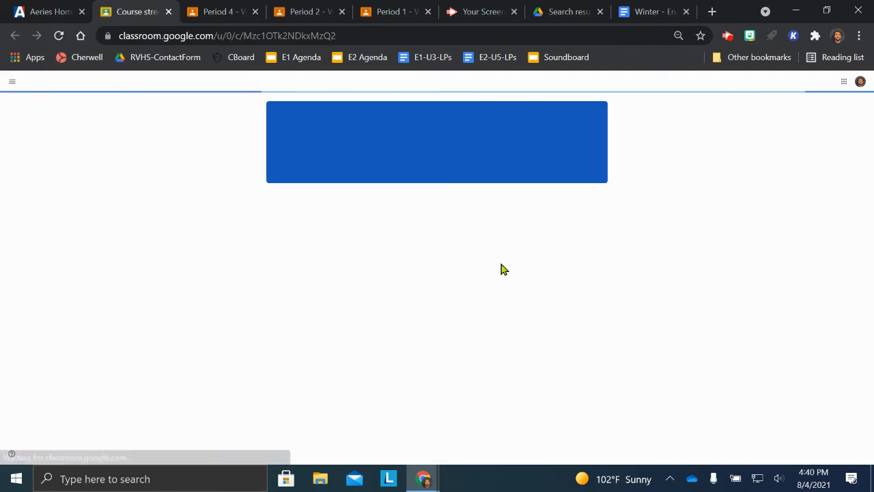
{"action": "left_click", "coordinate": [486, 297]}
{"action": "left_click", "coordinate": [481, 285]}
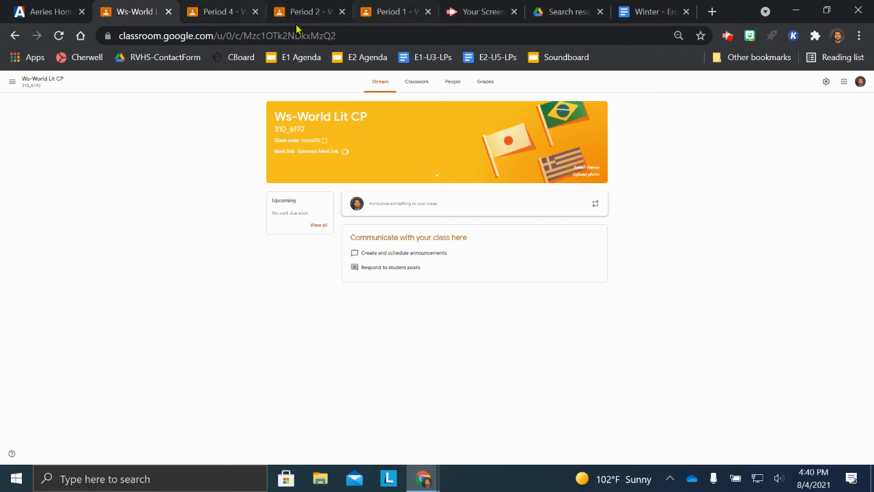
{"action": "left_click", "coordinate": [825, 82]}
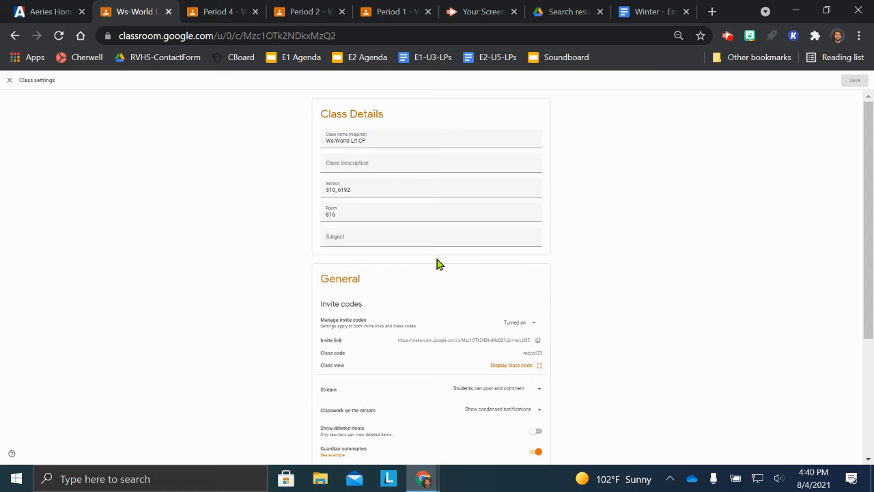
Step: Try to set the period 6 stream to Only teachers can post or comment and classwork on the stream to Hide notifications
{"action": "scroll", "coordinate": [438, 263], "scroll_direction": "down", "scroll_amount": 3}
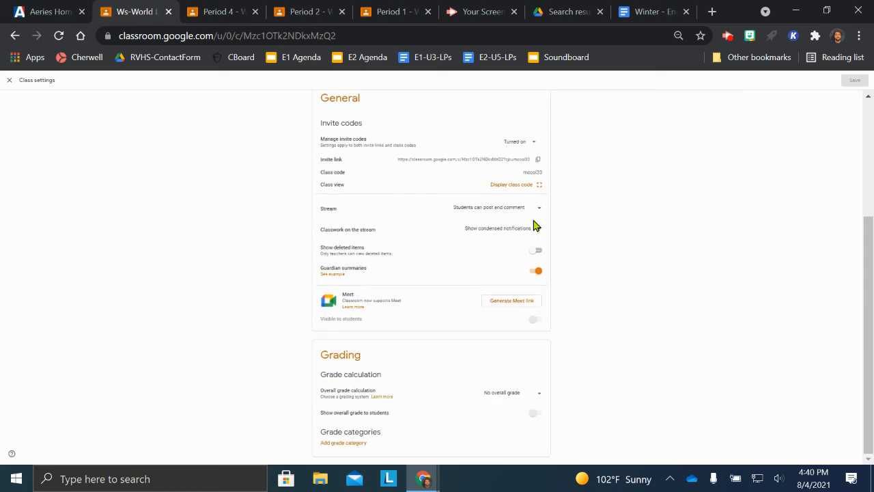
{"action": "left_click", "coordinate": [530, 212]}
{"action": "left_click", "coordinate": [507, 243]}
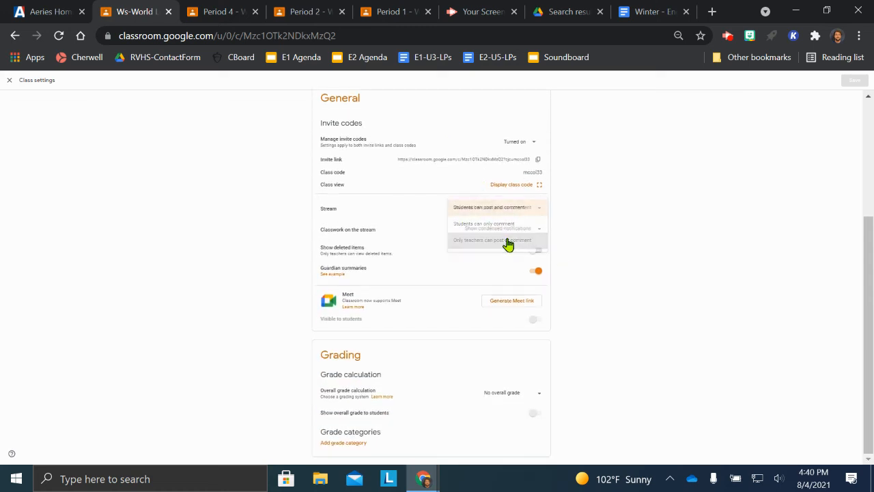
{"action": "left_click", "coordinate": [517, 232]}
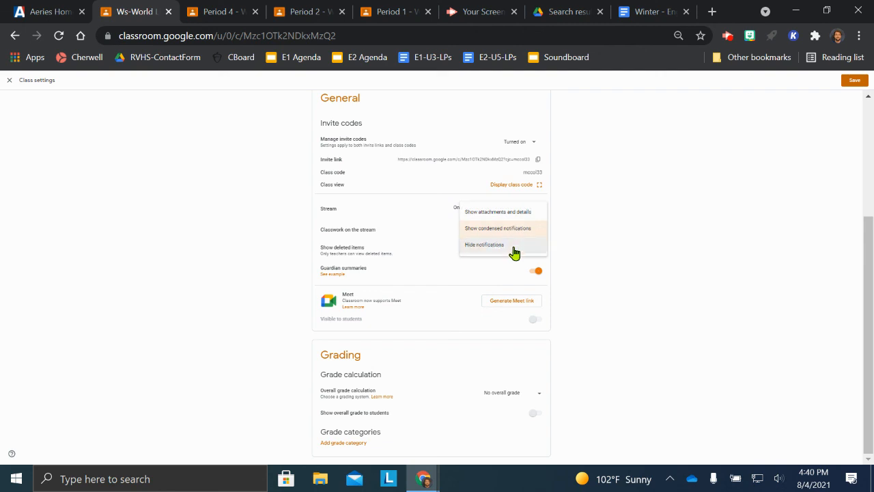
{"action": "left_click", "coordinate": [509, 247]}
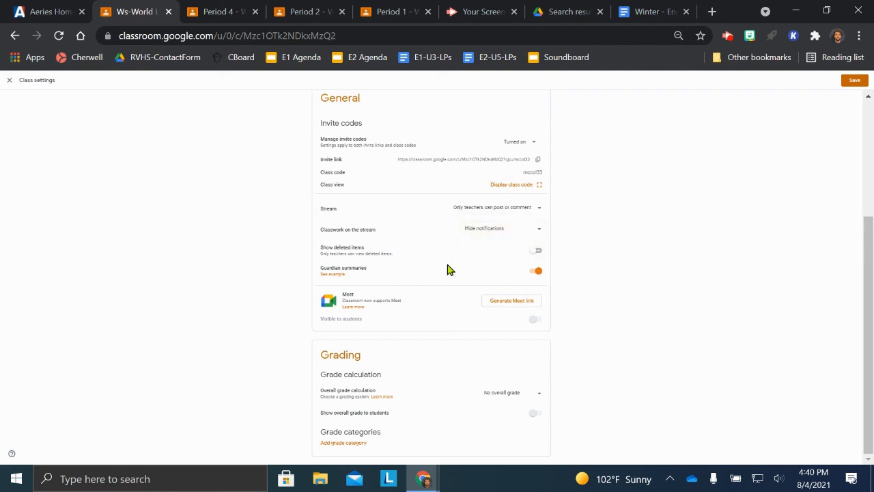
Step: Set the period 6 class's overall grade calculation to Weighted by category and show the overall grade to students
{"action": "left_click", "coordinate": [519, 392]}
{"action": "left_click", "coordinate": [525, 438]}
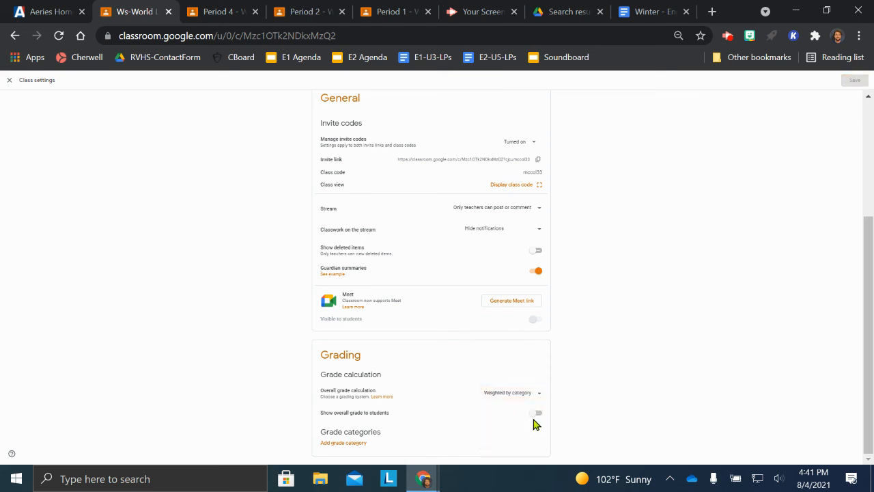
{"action": "left_click", "coordinate": [535, 414]}
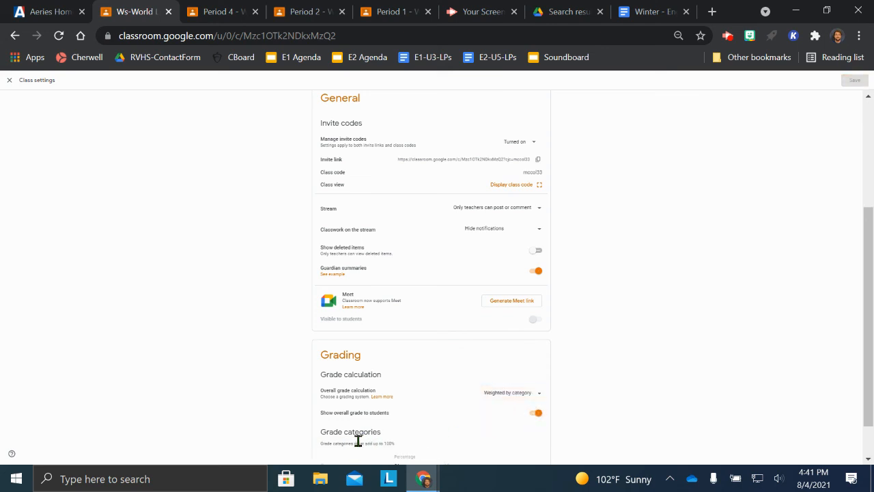
Step: Add the grade categories Questions of the Day at 40% and Assignments at 30% to the period 6 class
{"action": "scroll", "coordinate": [357, 444], "scroll_direction": "down", "scroll_amount": 1}
{"action": "left_click", "coordinate": [345, 420]}
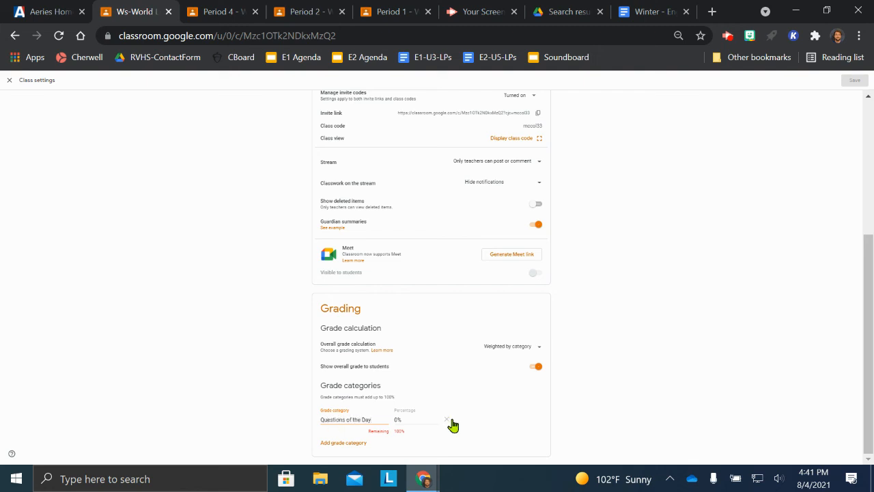
{"action": "left_click", "coordinate": [403, 419]}
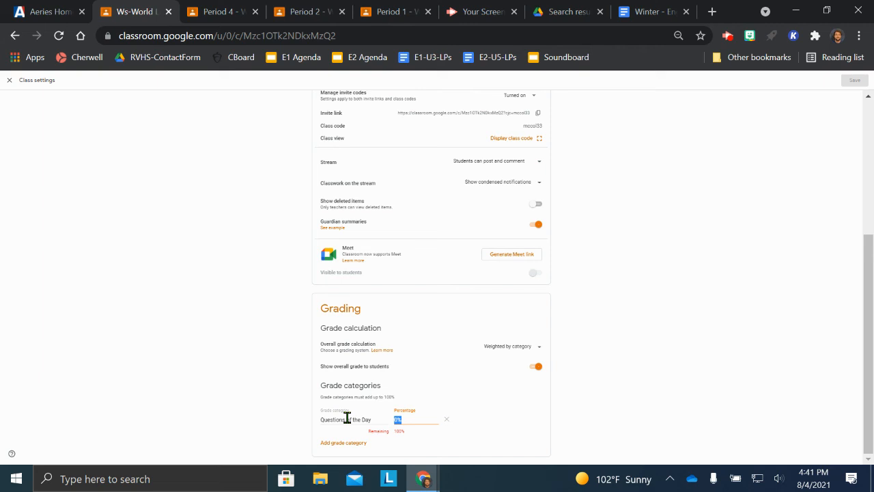
{"action": "left_click", "coordinate": [350, 443]}
{"action": "left_click", "coordinate": [351, 442]}
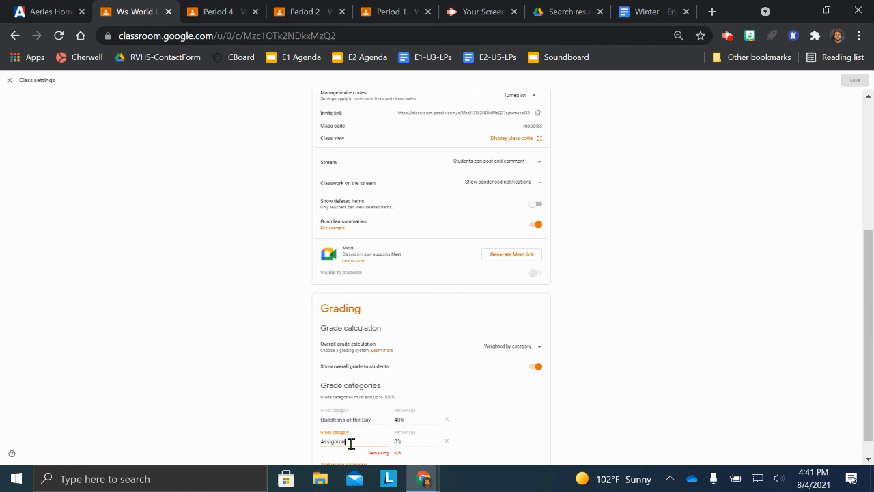
{"action": "type", "text": "Assignments"}
{"action": "key", "text": "Tab"}
{"action": "scroll", "coordinate": [330, 417], "scroll_direction": "down", "scroll_amount": 1}
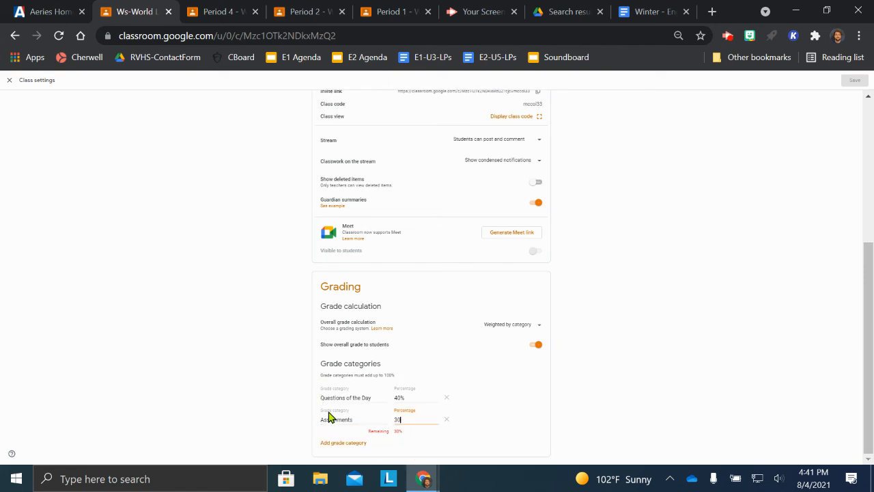
Step: Add the grade category Assessments at 30% to the period 6 class and save its class settings
{"action": "left_click", "coordinate": [351, 448]}
{"action": "left_click", "coordinate": [346, 440]}
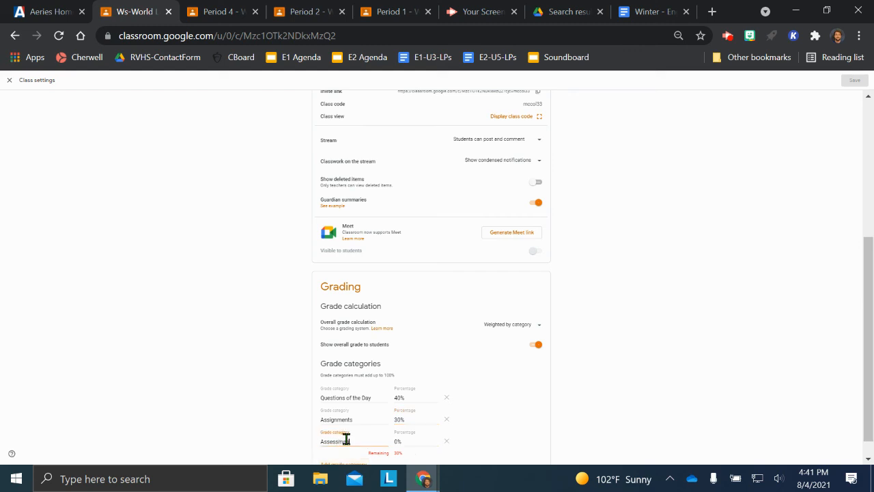
{"action": "left_click_drag", "start_coordinate": [408, 439], "coordinate": [340, 442]}
{"action": "type", "text": "30"}
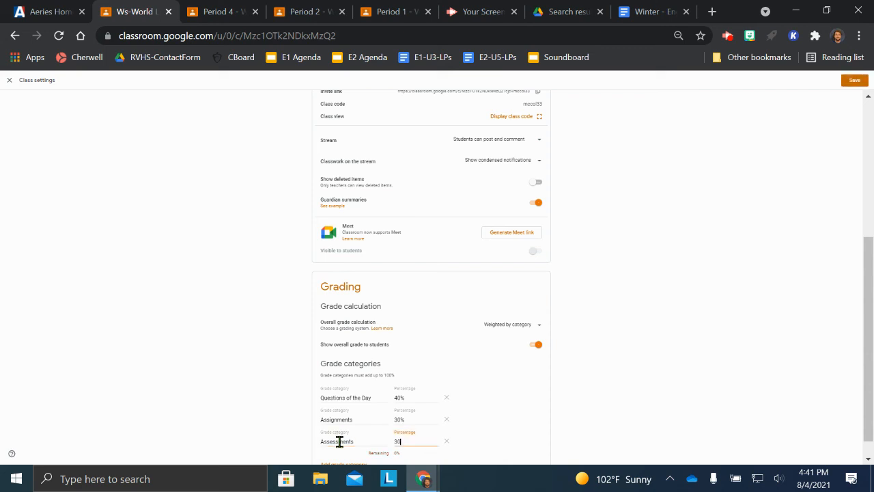
{"action": "scroll", "coordinate": [603, 328], "scroll_direction": "down", "scroll_amount": 1}
{"action": "scroll", "coordinate": [603, 327], "scroll_direction": "up", "scroll_amount": 5}
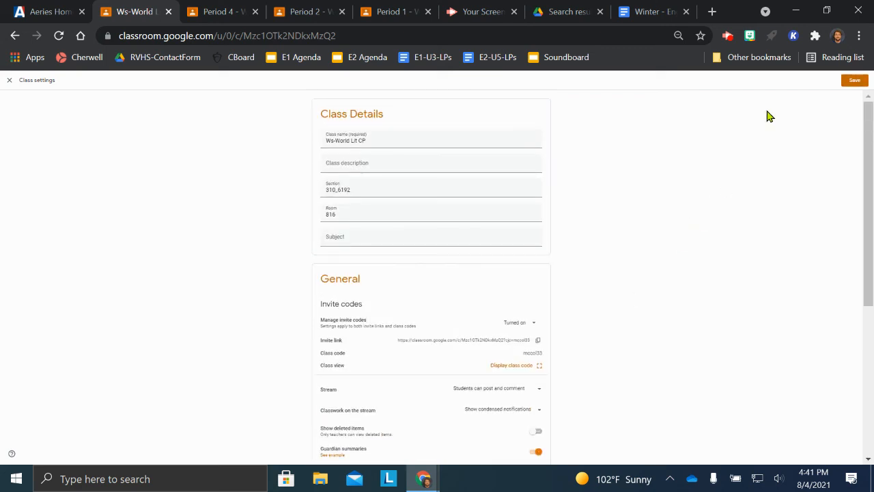
{"action": "left_click", "coordinate": [855, 80]}
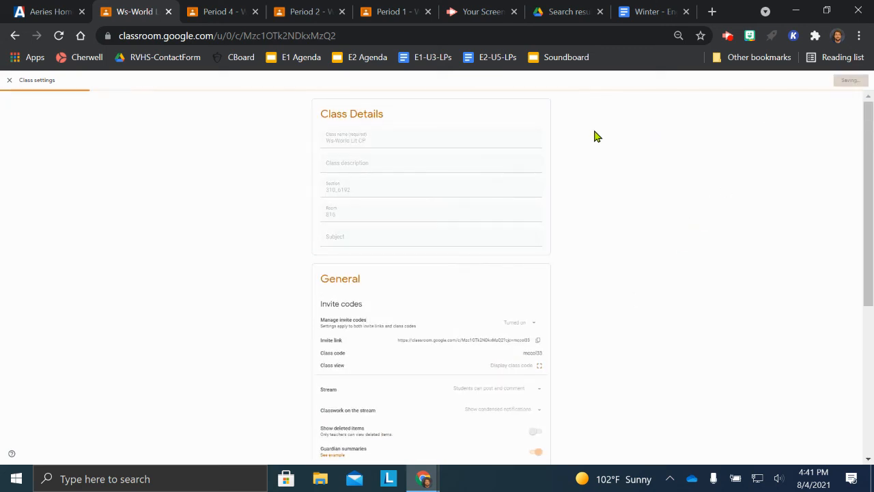
Step: In the Period 2 class settings, set Stream to Only teachers can post or comment and classwork to Hide notifications, and save
{"action": "left_click", "coordinate": [303, 11]}
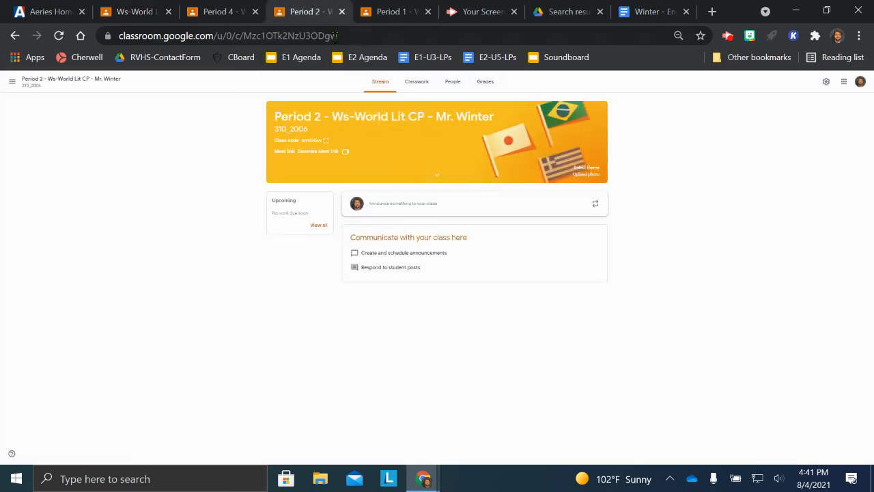
{"action": "left_click", "coordinate": [828, 87]}
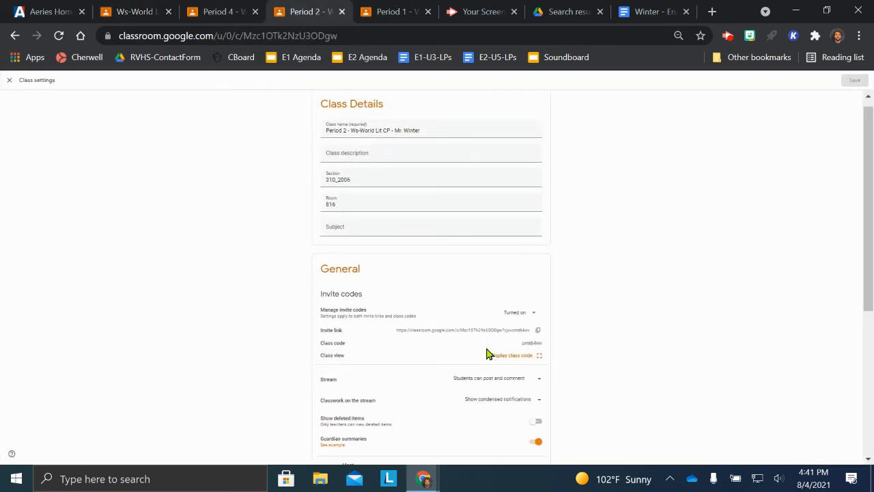
{"action": "scroll", "coordinate": [487, 353], "scroll_direction": "down", "scroll_amount": 4}
{"action": "scroll", "coordinate": [487, 184], "scroll_direction": "up", "scroll_amount": 2}
{"action": "left_click", "coordinate": [513, 257]}
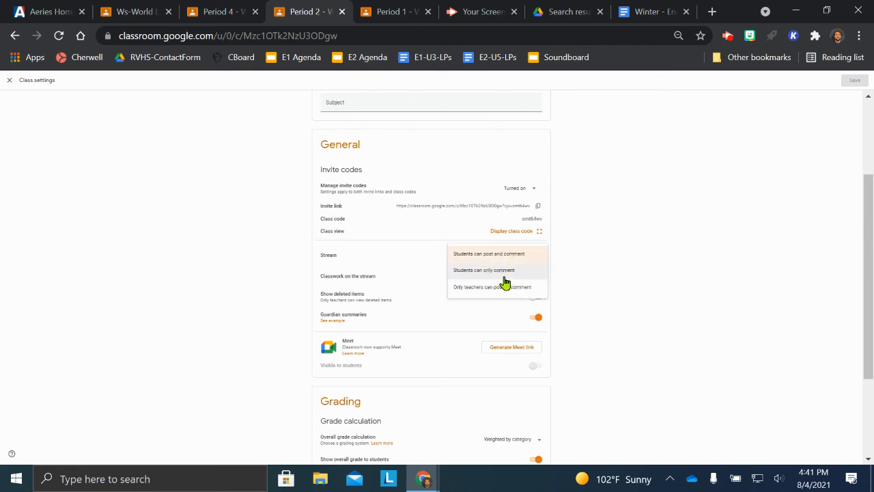
{"action": "left_click", "coordinate": [508, 288]}
{"action": "left_click", "coordinate": [510, 287]}
{"action": "left_click", "coordinate": [504, 295]}
{"action": "left_click", "coordinate": [852, 81]}
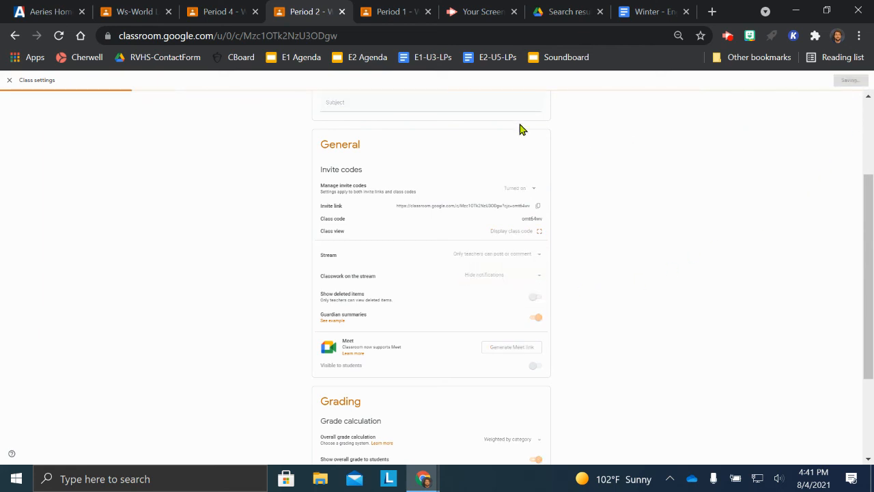
Step: In the Period 1 class settings, set Stream to Only teachers can post or comment and classwork to Hide notifications, and save
{"action": "left_click", "coordinate": [386, 10]}
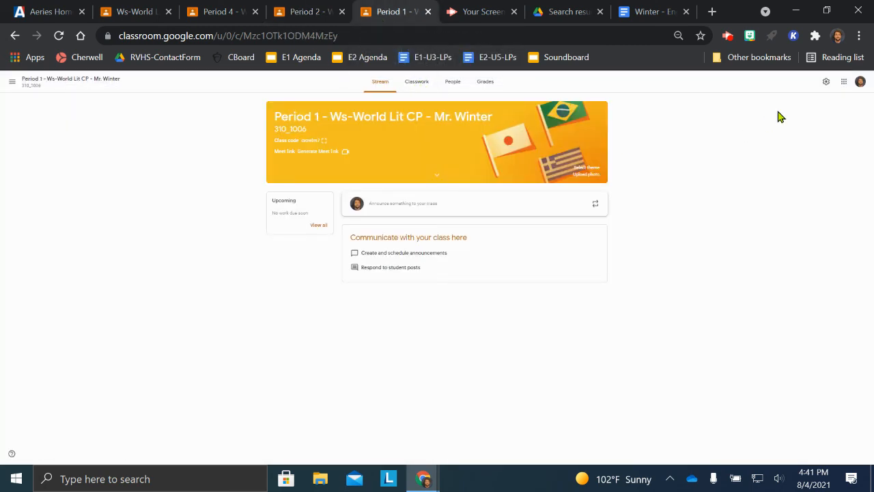
{"action": "left_click", "coordinate": [825, 82]}
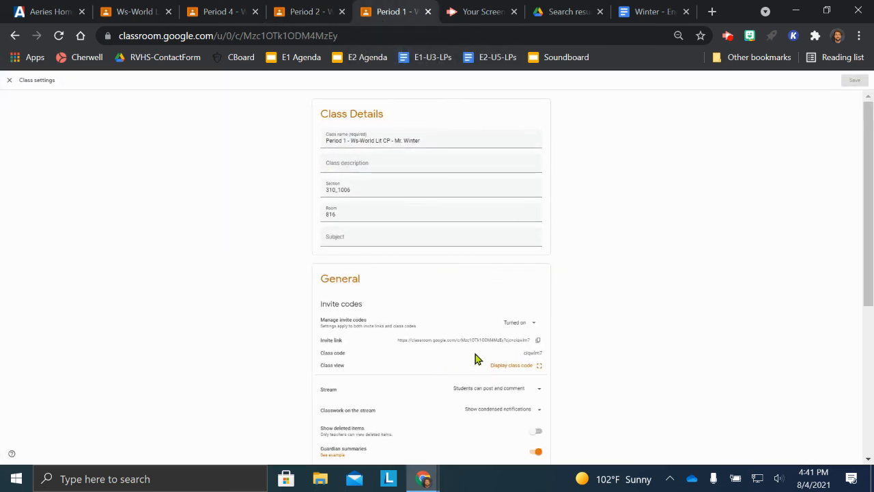
{"action": "scroll", "coordinate": [476, 359], "scroll_direction": "down", "scroll_amount": 2}
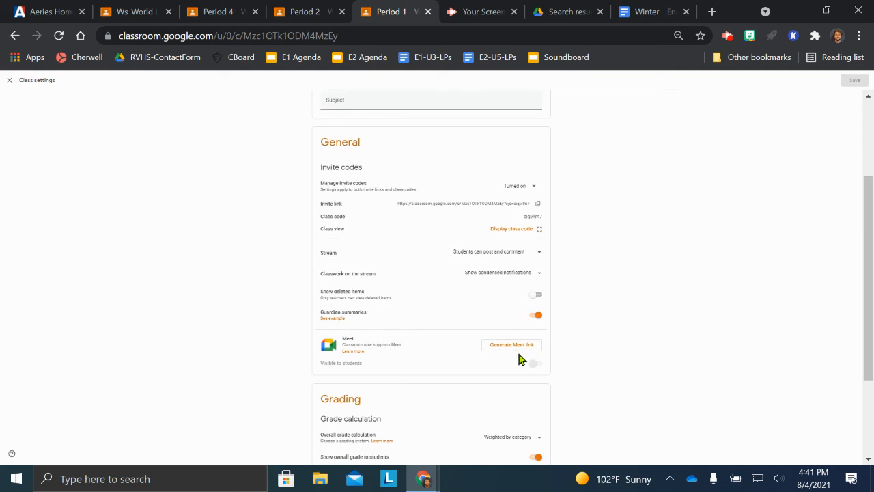
{"action": "left_click", "coordinate": [511, 253]}
{"action": "left_click", "coordinate": [503, 290]}
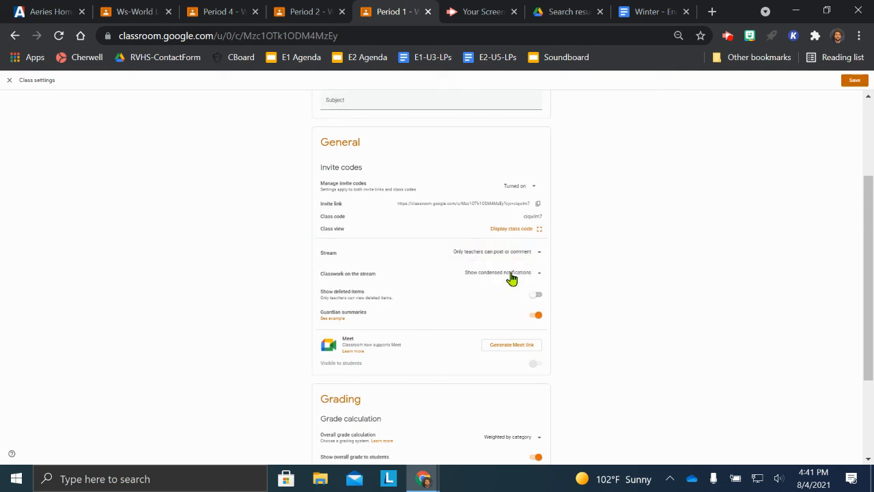
{"action": "left_click", "coordinate": [511, 273]}
{"action": "left_click", "coordinate": [495, 291]}
{"action": "scroll", "coordinate": [620, 309], "scroll_direction": "down", "scroll_amount": 2}
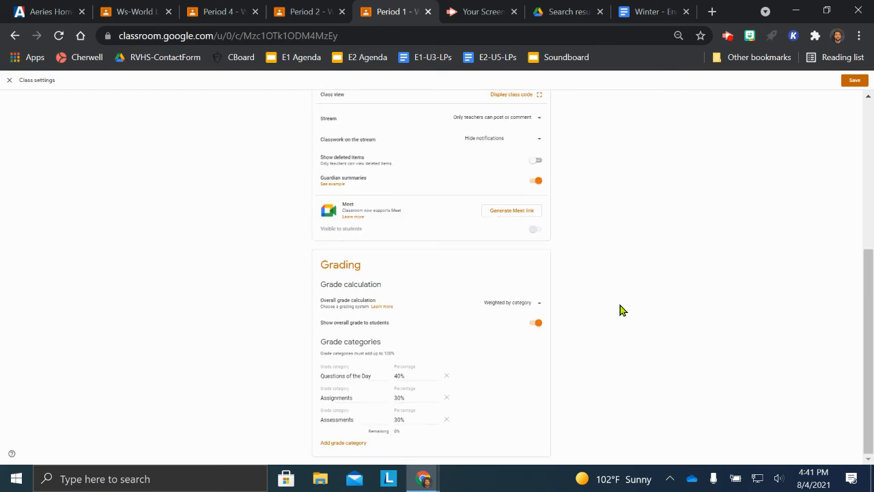
{"action": "scroll", "coordinate": [620, 309], "scroll_direction": "up", "scroll_amount": 4}
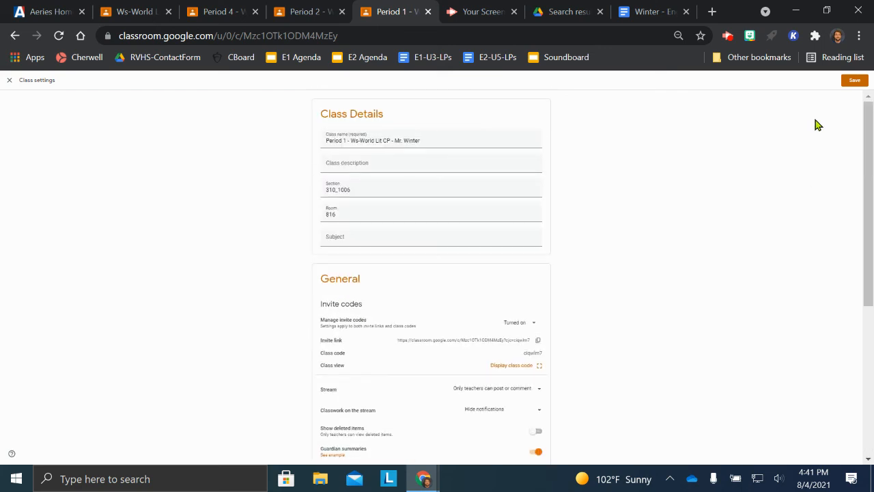
{"action": "left_click", "coordinate": [854, 82]}
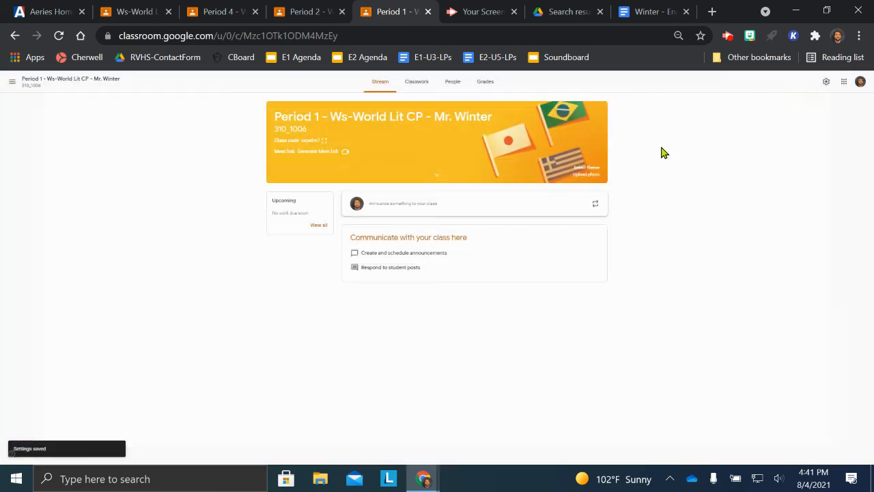
Step: Open the Google Classroom class list at classroom.google.com in a new browser tab
{"action": "left_click", "coordinate": [712, 11]}
{"action": "type", "text": "classroom.google.com"}
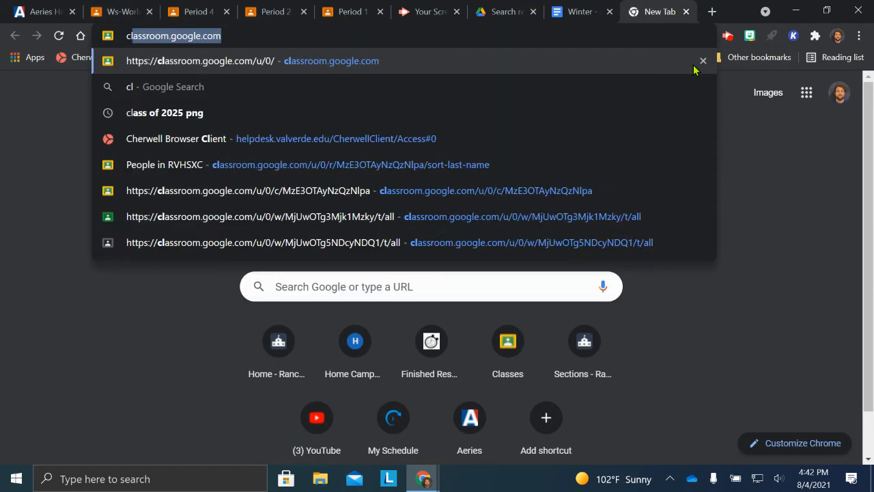
{"action": "left_click", "coordinate": [330, 62]}
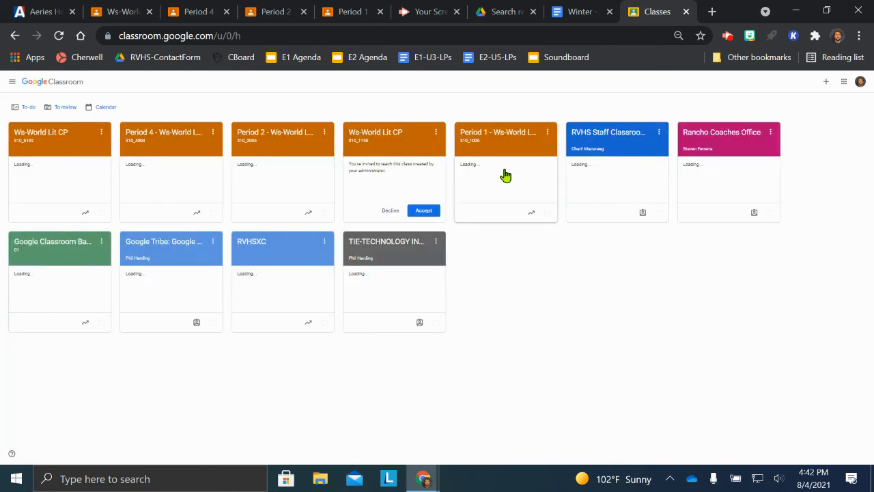
Step: Archive the Ws-World Lit CP class with section 310_6192
{"action": "left_click", "coordinate": [101, 134]}
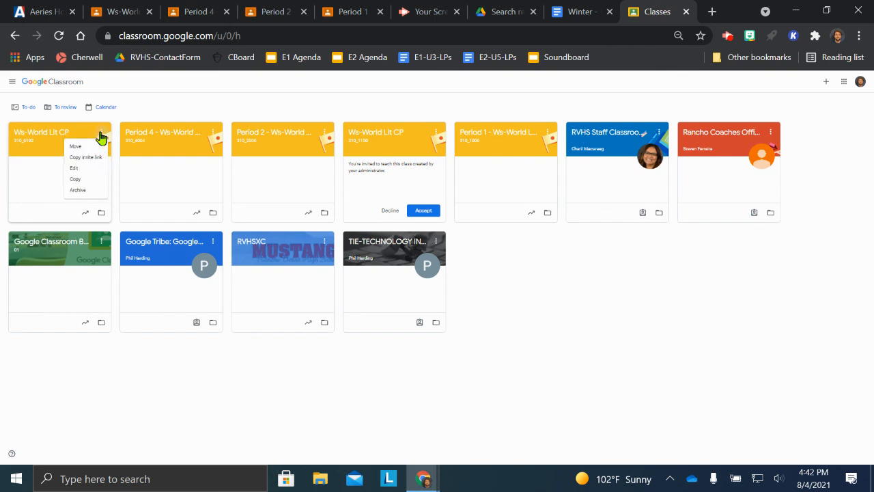
{"action": "left_click", "coordinate": [78, 190]}
{"action": "left_click", "coordinate": [488, 304]}
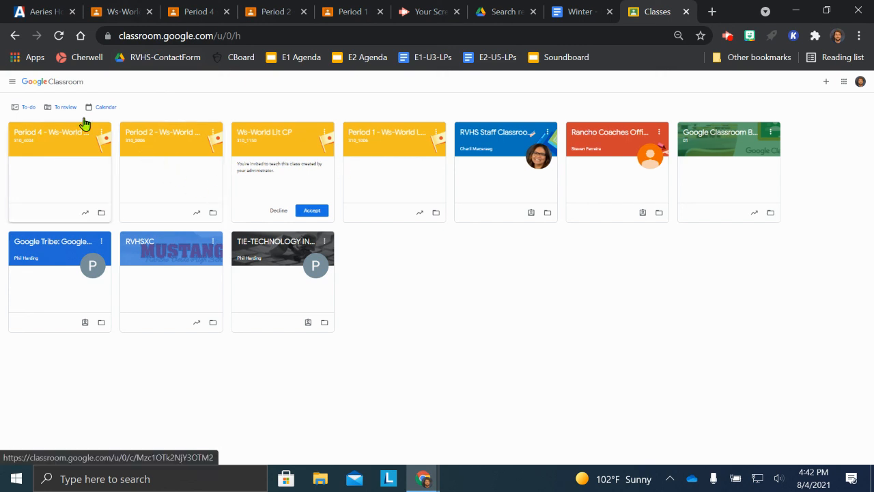
Step: Restore the Ws-World Lit CP class with section 310_6192 from the archived classes and return to the class list
{"action": "left_click", "coordinate": [11, 82]}
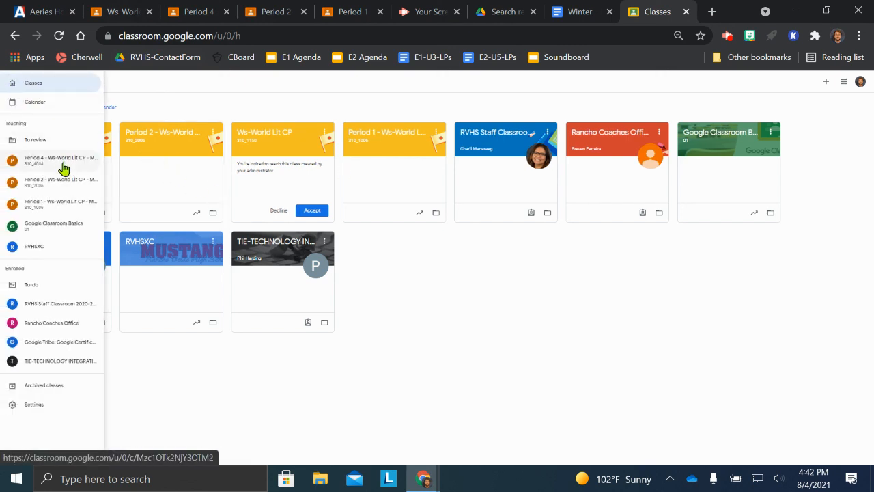
{"action": "left_click", "coordinate": [49, 387]}
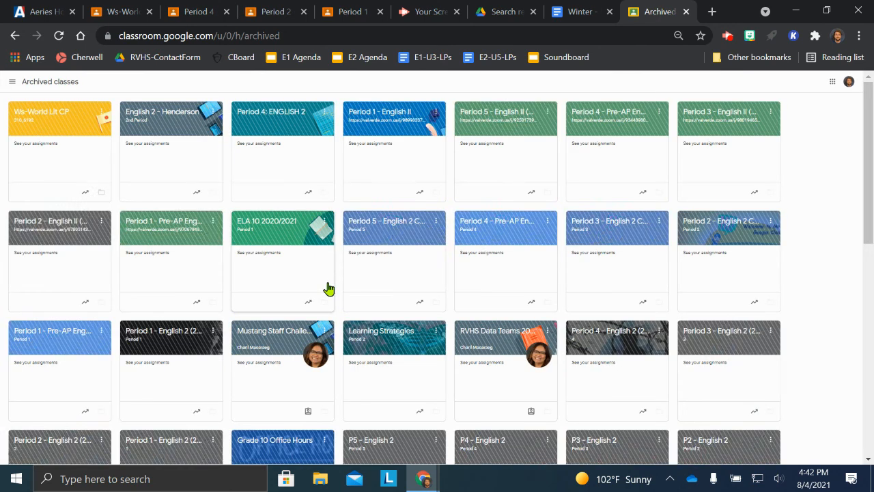
{"action": "left_click", "coordinate": [101, 113]}
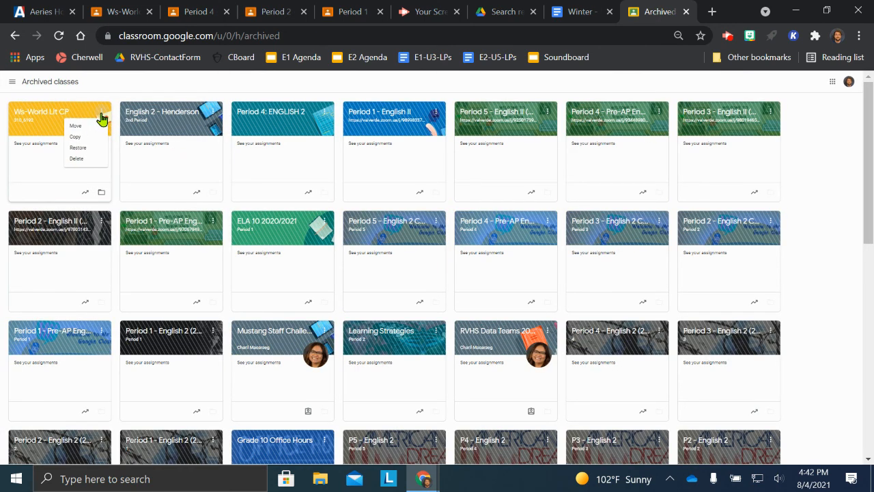
{"action": "left_click", "coordinate": [93, 147]}
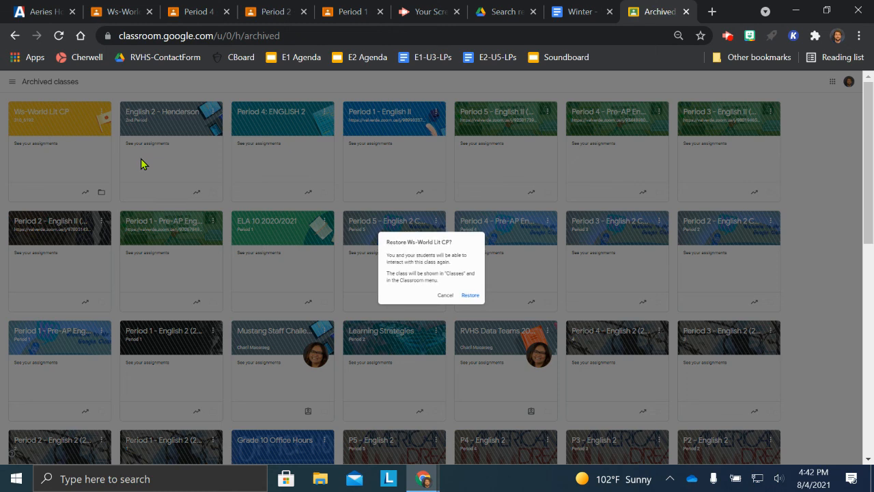
{"action": "left_click", "coordinate": [470, 295]}
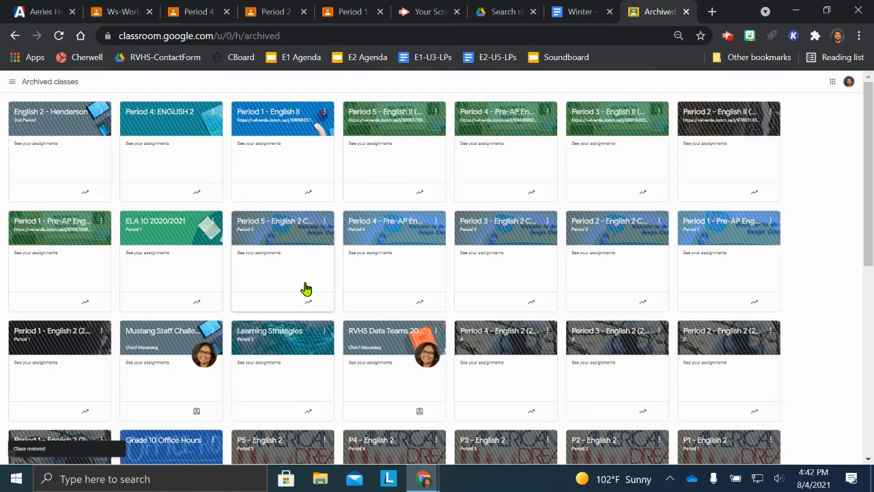
{"action": "left_click", "coordinate": [13, 82]}
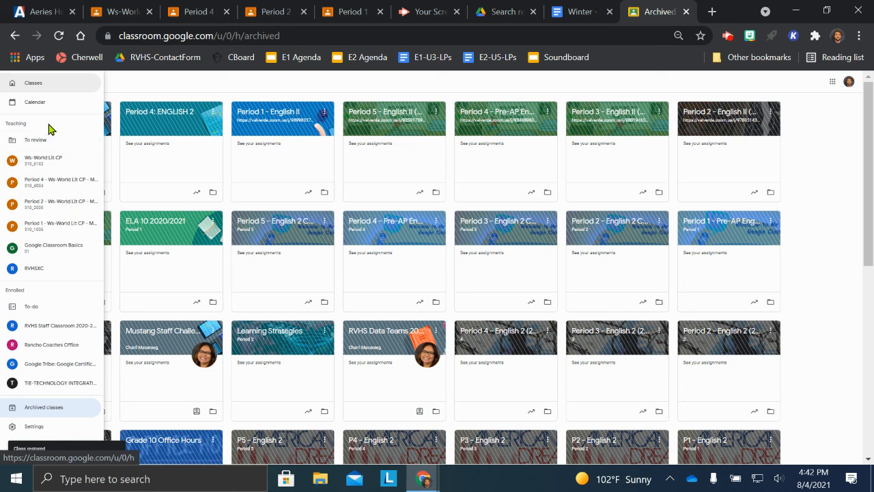
{"action": "left_click", "coordinate": [38, 84]}
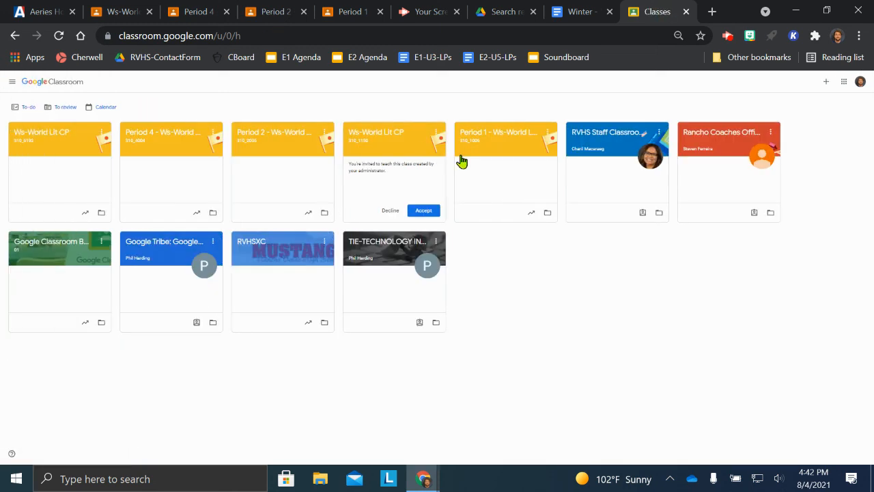
Step: Permanently decline the administrator's pending invitation to teach the unaccepted Ws-World Lit CP class
{"action": "left_click", "coordinate": [437, 133]}
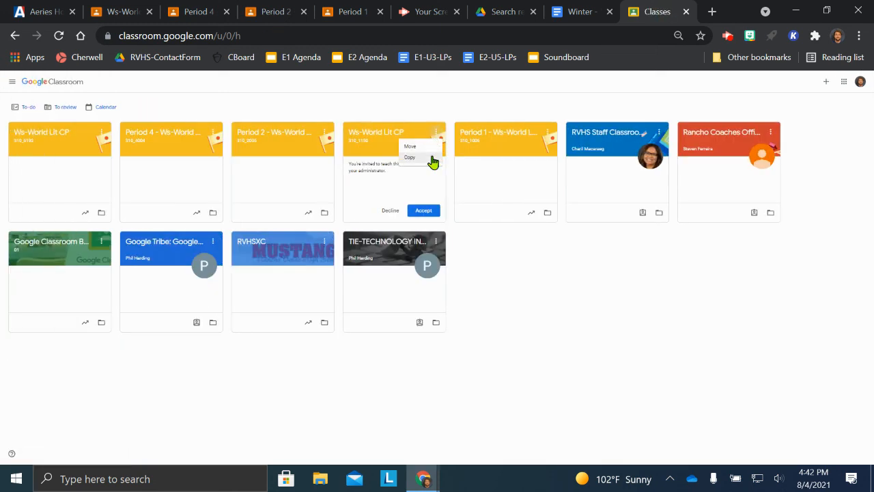
{"action": "left_click", "coordinate": [482, 229]}
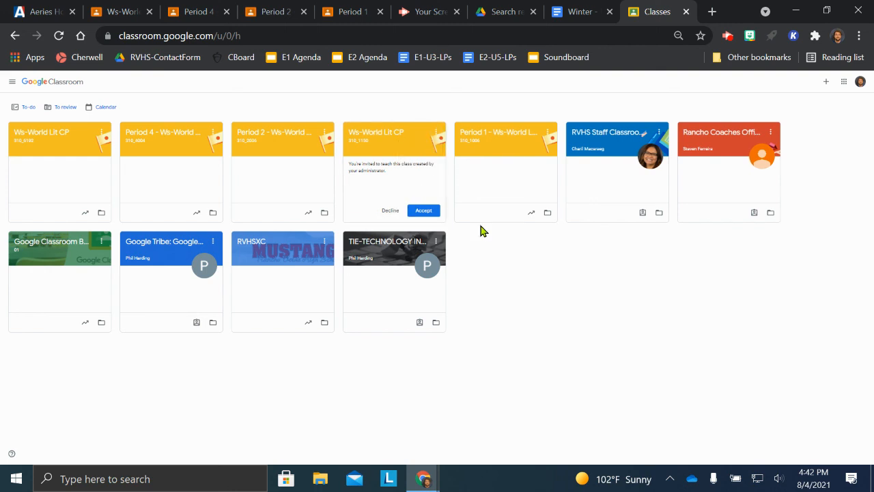
{"action": "left_click", "coordinate": [391, 210]}
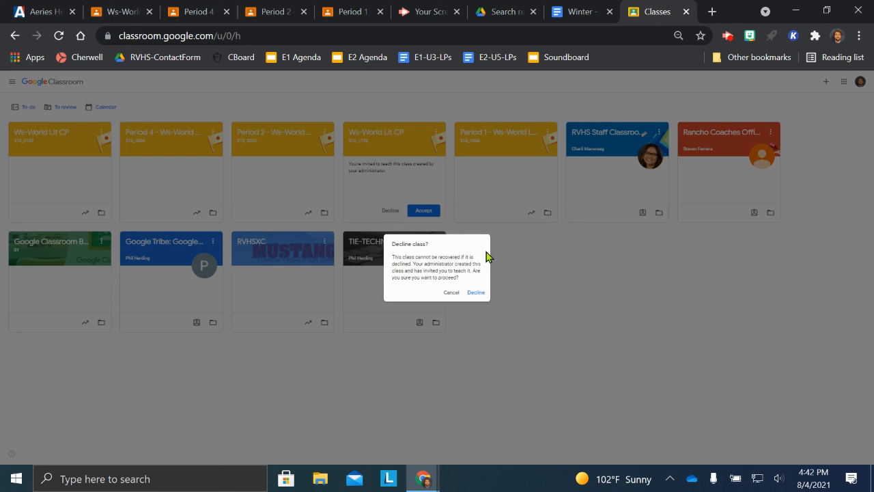
{"action": "left_click", "coordinate": [475, 292]}
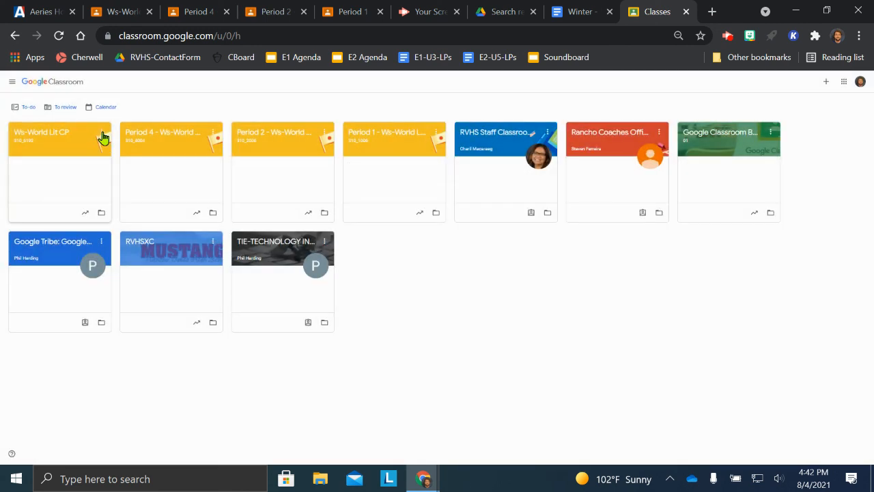
Step: Review the card options, classwork page and class settings of the Ws-World Lit CP class with section 310_6192
{"action": "left_click", "coordinate": [102, 135]}
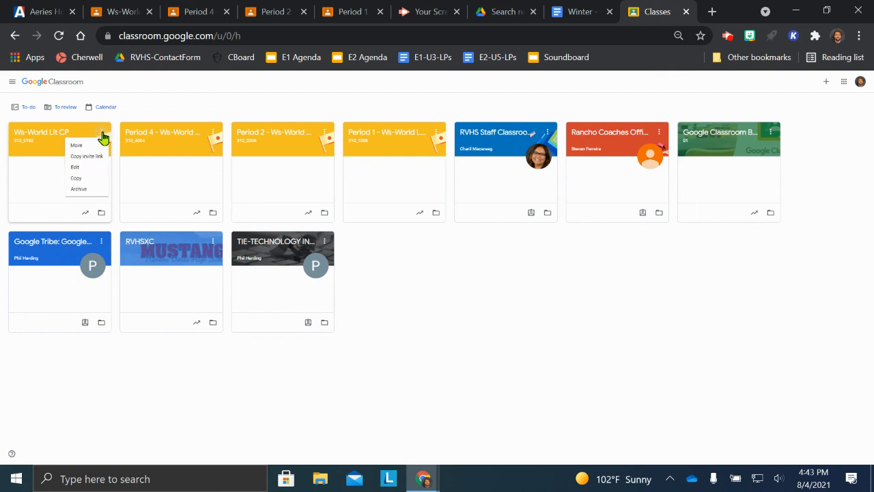
{"action": "left_click", "coordinate": [40, 135]}
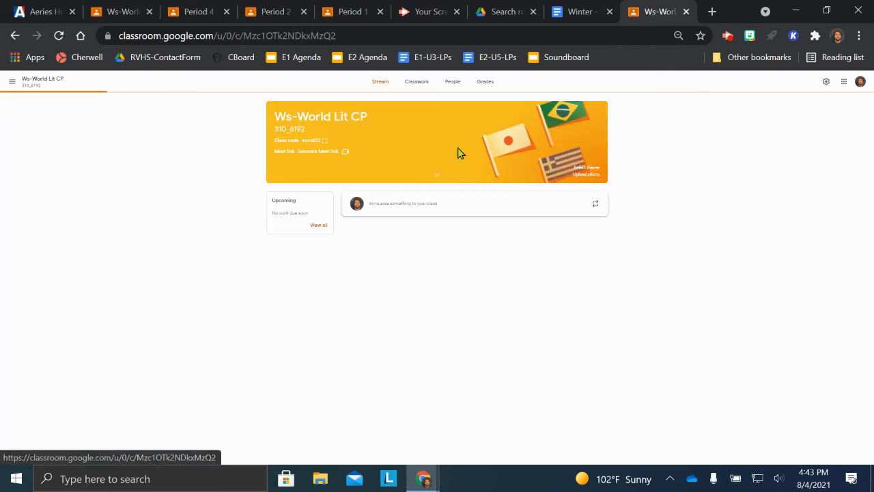
{"action": "left_click", "coordinate": [408, 87]}
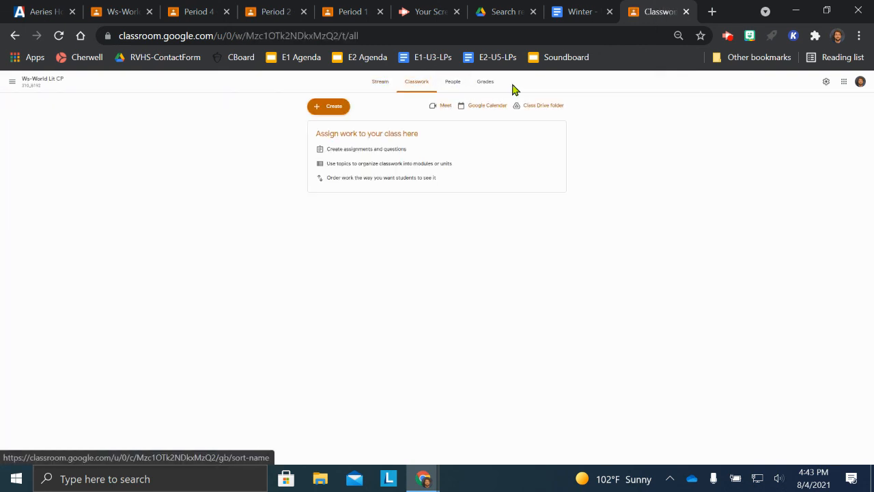
{"action": "left_click", "coordinate": [381, 86]}
{"action": "left_click", "coordinate": [825, 82]}
{"action": "scroll", "coordinate": [593, 211], "scroll_direction": "down", "scroll_amount": 5}
{"action": "scroll", "coordinate": [593, 212], "scroll_direction": "up", "scroll_amount": 5}
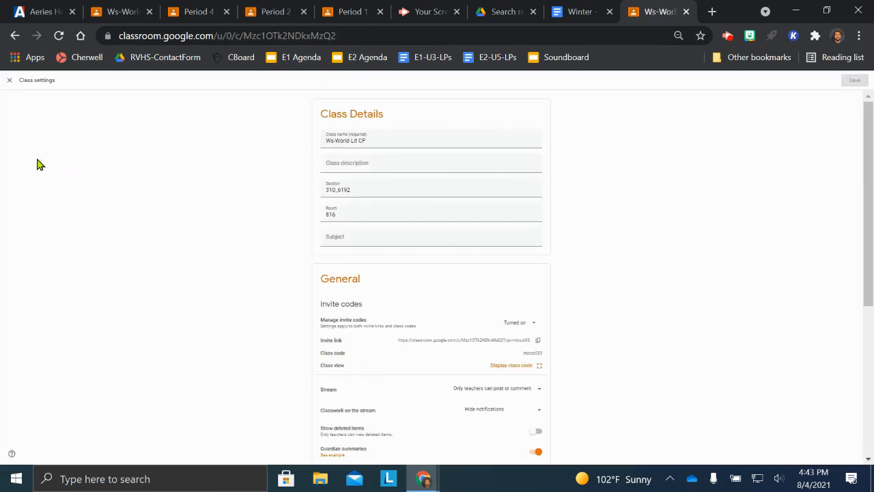
{"action": "left_click", "coordinate": [9, 81]}
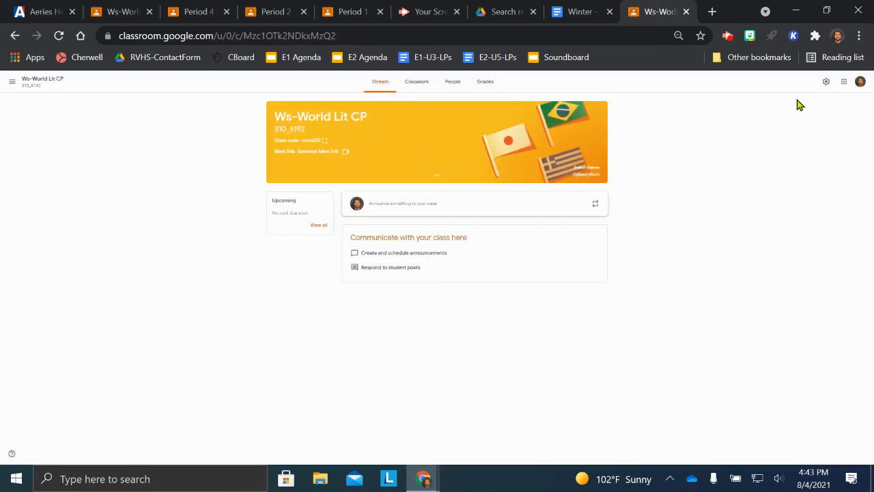
Step: Rename the class with section 310_6192 as "Period 6 - Ws-World Lit CP - " followed by the teacher's title and surname, and save the settings
{"action": "left_click", "coordinate": [825, 82]}
{"action": "left_click", "coordinate": [323, 140]}
{"action": "type", "text": "Per"}
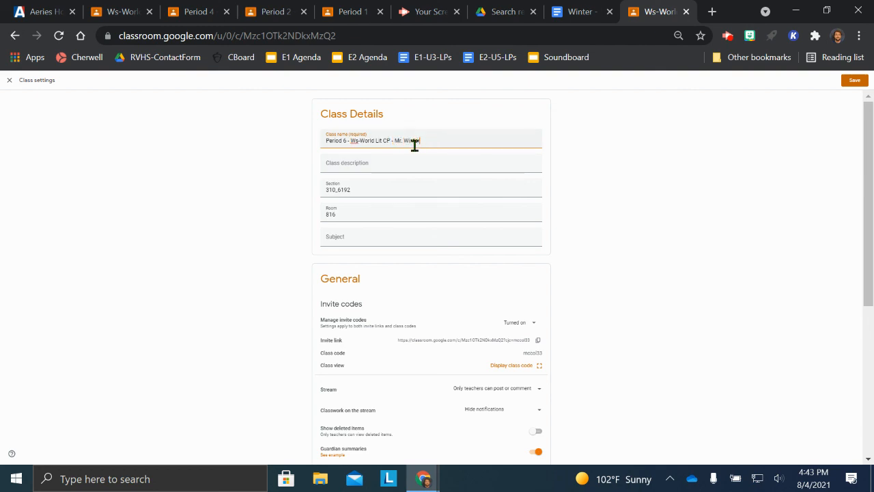
{"action": "left_click", "coordinate": [854, 81]}
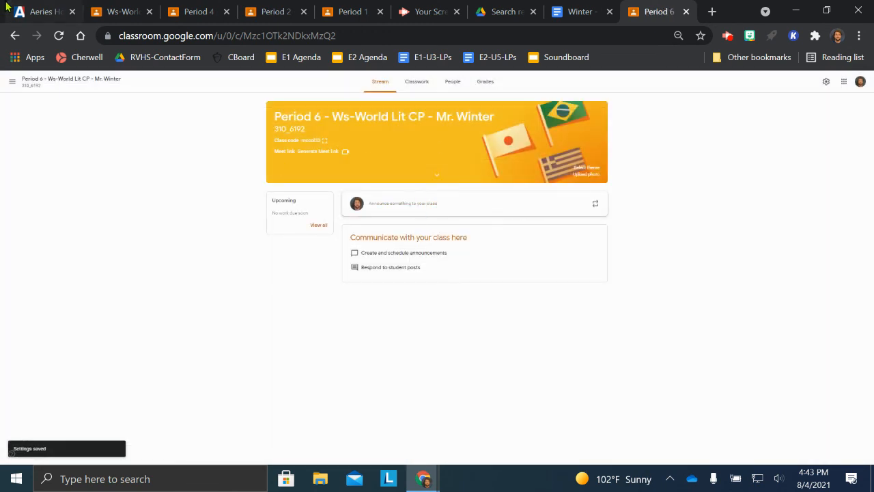
Step: Switch to the Aeries home page and close the four leftover Classroom pages for the World Lit classes
{"action": "left_click", "coordinate": [45, 11]}
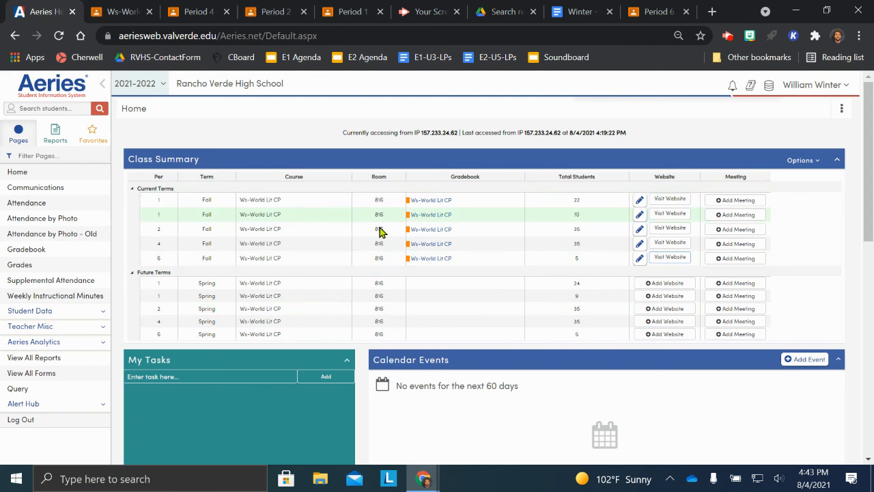
{"action": "left_click", "coordinate": [150, 13]}
{"action": "left_click", "coordinate": [150, 12]}
{"action": "left_click", "coordinate": [150, 13]}
{"action": "left_click", "coordinate": [151, 13]}
Step: Check the Classroom websites linked to both period 1 classes, the period 2 class and the period 6 class of the Fall term
{"action": "left_click", "coordinate": [669, 199]}
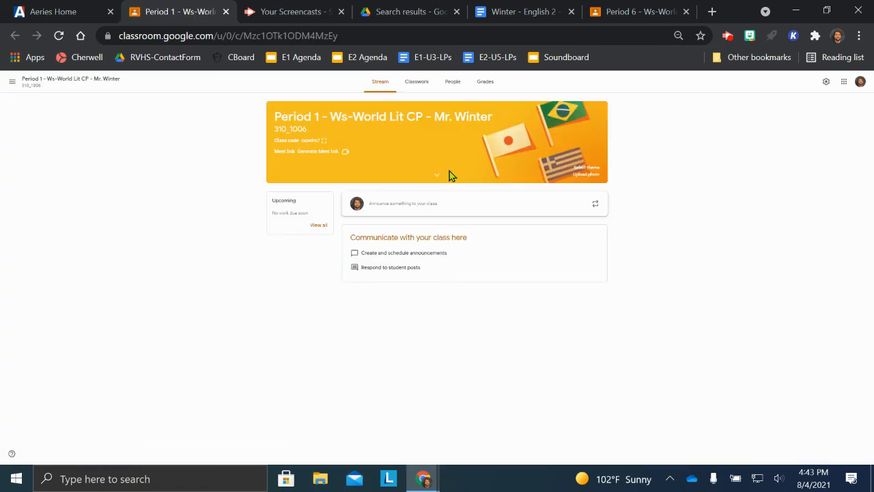
{"action": "left_click", "coordinate": [225, 12]}
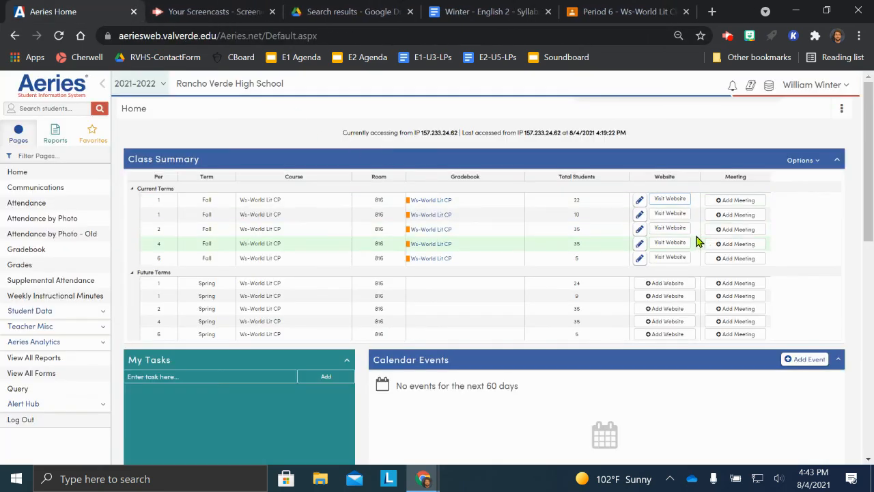
{"action": "left_click", "coordinate": [675, 218]}
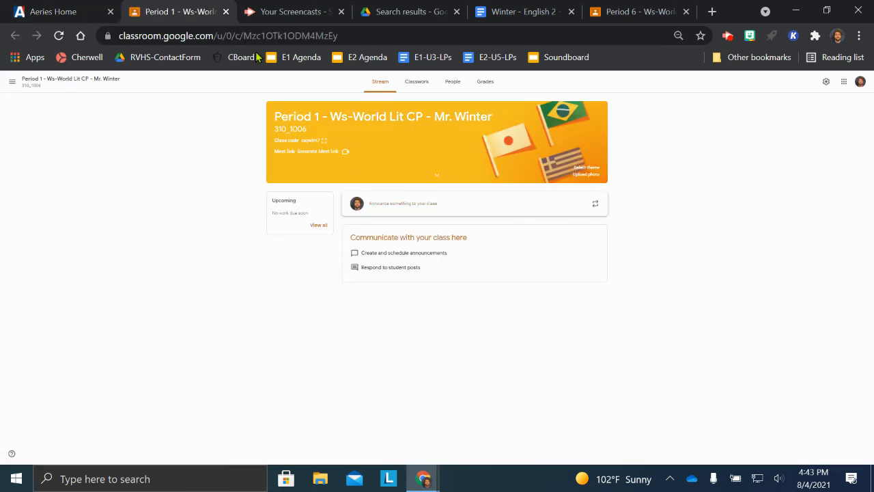
{"action": "left_click", "coordinate": [226, 12]}
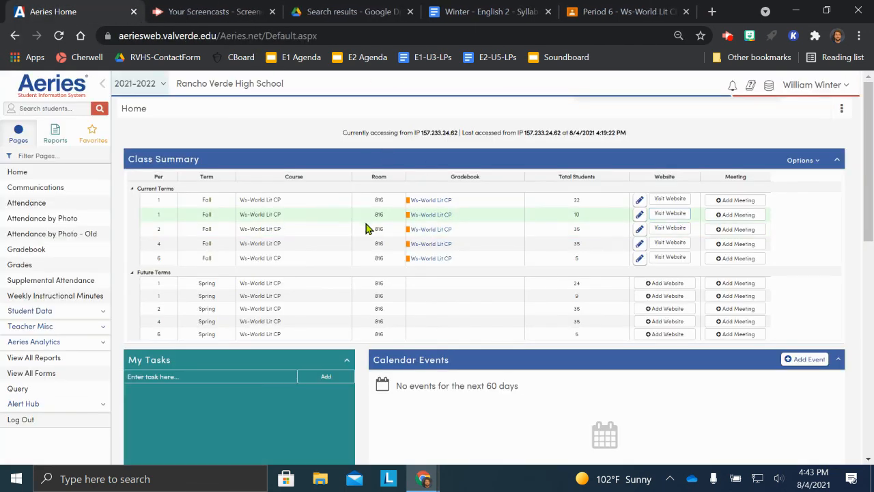
{"action": "left_click", "coordinate": [667, 232]}
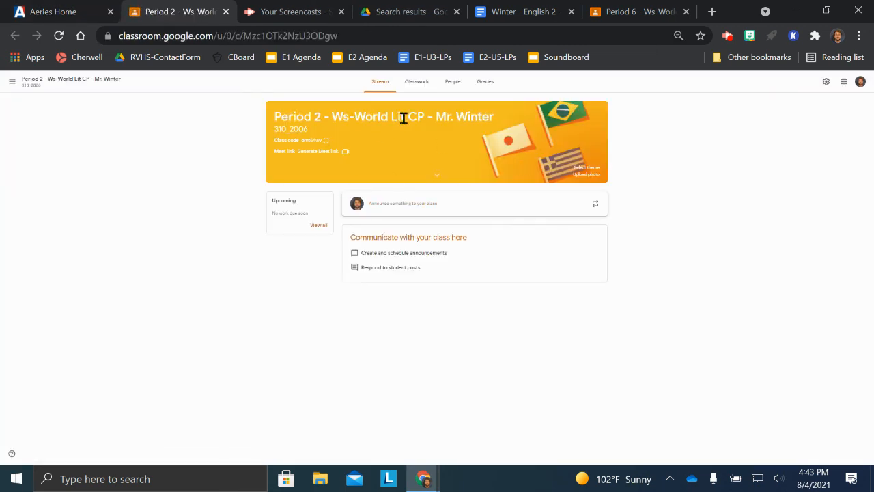
{"action": "left_click", "coordinate": [226, 11]}
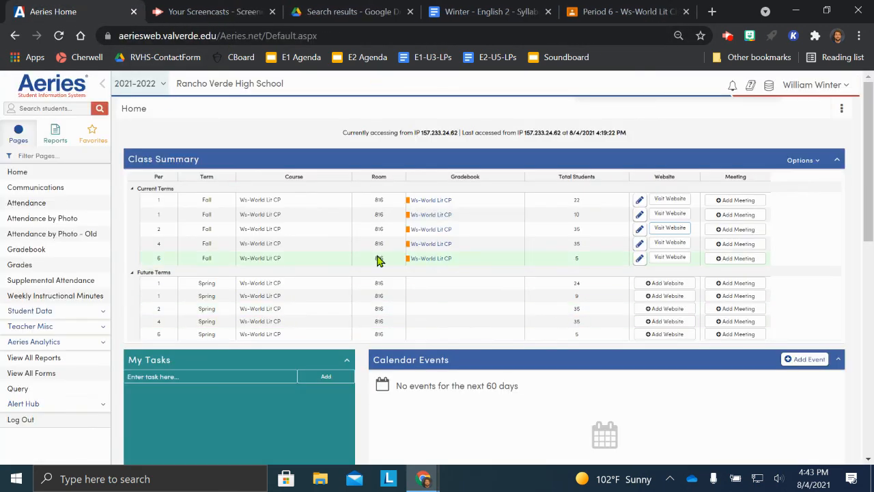
{"action": "left_click", "coordinate": [674, 256]}
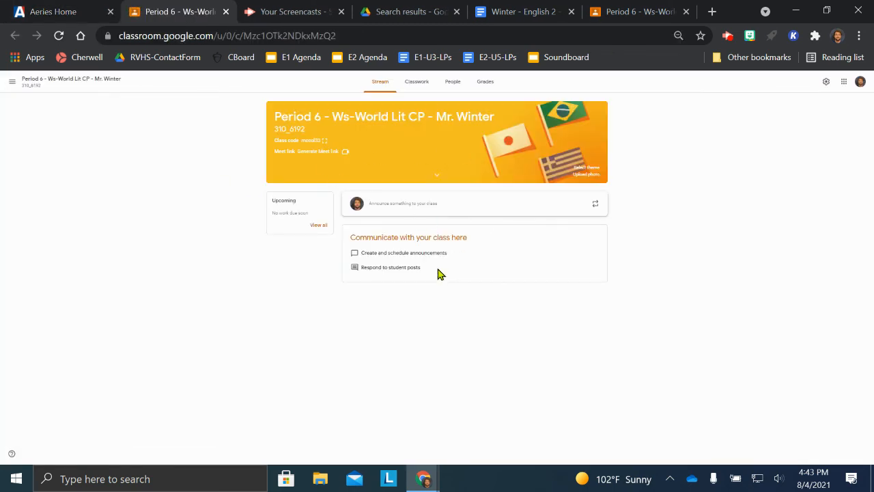
{"action": "left_click", "coordinate": [226, 12]}
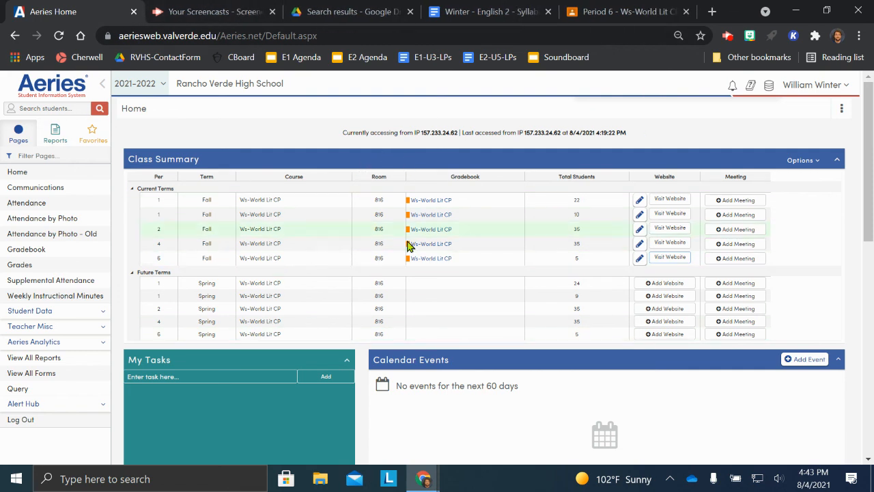
Step: View the list of current-term gradebooks and return to the Aeries home page
{"action": "left_click", "coordinate": [31, 250]}
{"action": "left_click", "coordinate": [12, 80]}
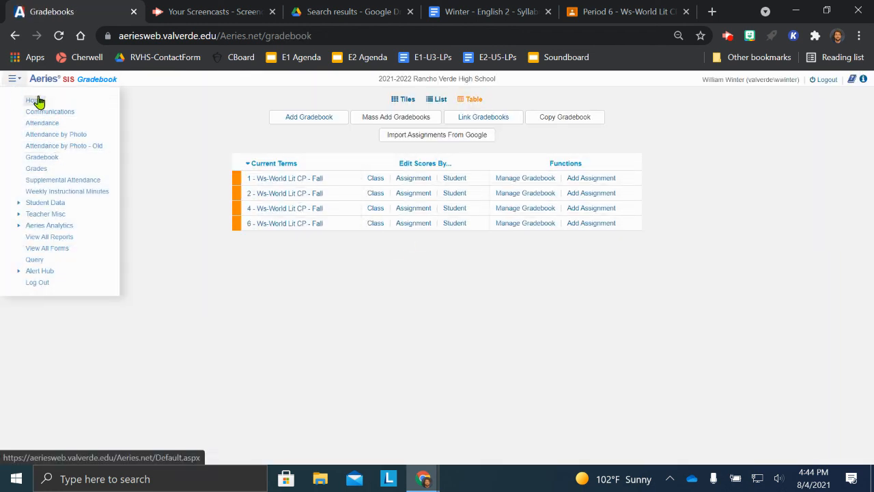
{"action": "left_click", "coordinate": [37, 103]}
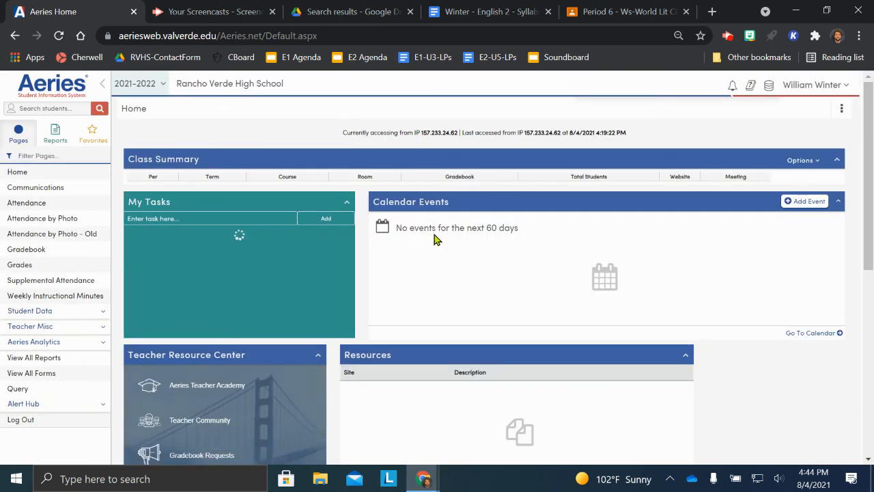